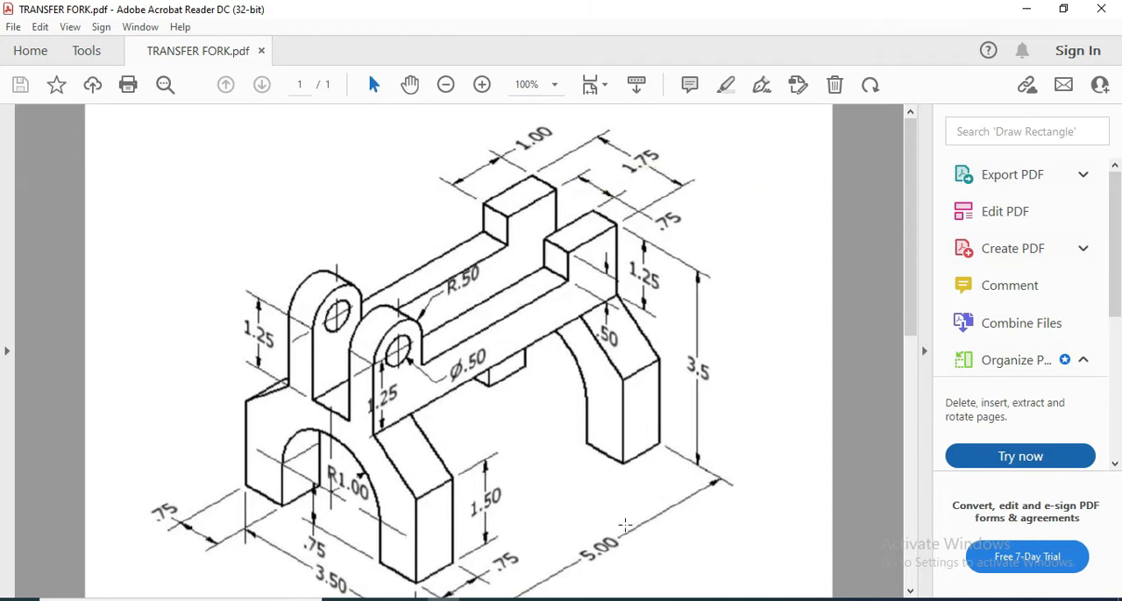
Switch to Inventor and create a new part from the English Standard (in).ipt template
{"action": "left_click", "coordinate": [595, 517]}
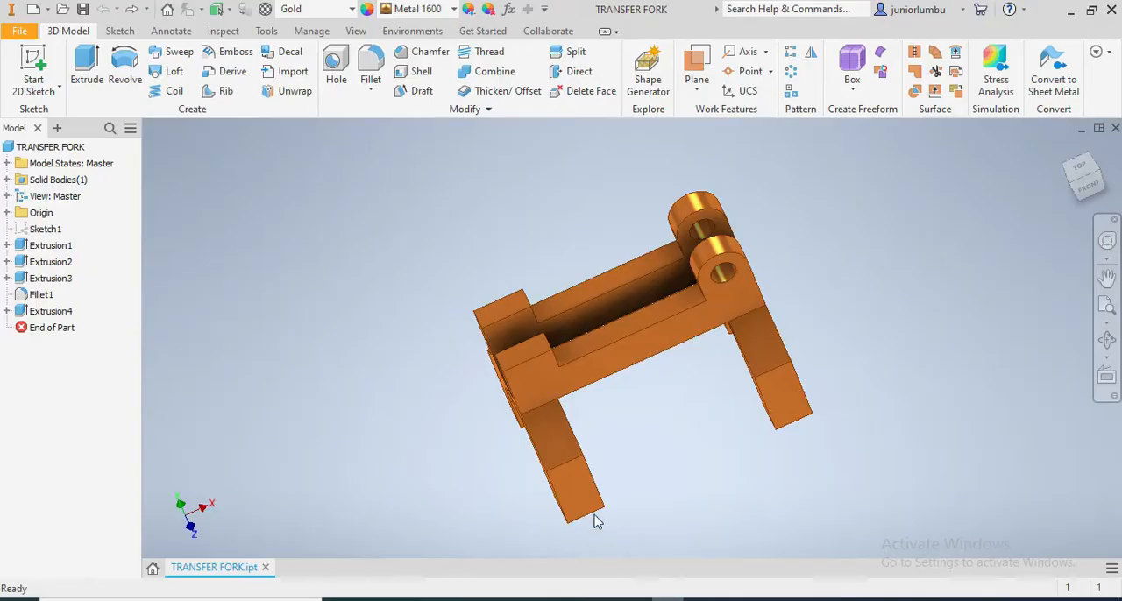
{"action": "left_click_drag", "start_coordinate": [1092, 198], "coordinate": [761, 192]}
{"action": "left_click", "coordinate": [33, 9]}
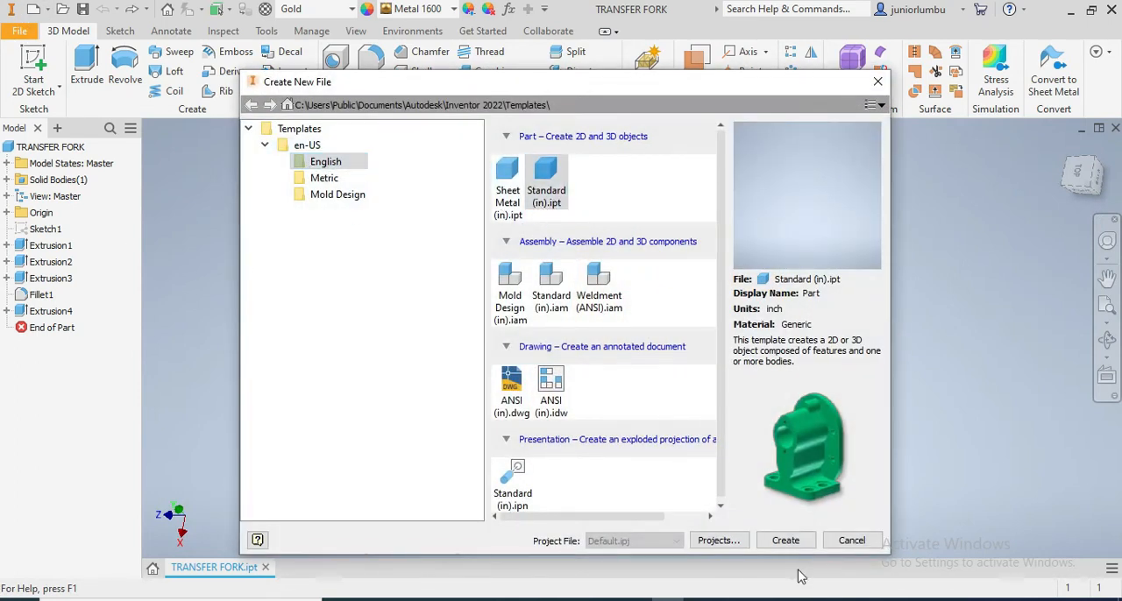
{"action": "left_click", "coordinate": [787, 541]}
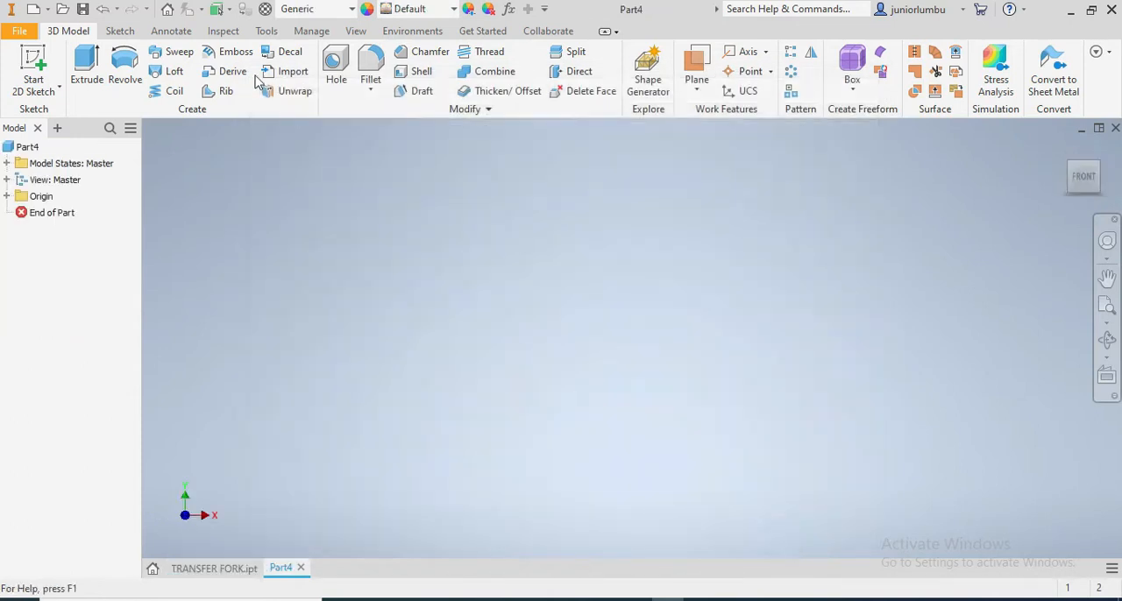
Start a sketch on the YZ plane and draw a rectangle about 0.57 in high with its lower-right corner on the origin
{"action": "left_click", "coordinate": [120, 31]}
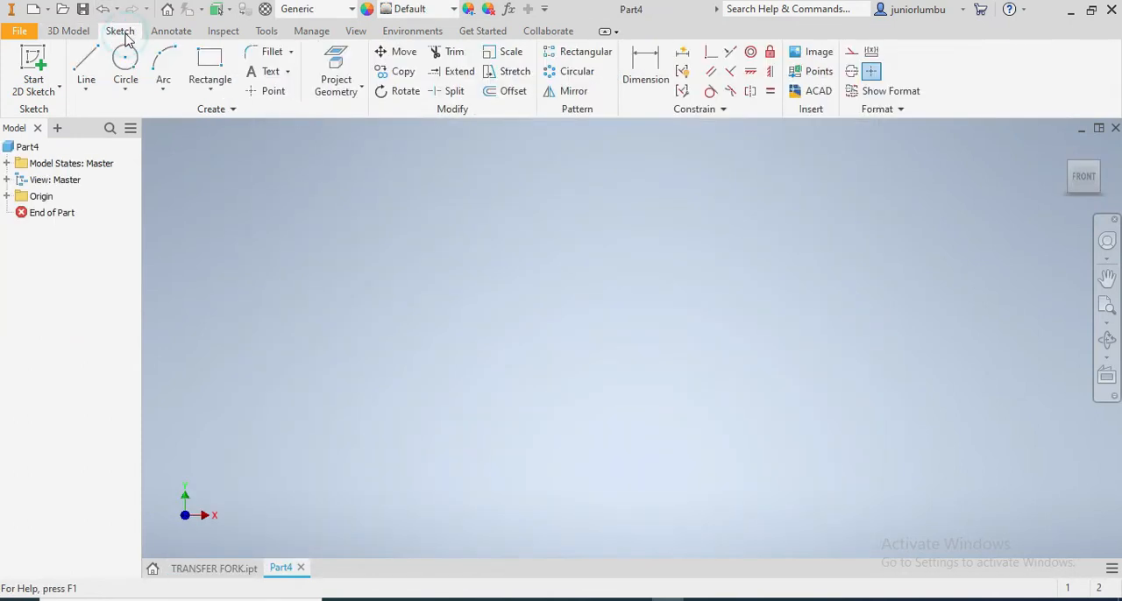
{"action": "left_click", "coordinate": [207, 69]}
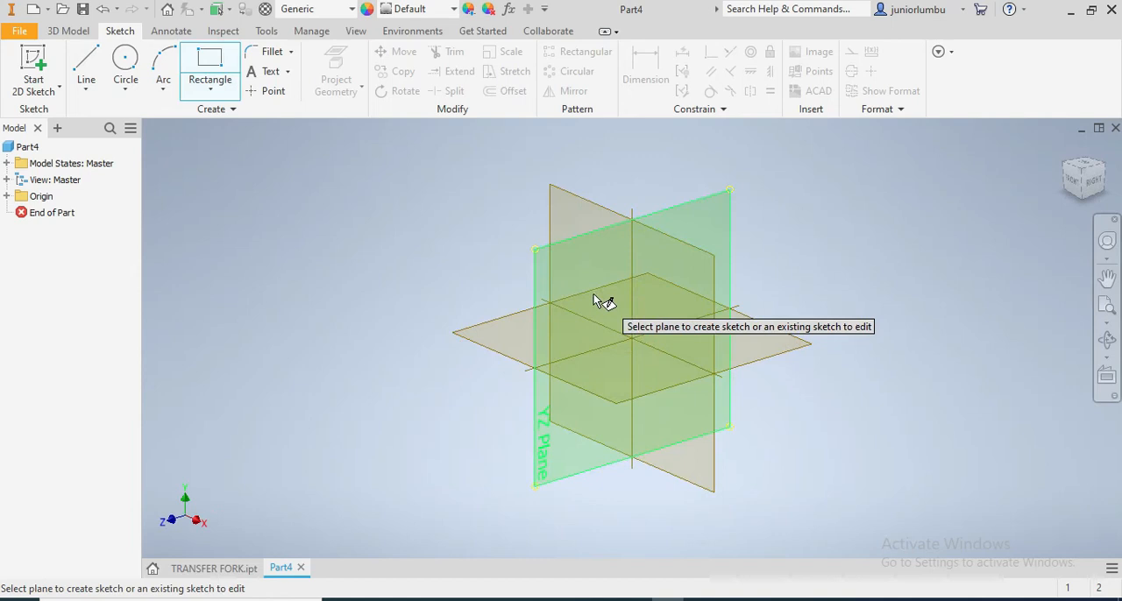
{"action": "left_click", "coordinate": [577, 277]}
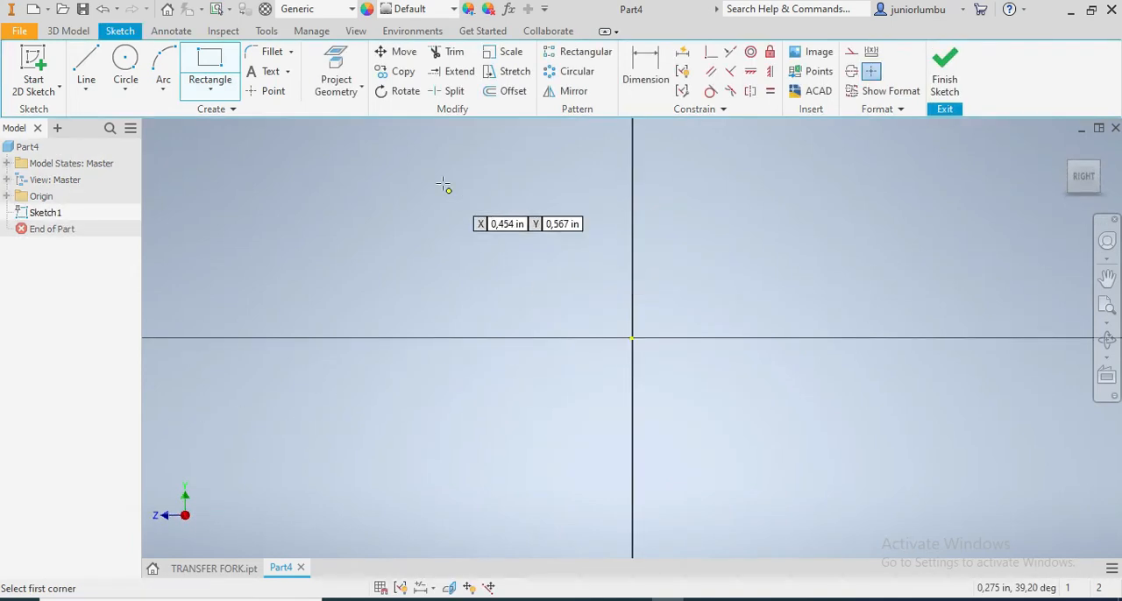
{"action": "left_click", "coordinate": [450, 154]}
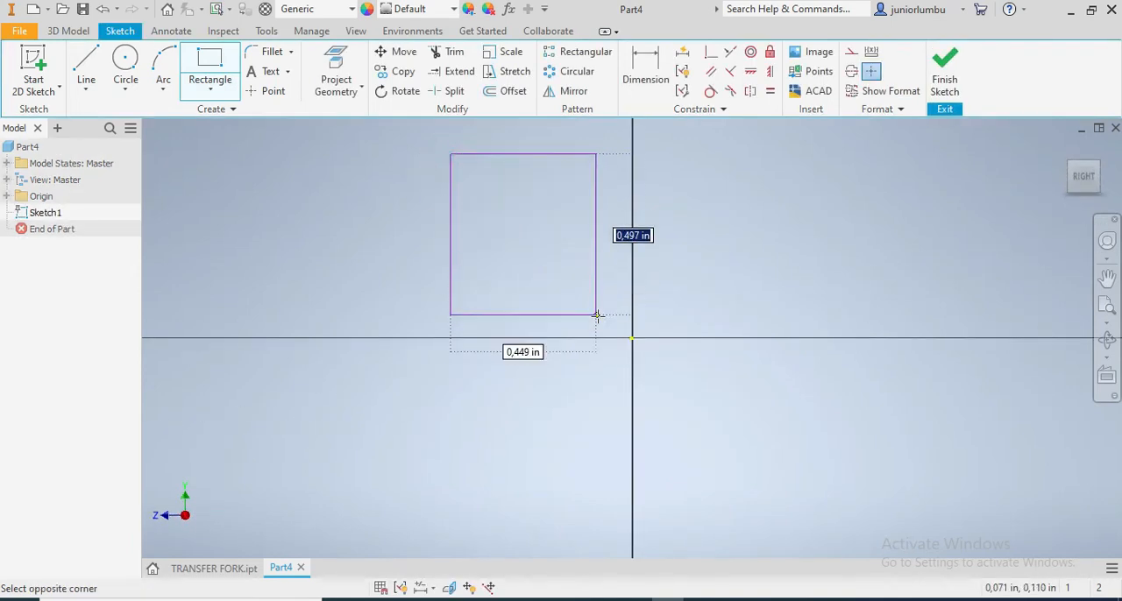
{"action": "left_click", "coordinate": [632, 339]}
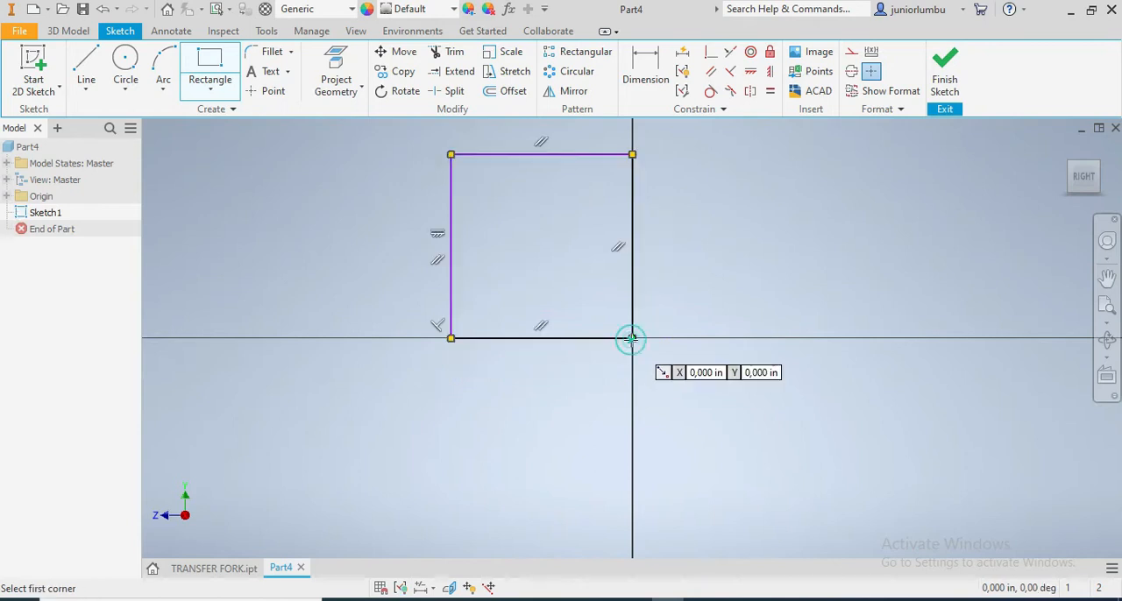
Examine the finished TRANSFER FORK part in its left view, rotated so the fork legs point down
{"action": "left_click", "coordinate": [214, 569]}
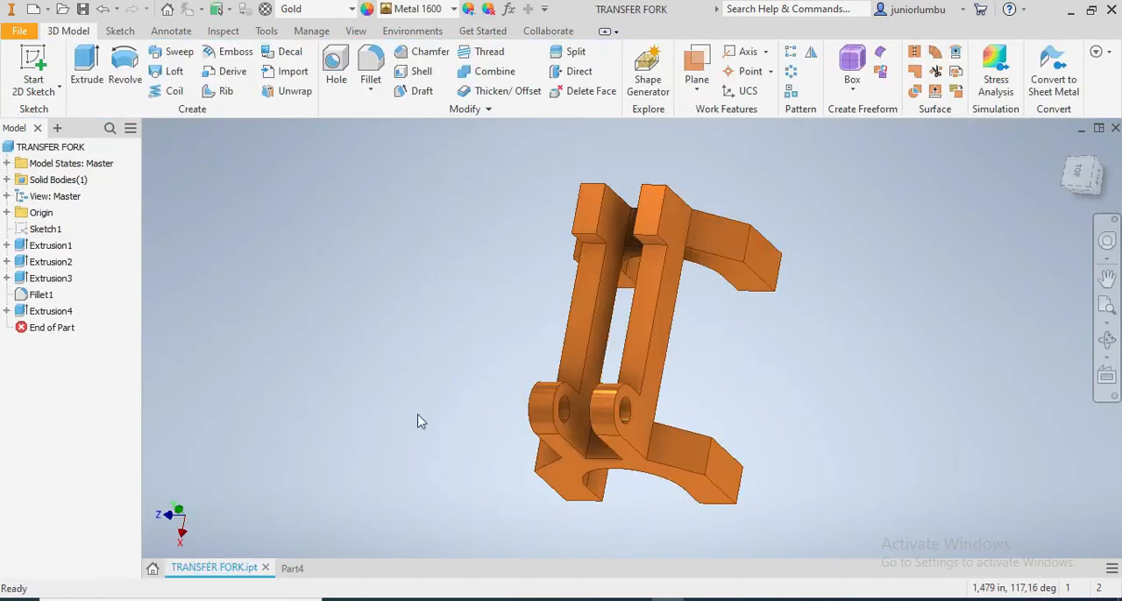
{"action": "left_click", "coordinate": [1079, 179]}
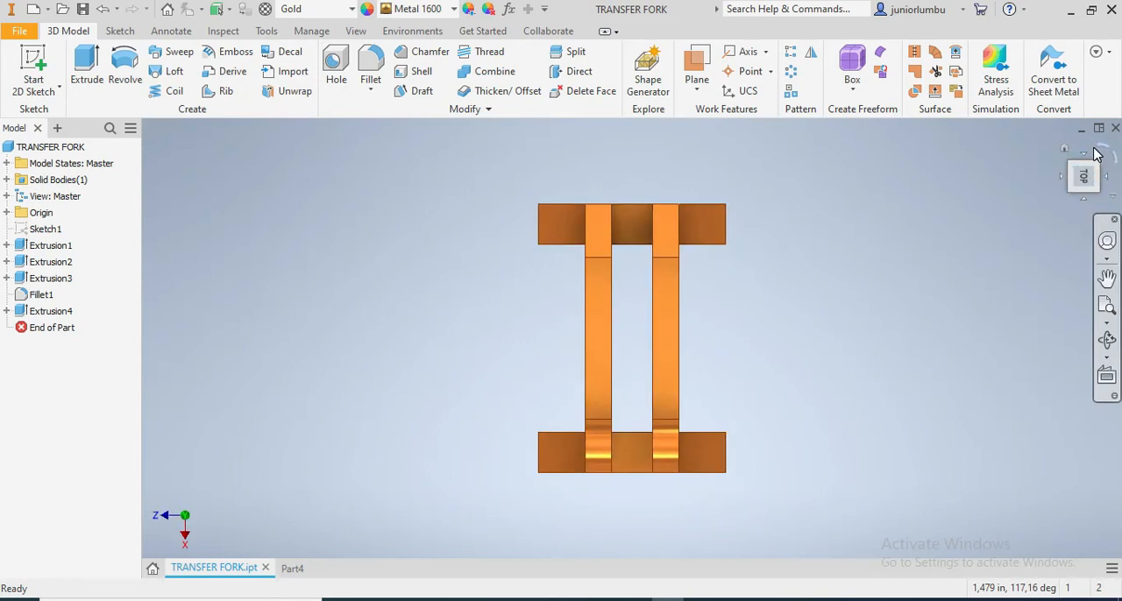
{"action": "left_click", "coordinate": [1097, 153]}
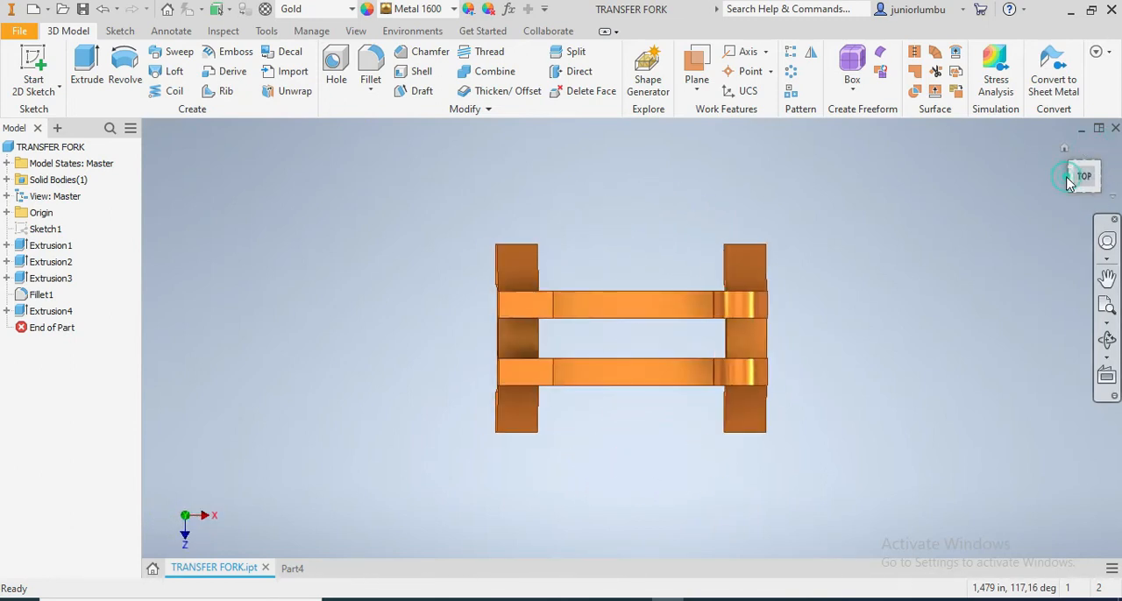
{"action": "left_click", "coordinate": [1073, 179]}
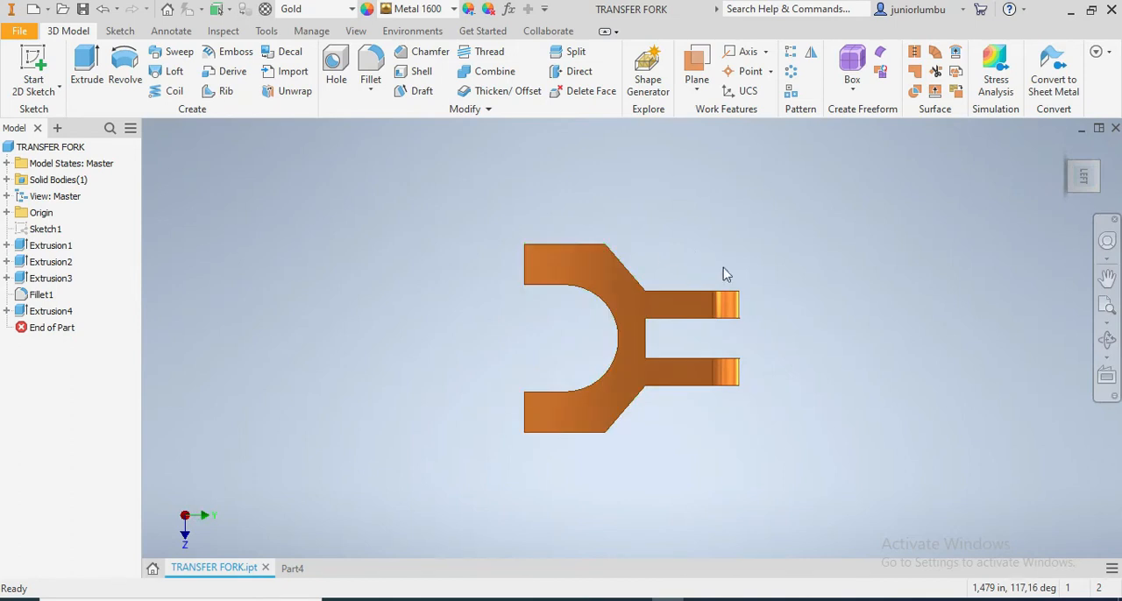
{"action": "left_click", "coordinate": [1109, 151]}
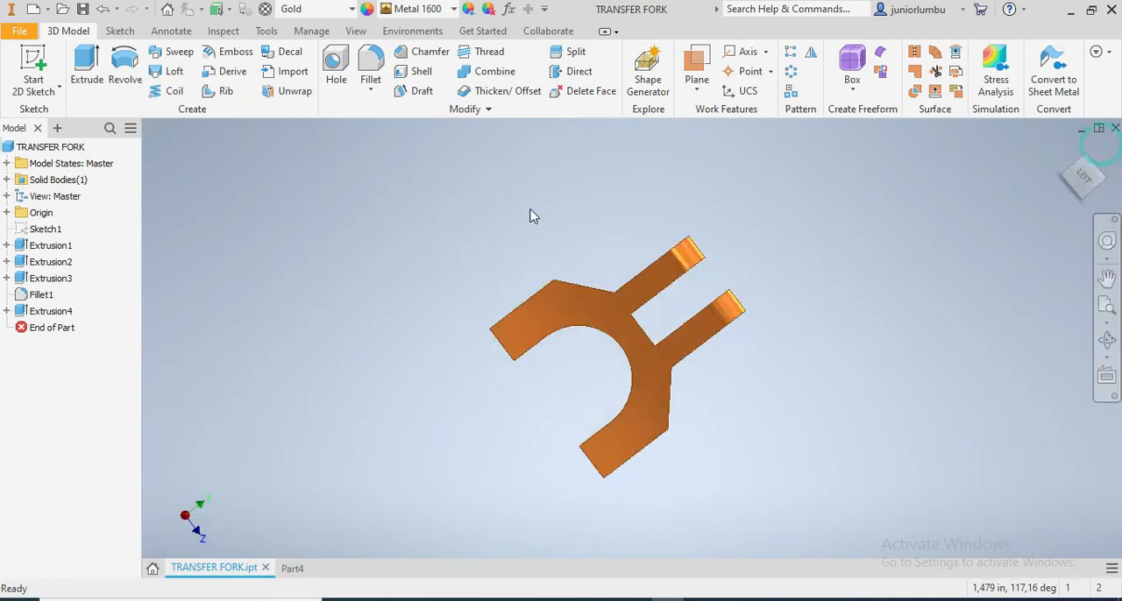
Return to the Part4 sketch and dimension the rectangle's height as 3.5 in
{"action": "left_click", "coordinate": [292, 569]}
{"action": "left_click", "coordinate": [644, 63]}
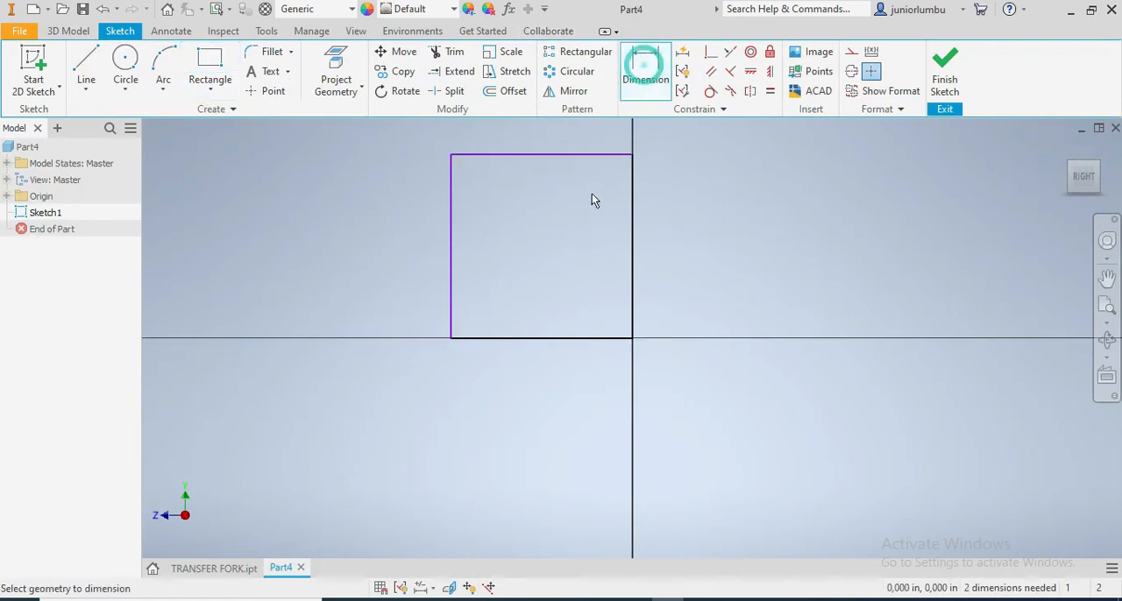
{"action": "left_click", "coordinate": [631, 202]}
{"action": "left_click", "coordinate": [706, 211]}
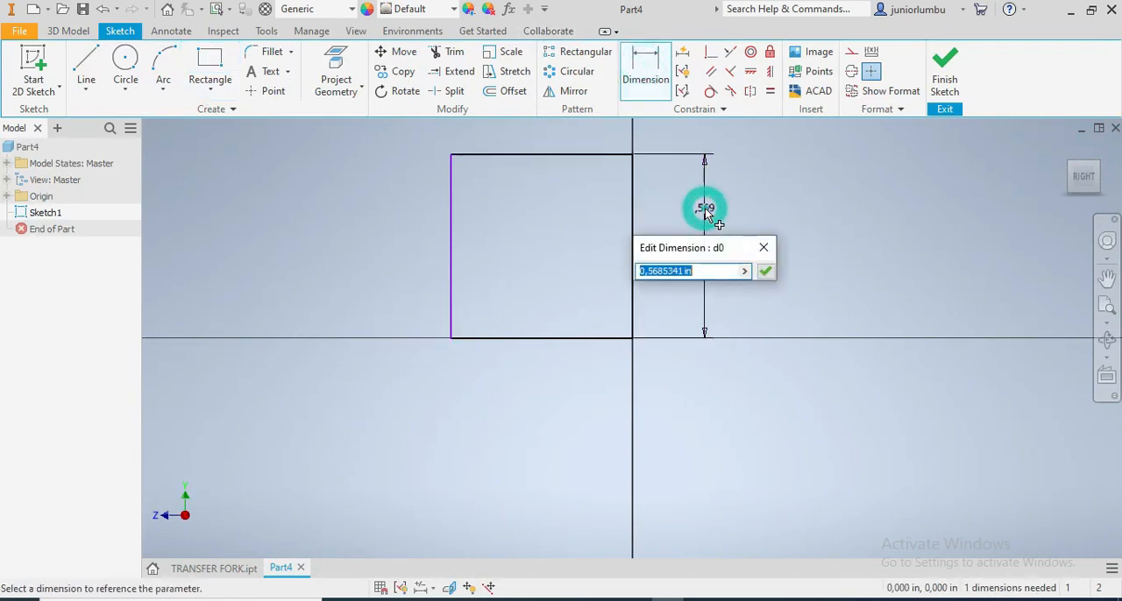
{"action": "type", "text": "3.5"}
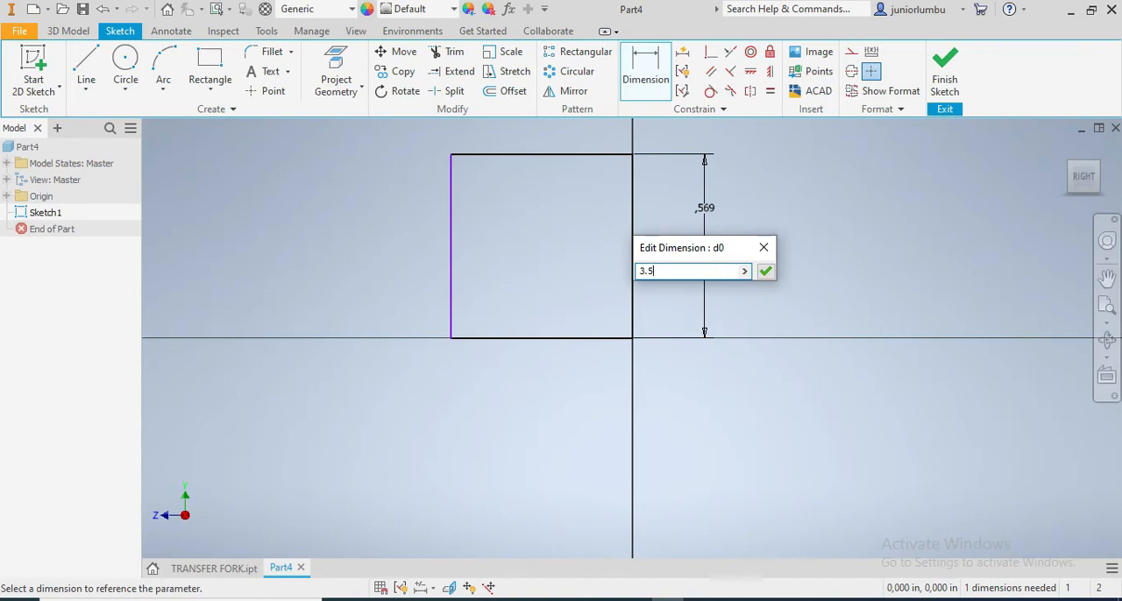
{"action": "key", "text": "Return"}
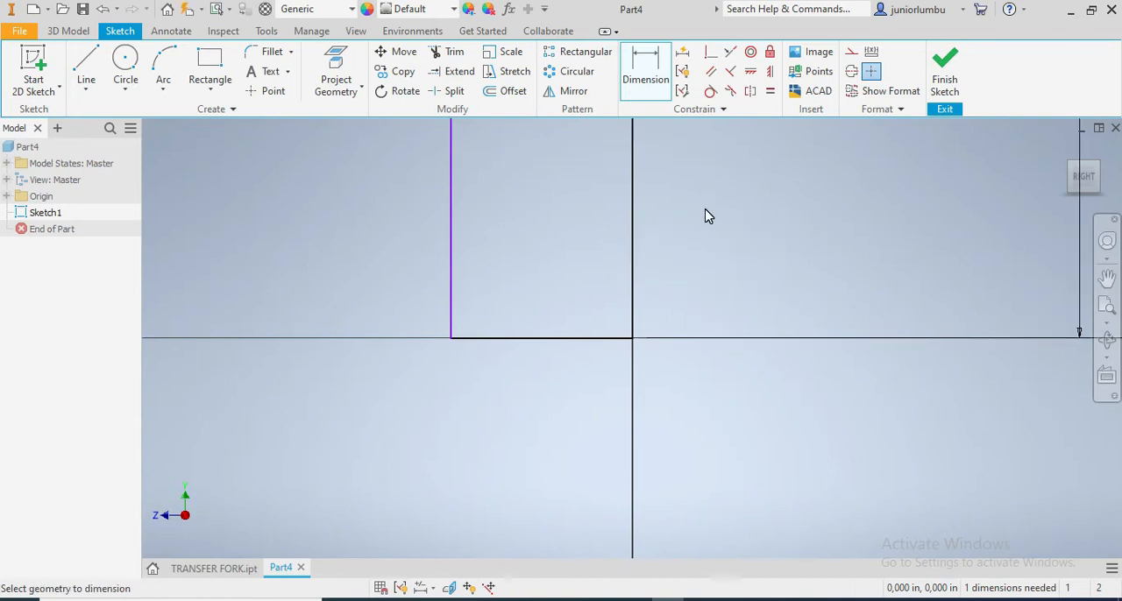
Apply an Equal constraint between the rectangle's bottom and left sides to make it a square
{"action": "left_click", "coordinate": [770, 91]}
{"action": "left_click", "coordinate": [513, 338]}
{"action": "left_click", "coordinate": [458, 269]}
Draw a rectangle about 1.44 in high across the square's lower part, from its left side to the origin corner
{"action": "scroll", "coordinate": [513, 302], "scroll_direction": "up", "scroll_amount": 5}
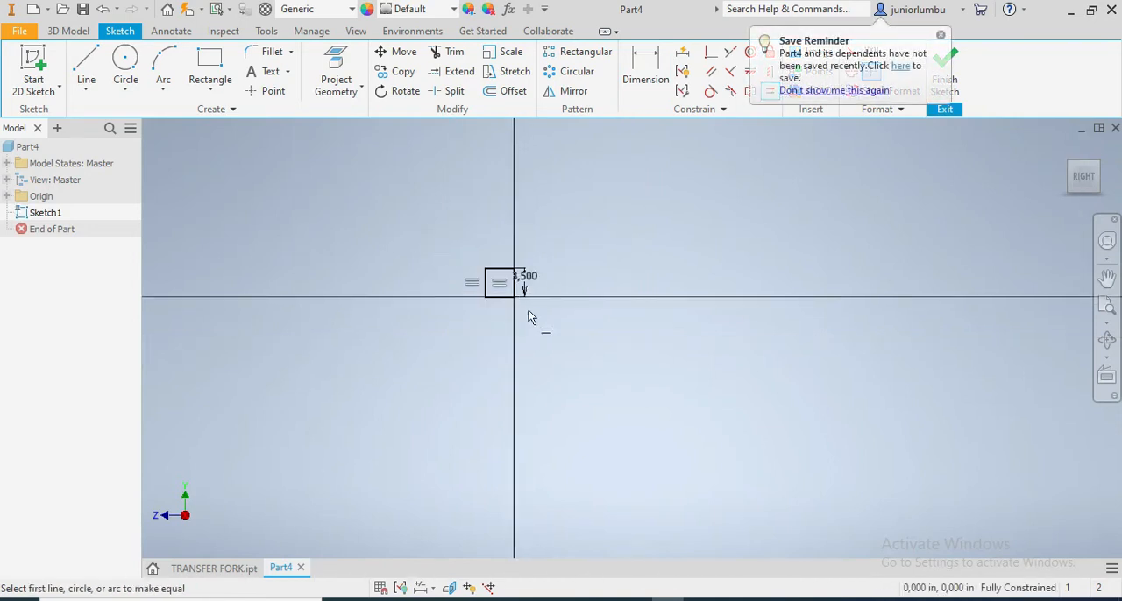
{"action": "scroll", "coordinate": [501, 272], "scroll_direction": "down", "scroll_amount": 5}
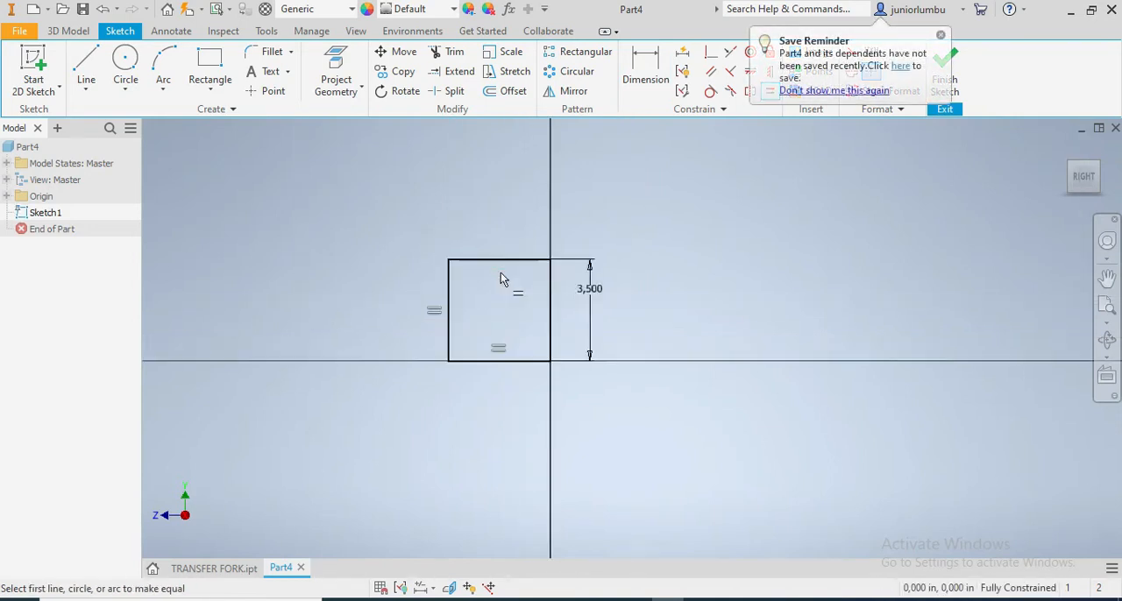
{"action": "left_click", "coordinate": [202, 60]}
{"action": "left_click", "coordinate": [400, 362]}
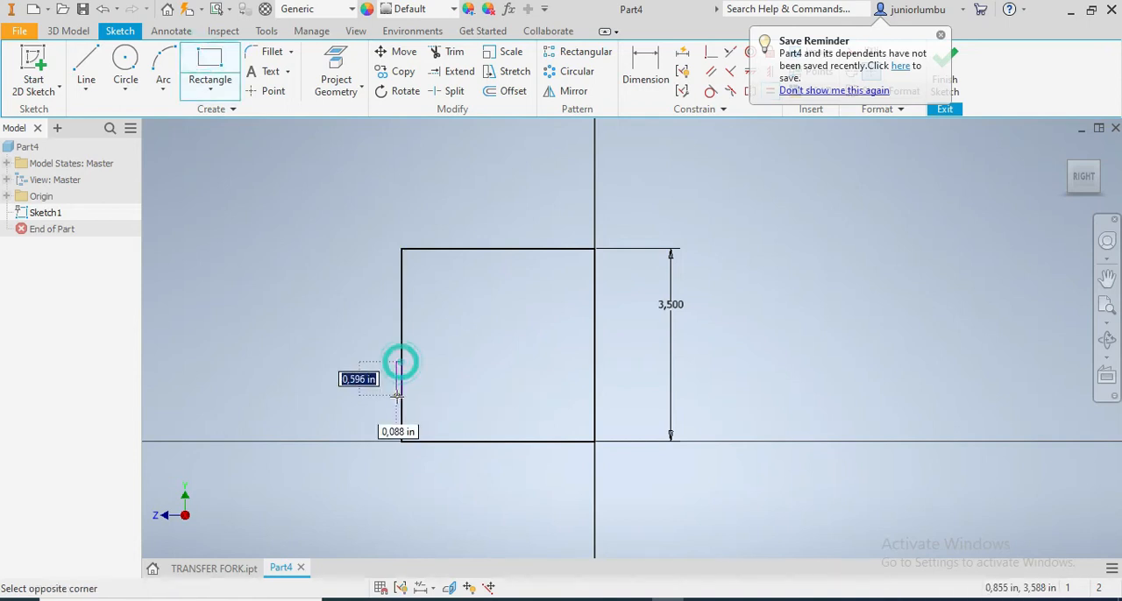
{"action": "left_click", "coordinate": [594, 442]}
Check the TRANSFER FORK.pdf drawing and set the height of the lower full-width rectangle to 1.5 in
{"action": "left_click", "coordinate": [447, 599]}
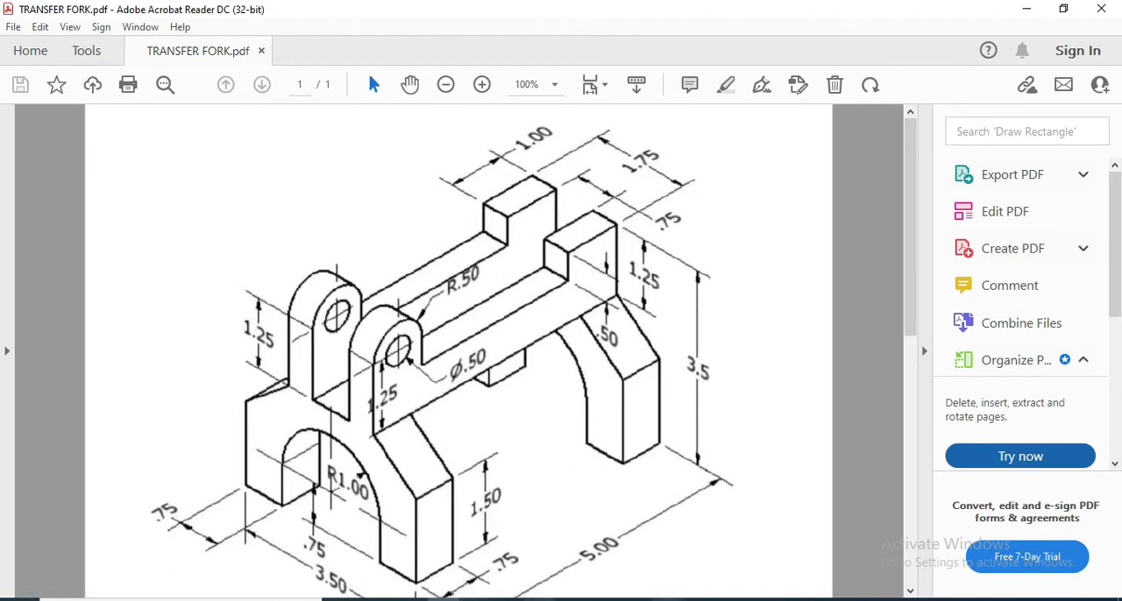
{"action": "left_click", "coordinate": [668, 600]}
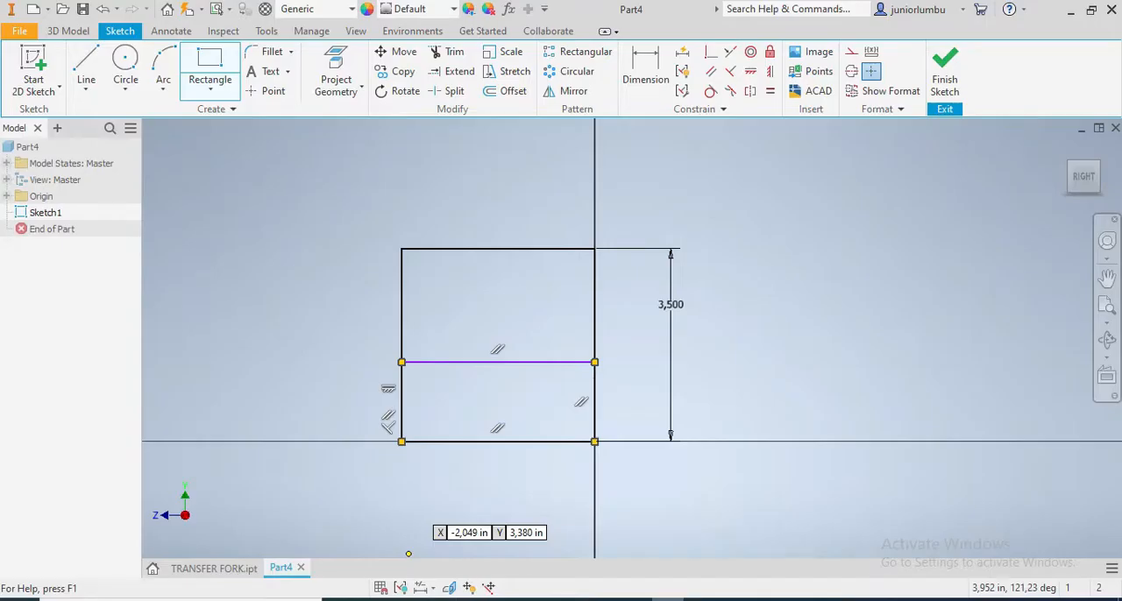
{"action": "left_click", "coordinate": [649, 70]}
{"action": "left_click", "coordinate": [504, 362]}
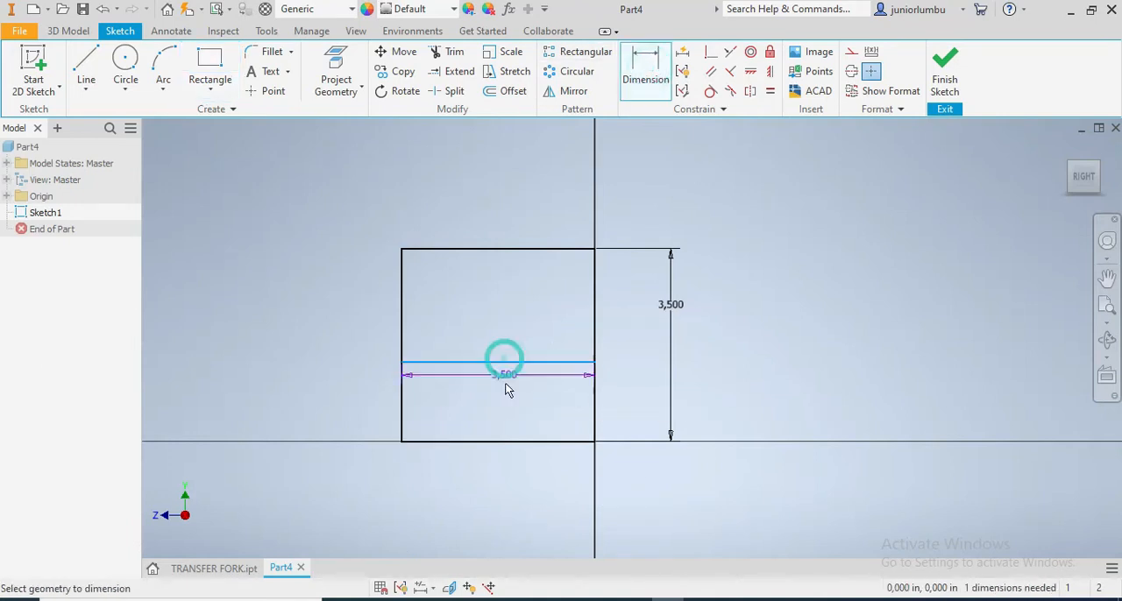
{"action": "left_click", "coordinate": [522, 441]}
{"action": "left_click", "coordinate": [719, 390]}
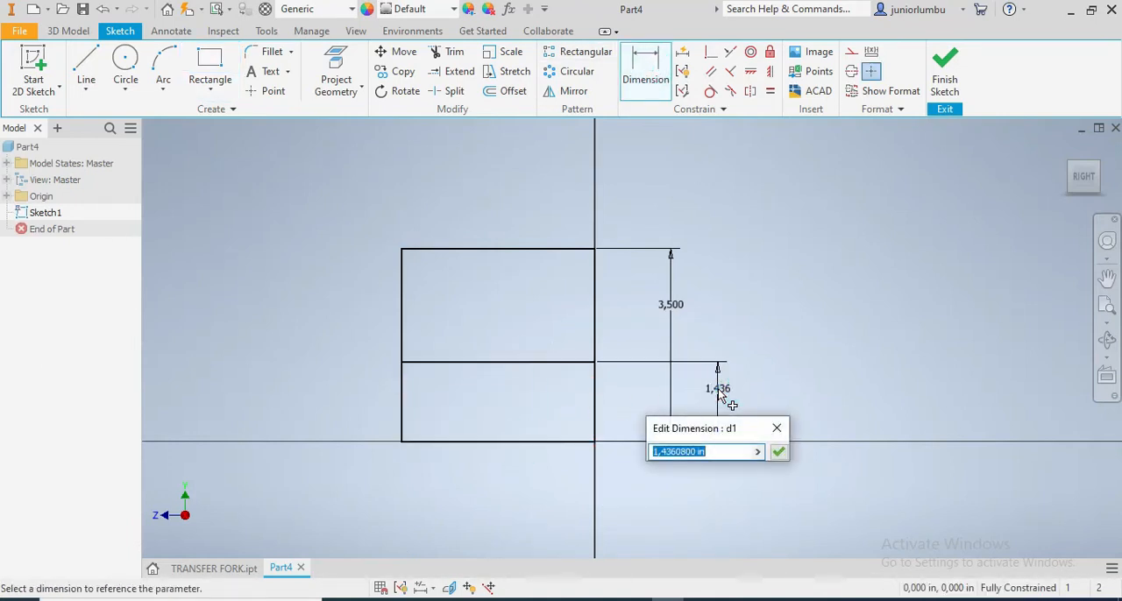
{"action": "type", "text": "1.5"}
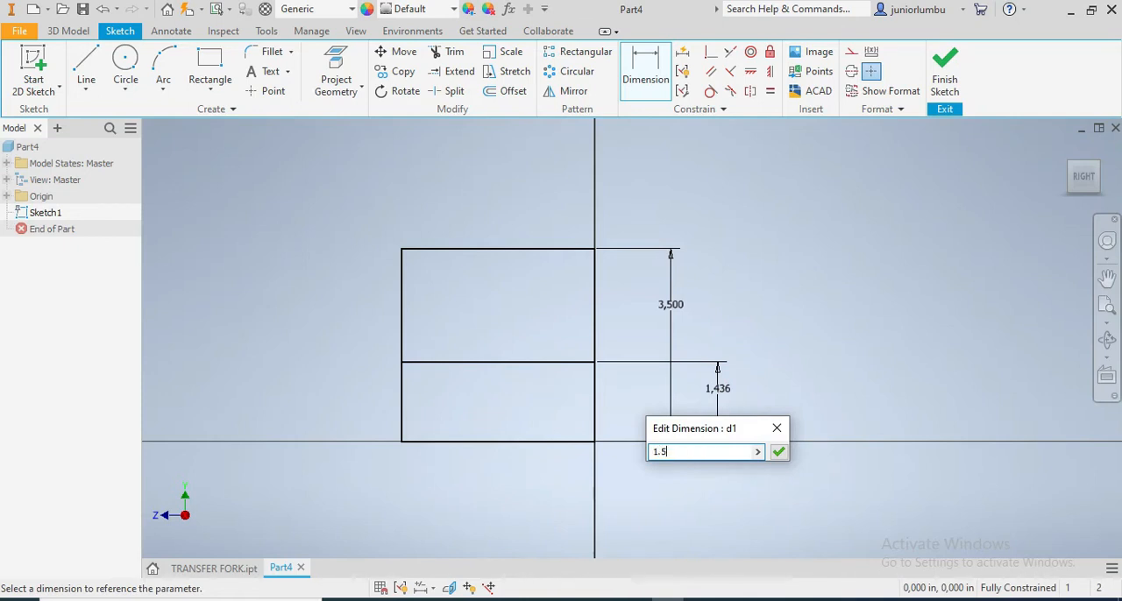
{"action": "key", "text": "Return"}
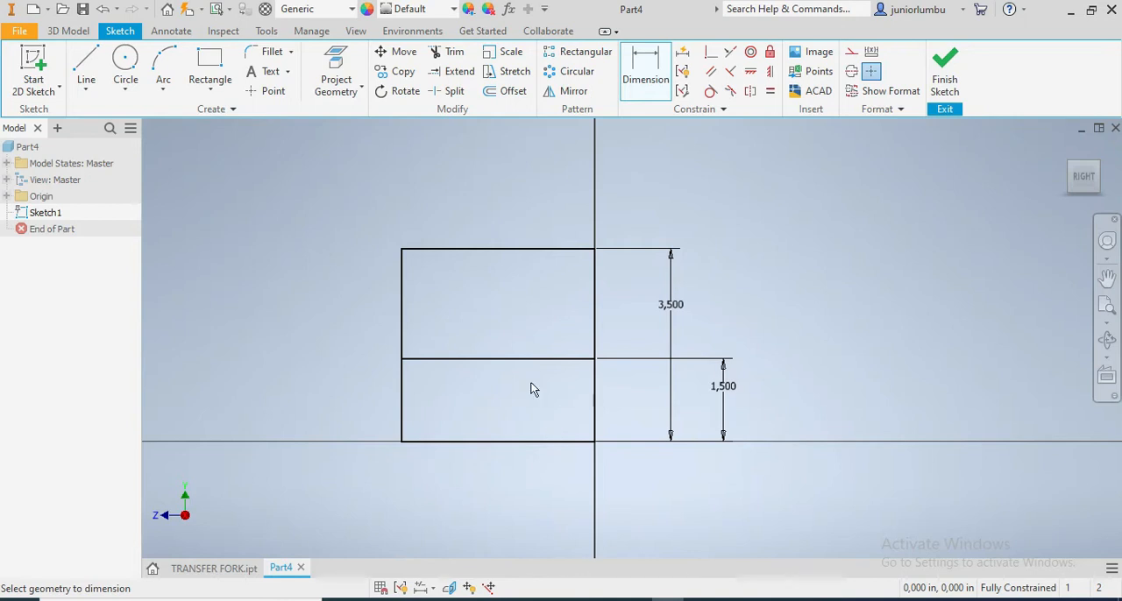
Draw a rectangle about 1.56 in wide and 1.51 in high downward from the square's top edge, inside its upper part
{"action": "left_click", "coordinate": [209, 66]}
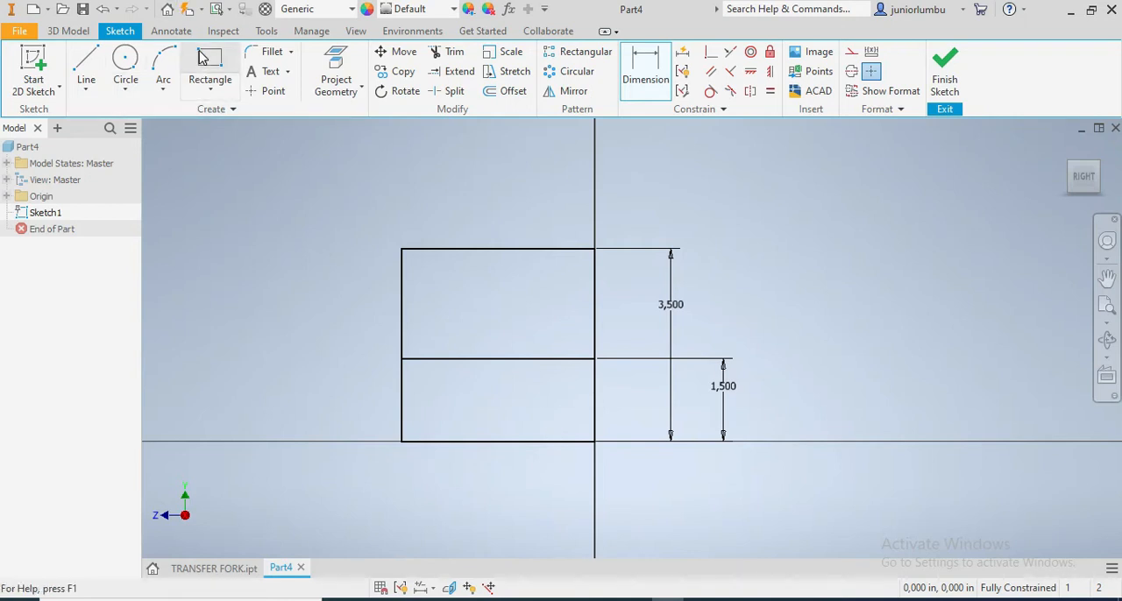
{"action": "left_click", "coordinate": [463, 249]}
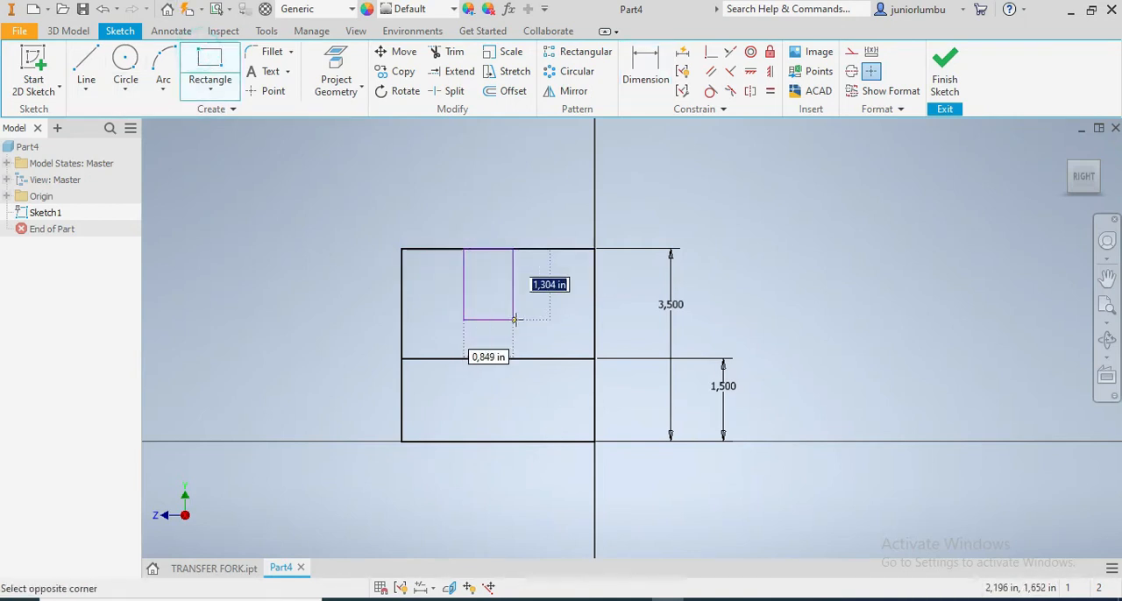
{"action": "left_click", "coordinate": [549, 332]}
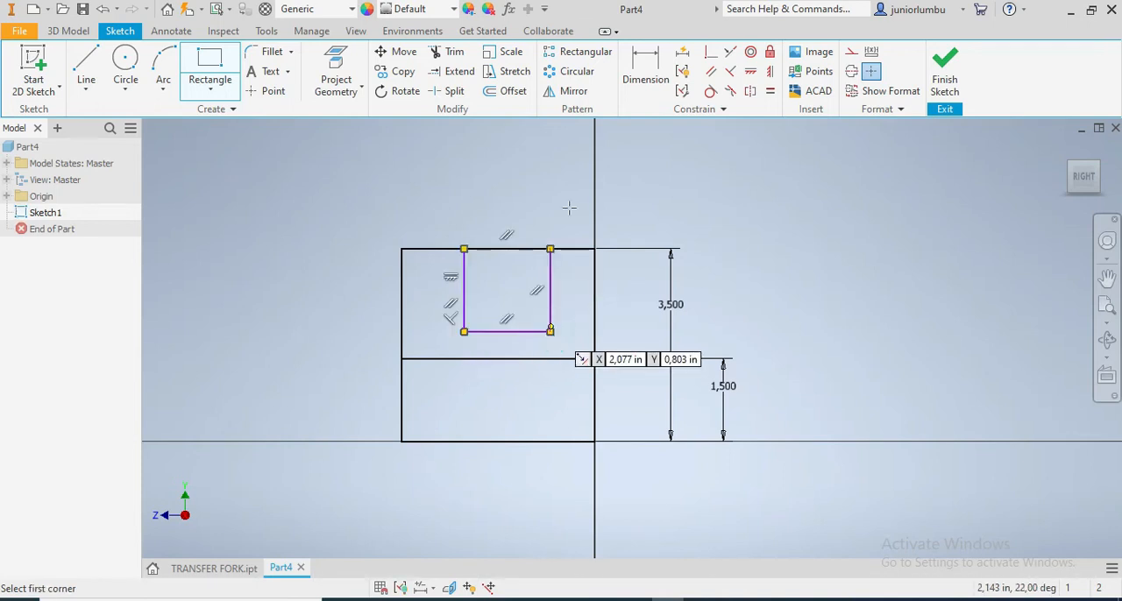
Set the width of the small upper rectangle to 1.75 in
{"action": "left_click", "coordinate": [649, 80]}
{"action": "left_click", "coordinate": [463, 276]}
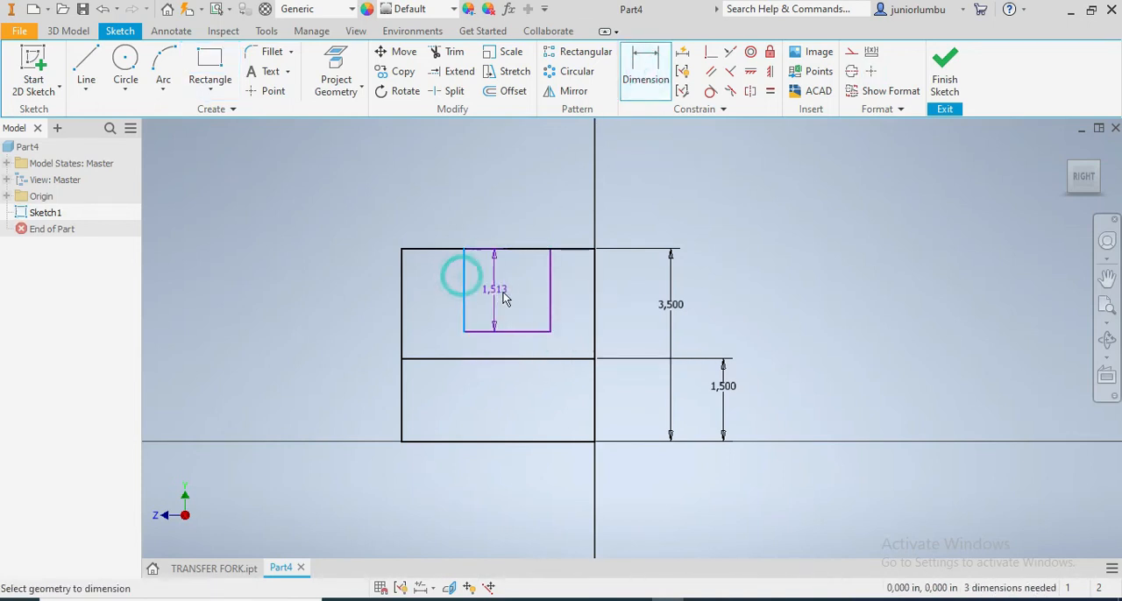
{"action": "left_click", "coordinate": [551, 279]}
{"action": "left_click", "coordinate": [512, 195]}
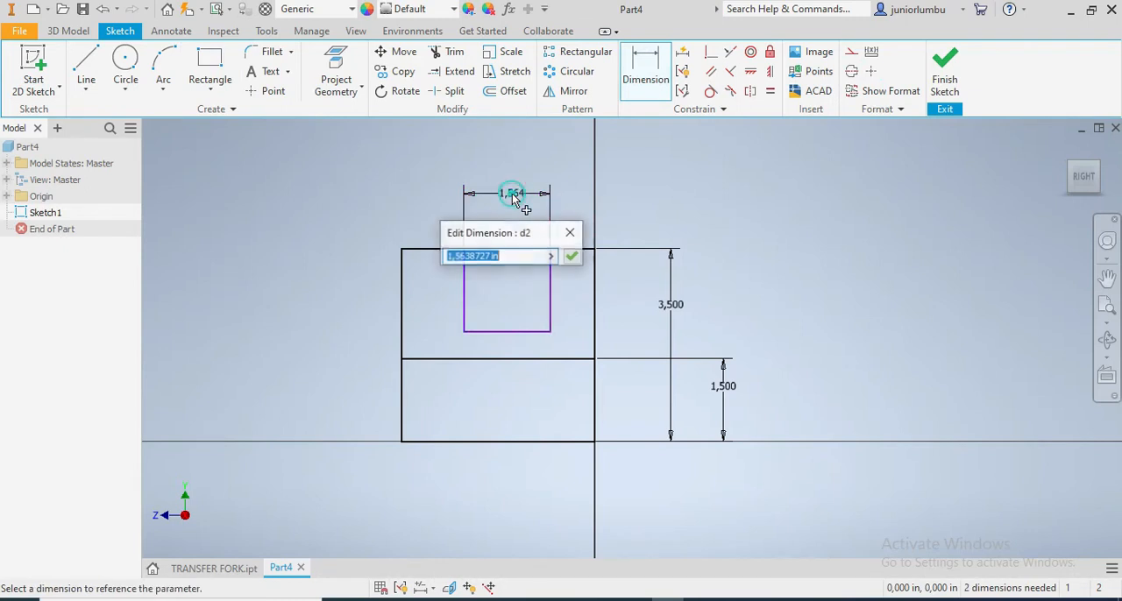
{"action": "type", "text": "1.75"}
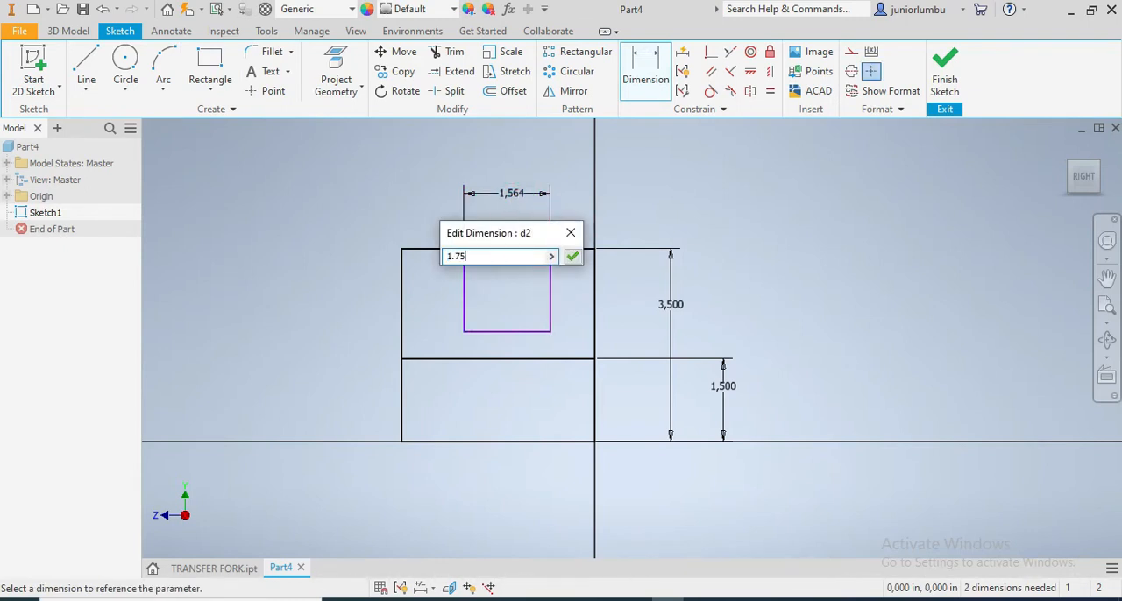
{"action": "key", "text": "Return"}
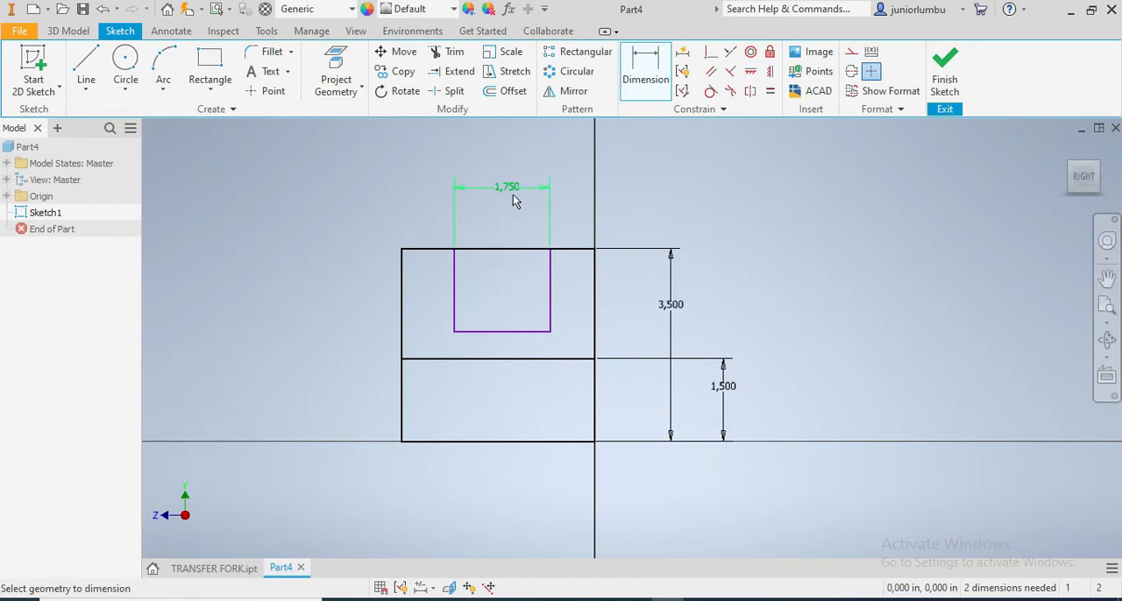
Set the distance between the square's left side and the small upper rectangle's left side to 0.875 in
{"action": "left_click", "coordinate": [453, 275]}
{"action": "left_click", "coordinate": [401, 289]}
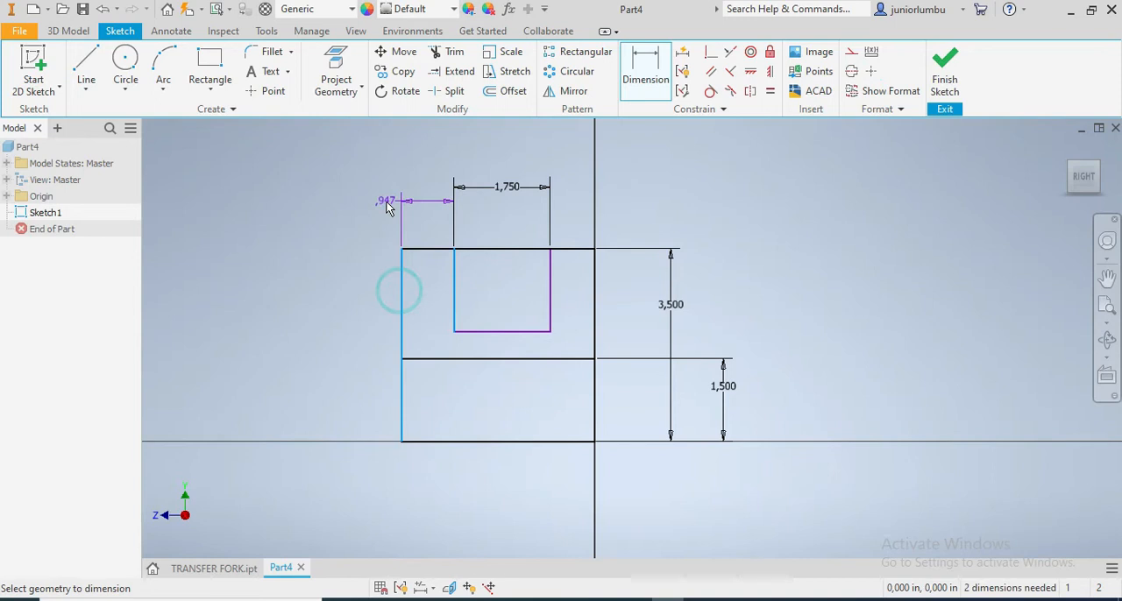
{"action": "left_click", "coordinate": [350, 202]}
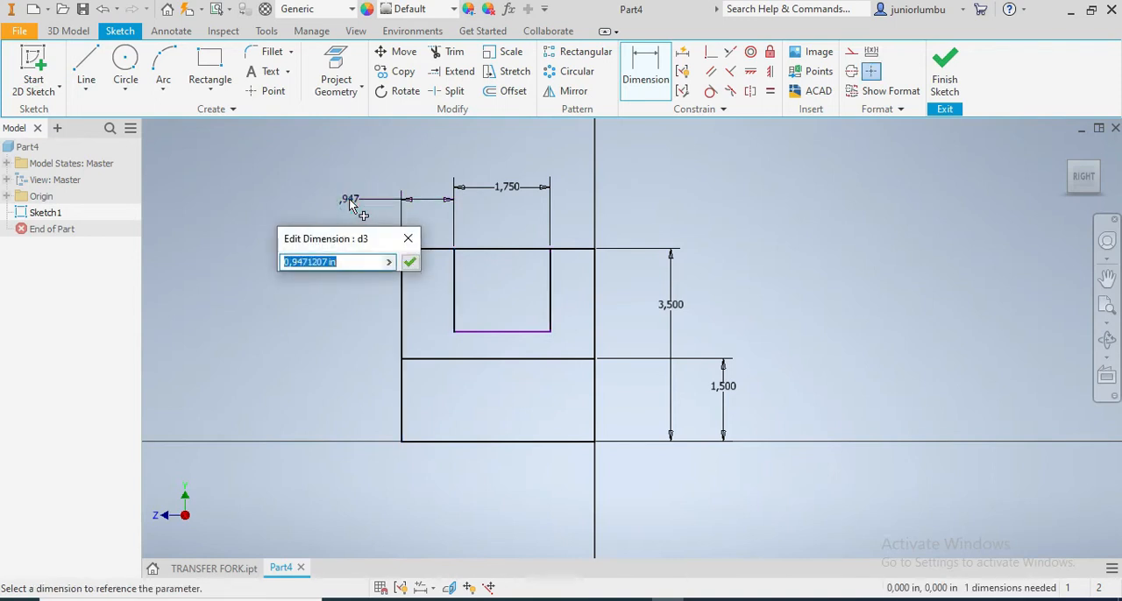
{"action": "type", "text": ","}
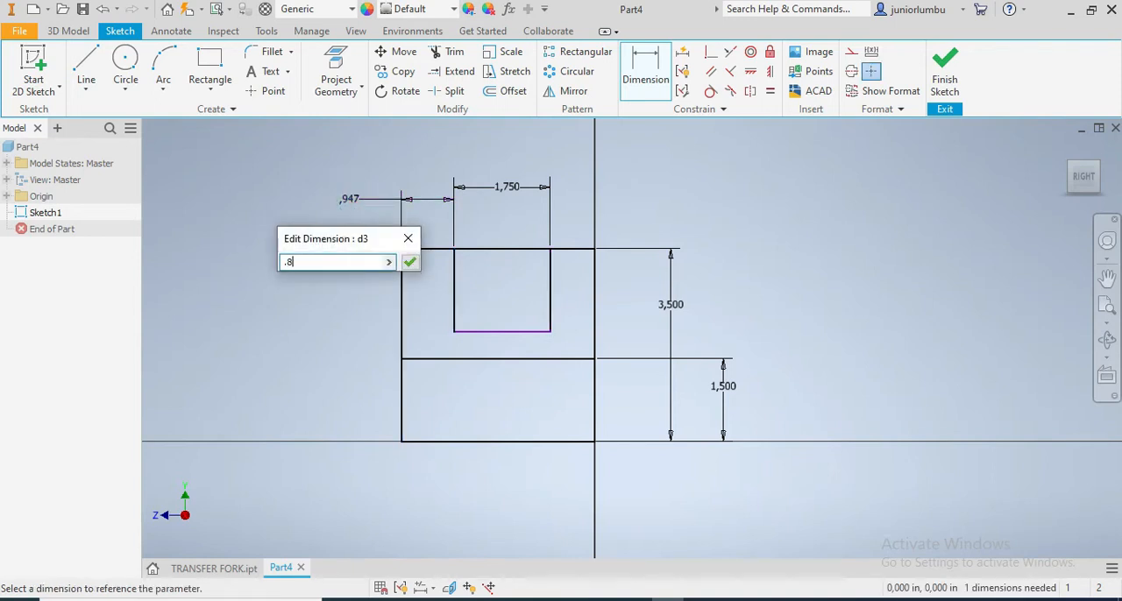
{"action": "type", "text": "875"}
{"action": "key", "text": "Return"}
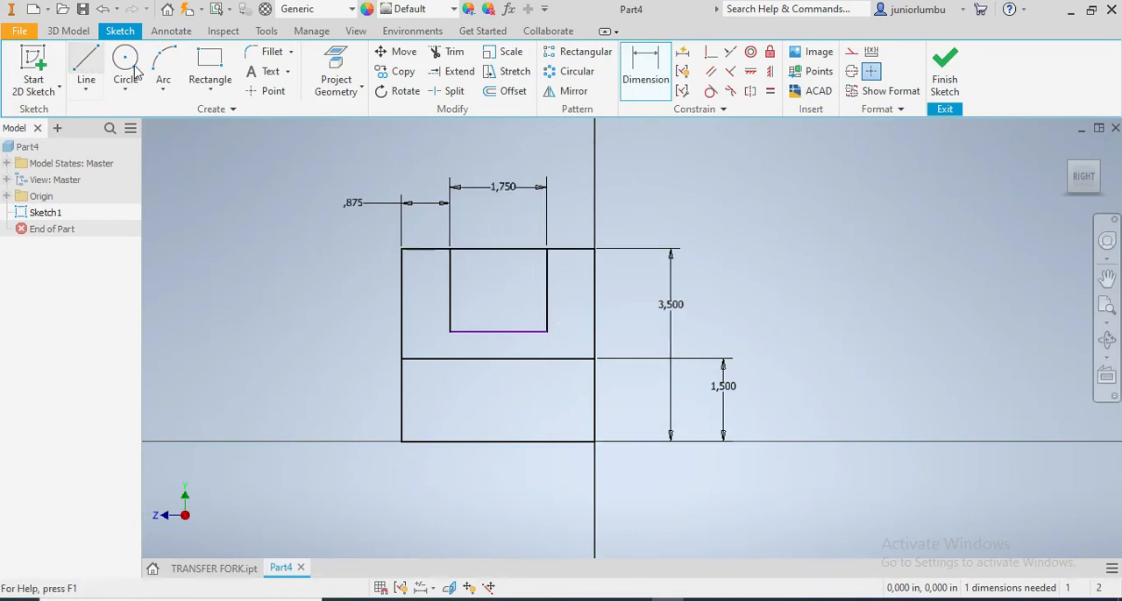
Draw a narrower rectangle about 1.1 in wide across the square's top edge, within the small rectangle's width, and check the TRANSFER FORK model
{"action": "left_click", "coordinate": [210, 70]}
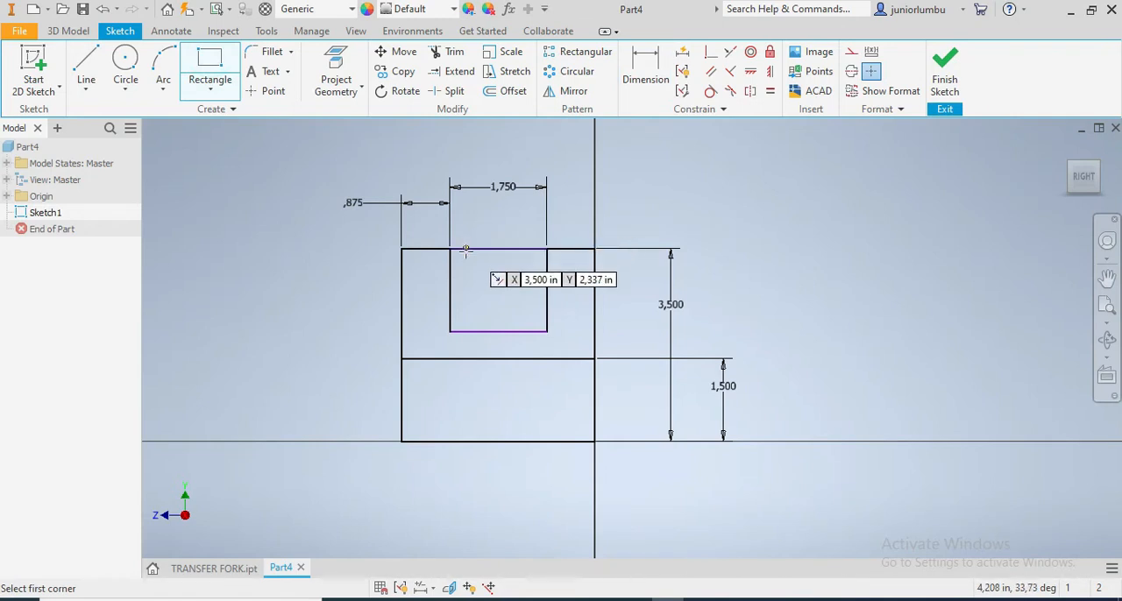
{"action": "left_click", "coordinate": [466, 215]}
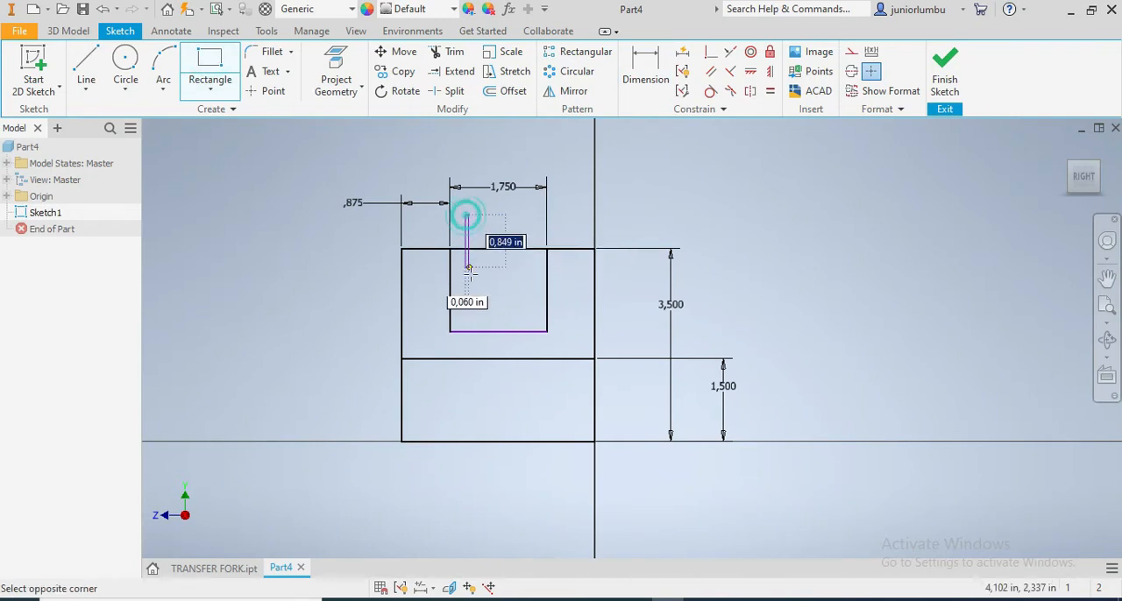
{"action": "left_click", "coordinate": [526, 313]}
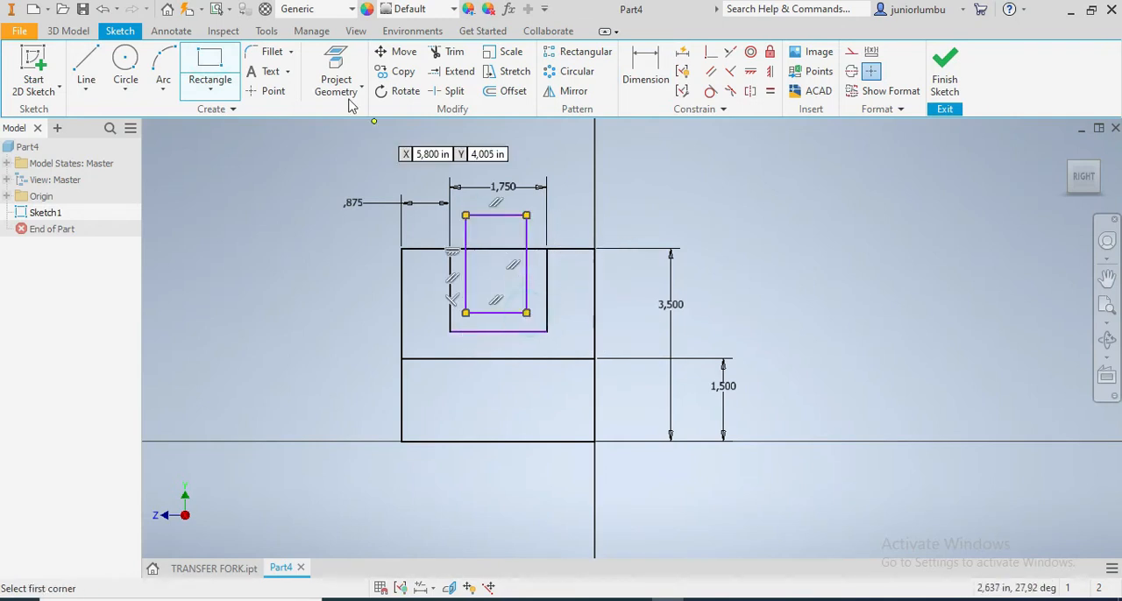
{"action": "left_click", "coordinate": [214, 568]}
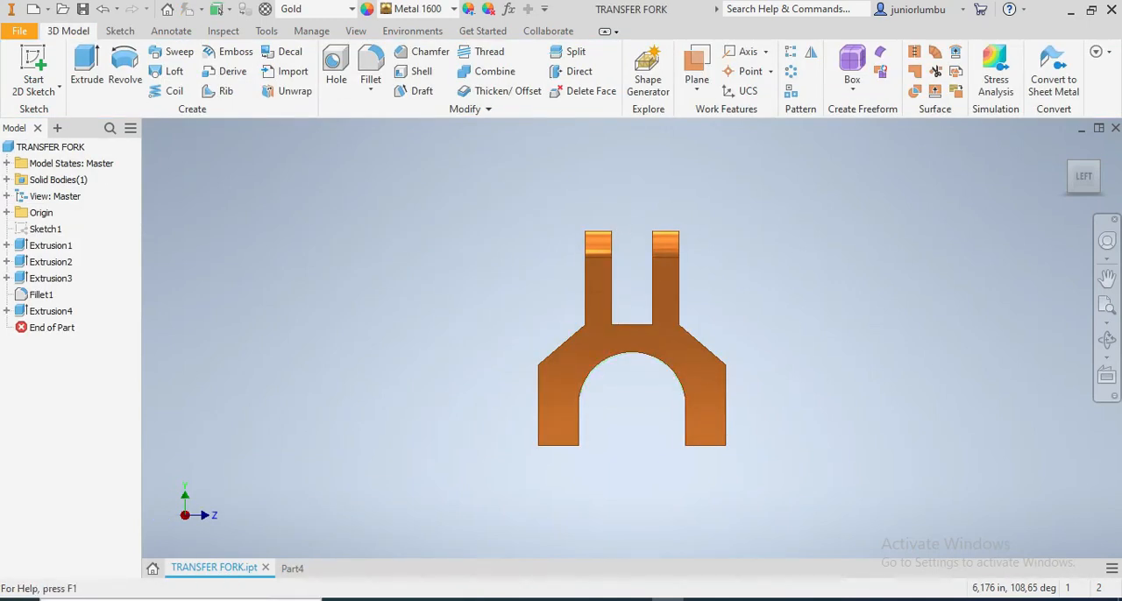
{"action": "left_click", "coordinate": [292, 568]}
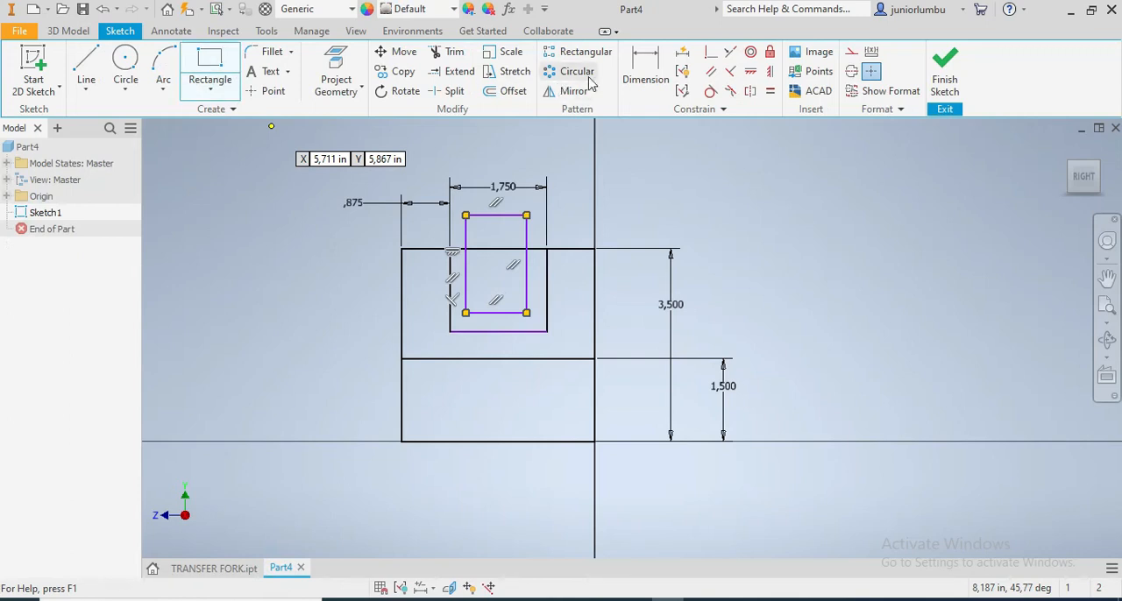
Set the width of the narrow rectangle crossing the square's top edge to 0.75 in
{"action": "left_click", "coordinate": [646, 70]}
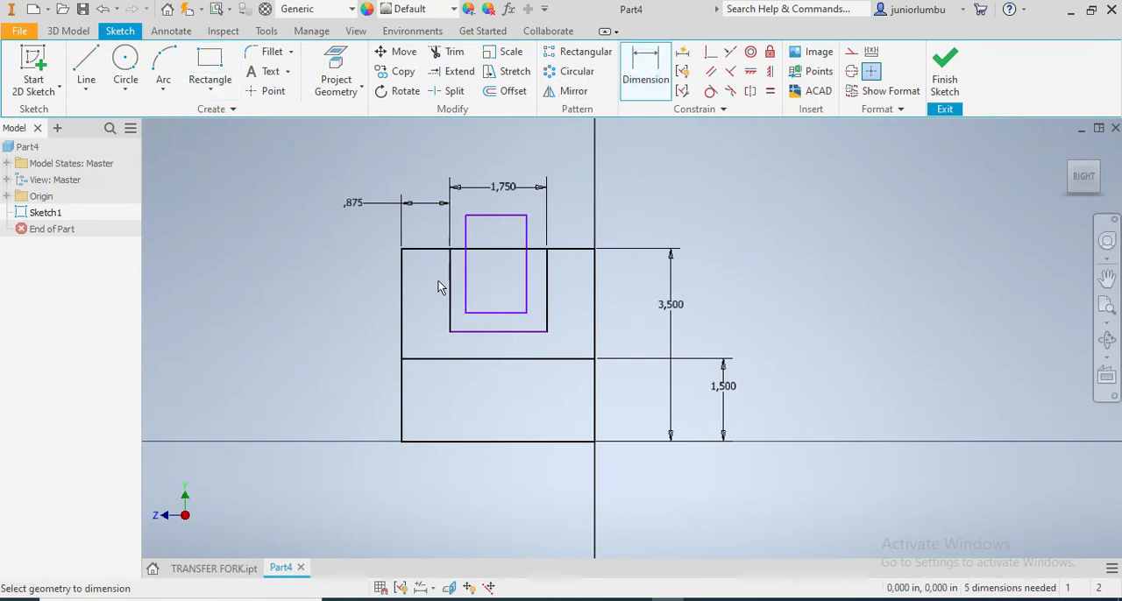
{"action": "left_click", "coordinate": [501, 216]}
{"action": "left_click", "coordinate": [506, 152]}
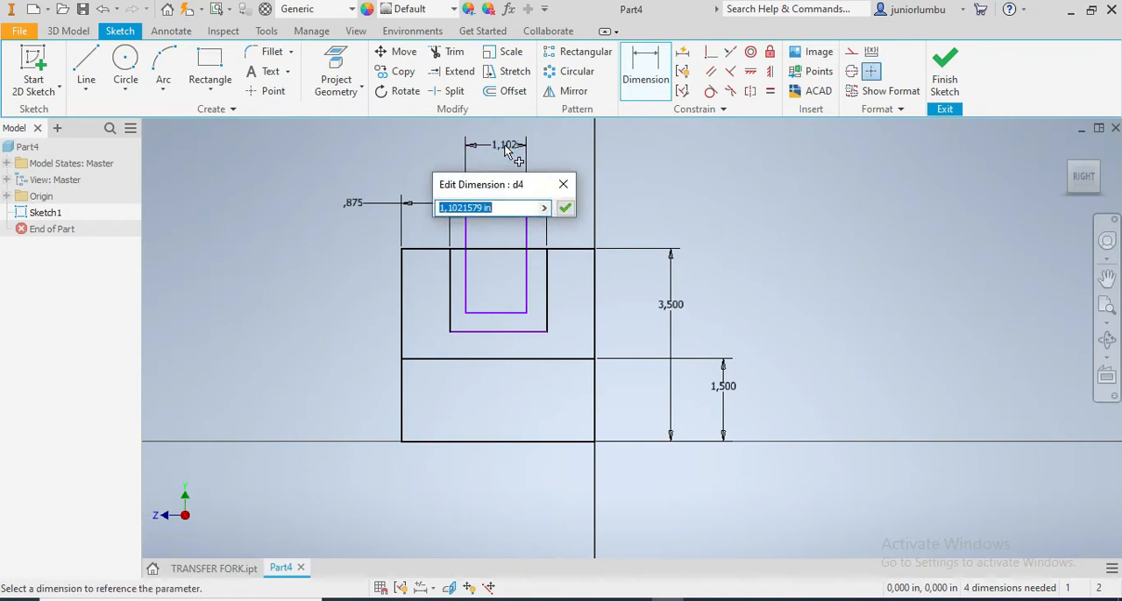
{"action": "type", "text": ","}
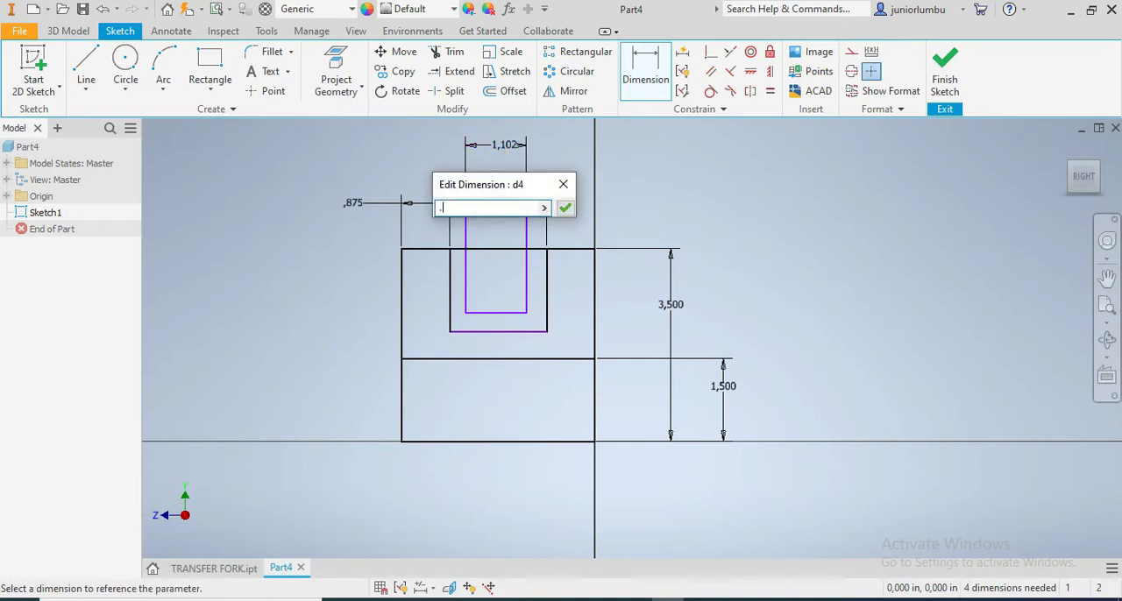
{"action": "key", "text": "Return"}
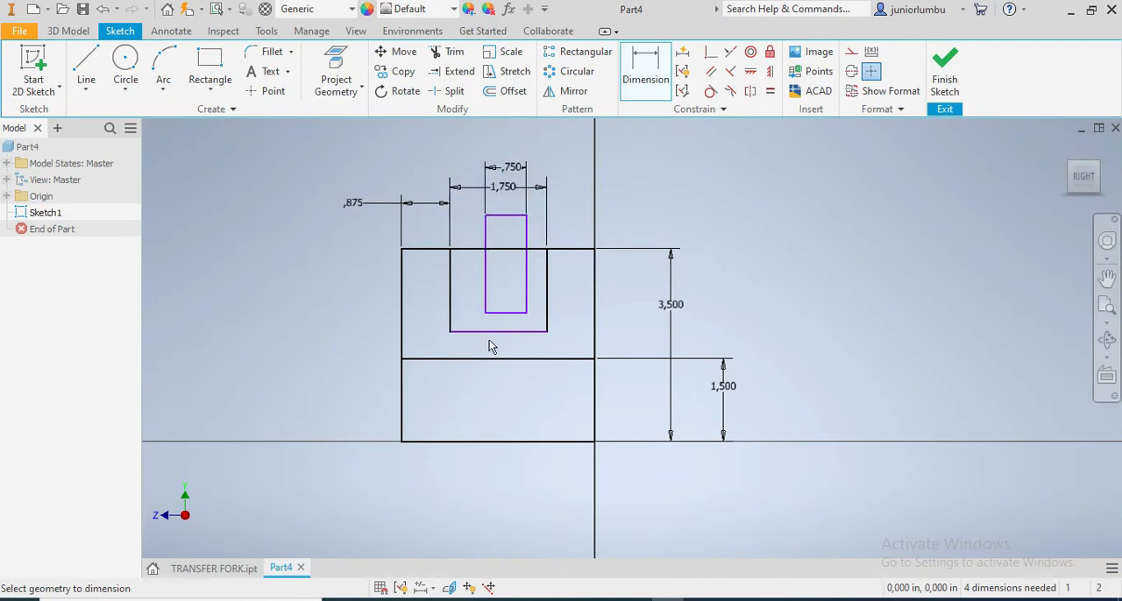
Set the distance between the left sides of the narrow rectangle and the 1.75 in wide rectangle to 0.5 in
{"action": "left_click", "coordinate": [484, 291]}
{"action": "left_click", "coordinate": [447, 297]}
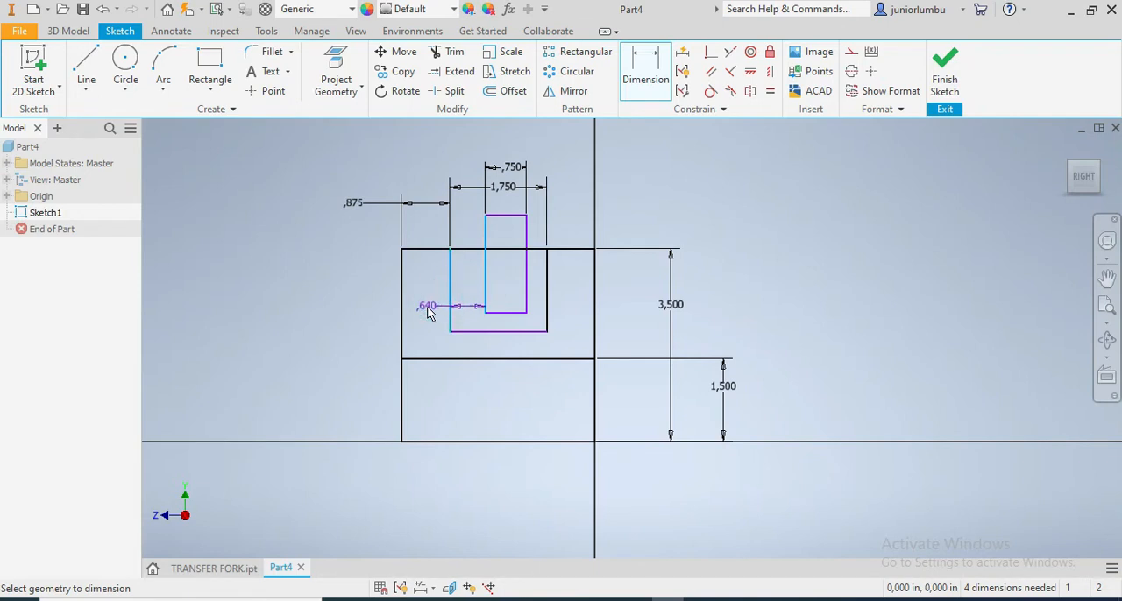
{"action": "left_click", "coordinate": [429, 313]}
{"action": "type", "text": ".5"}
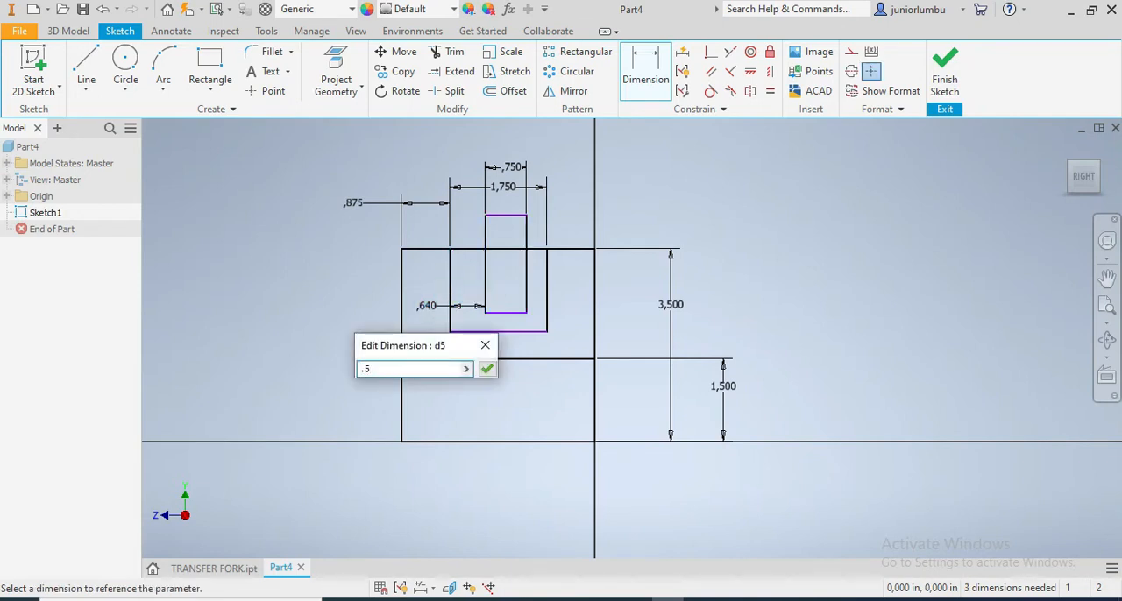
{"action": "key", "text": "Return"}
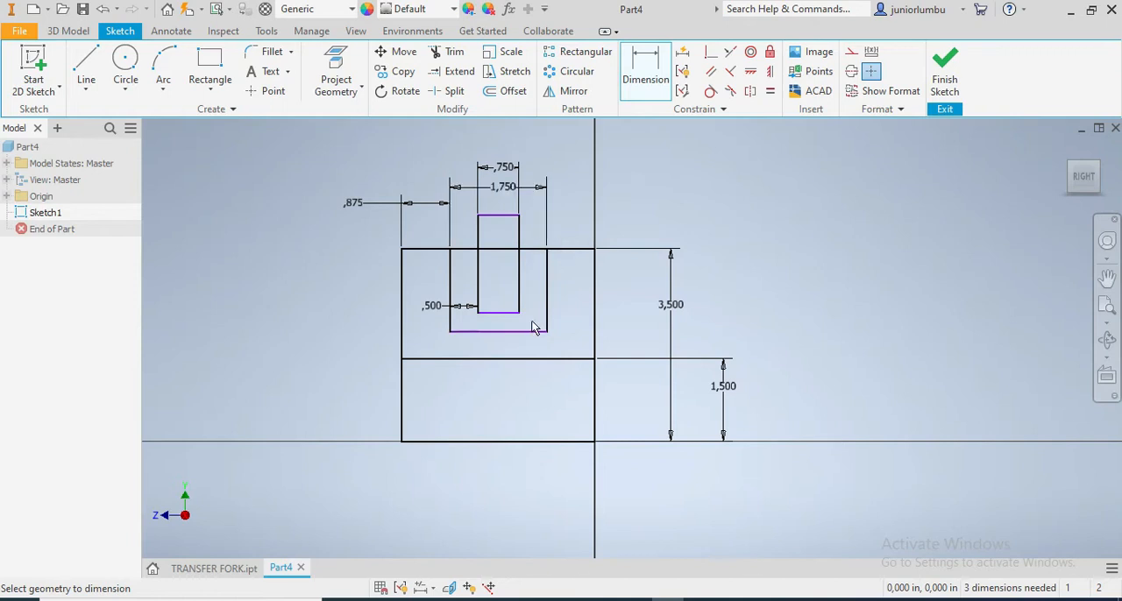
Set the height of the 1.75 in wide upper rectangle to 1.25 in
{"action": "left_click", "coordinate": [548, 286]}
{"action": "left_click", "coordinate": [628, 298]}
{"action": "type", "text": "1.25"}
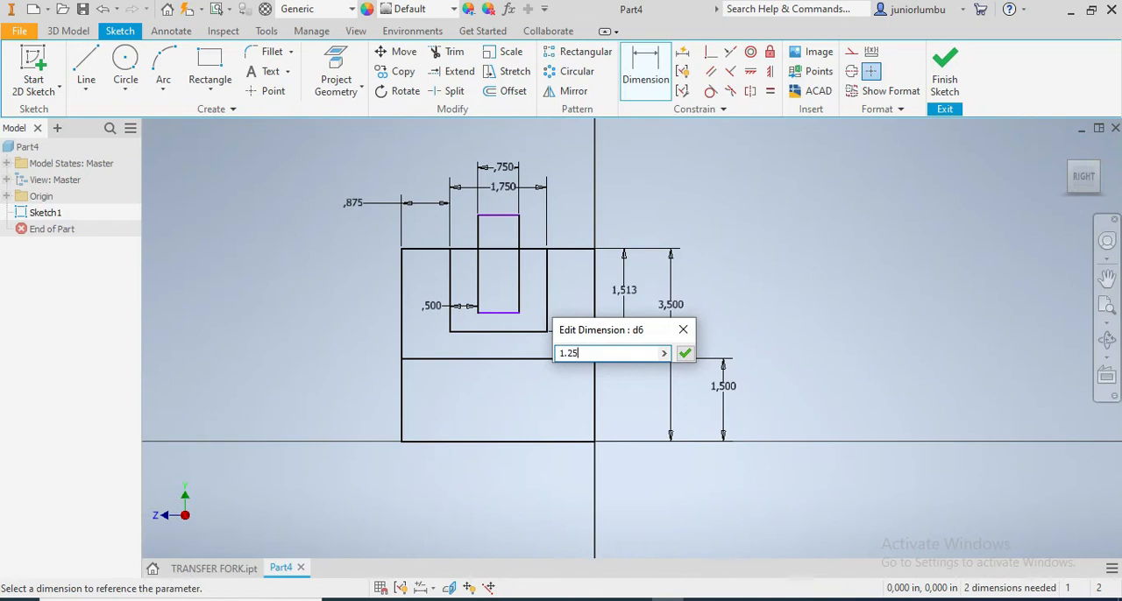
{"action": "key", "text": "Return"}
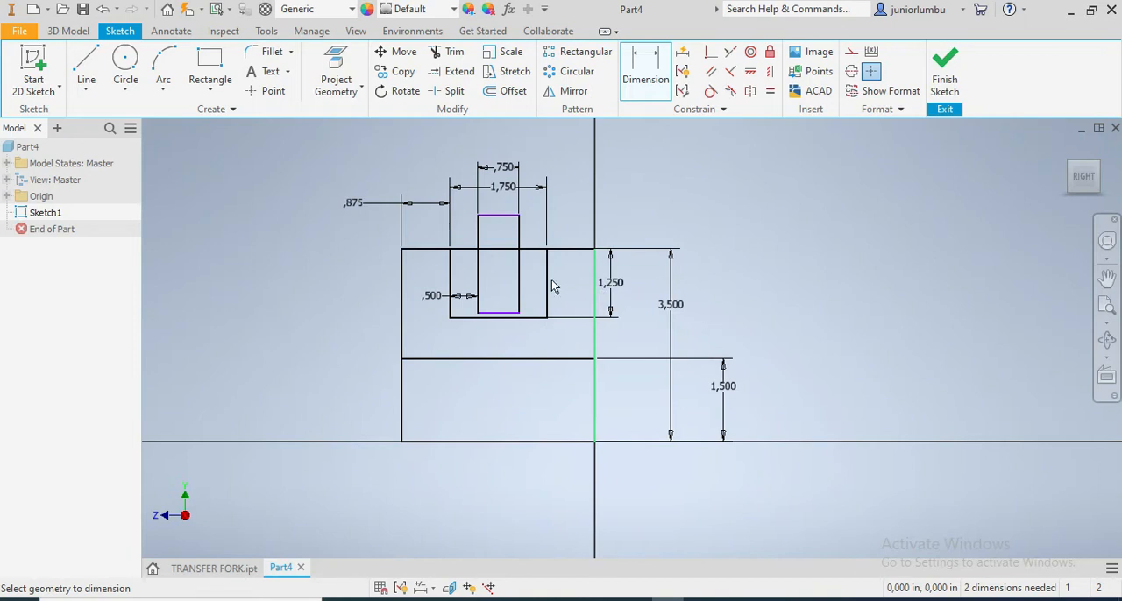
Align the bottom edges of the narrow and 1.75 in wide rectangles by setting the distance between them to 0
{"action": "left_click", "coordinate": [489, 313]}
{"action": "left_click", "coordinate": [493, 317]}
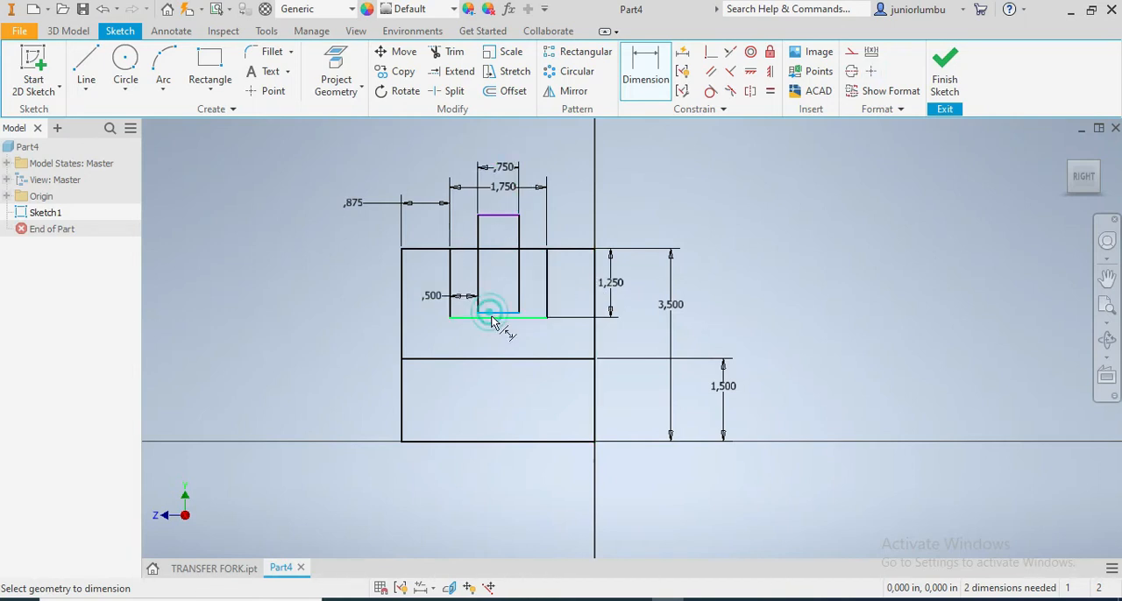
{"action": "left_click", "coordinate": [756, 301]}
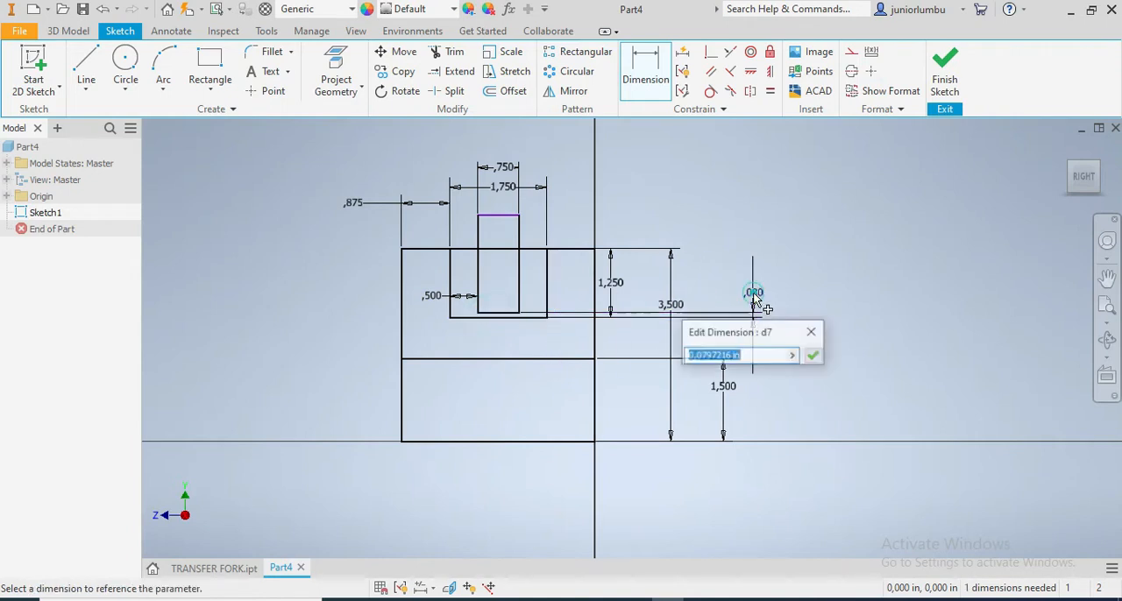
{"action": "type", "text": "0"}
{"action": "key", "text": "Return"}
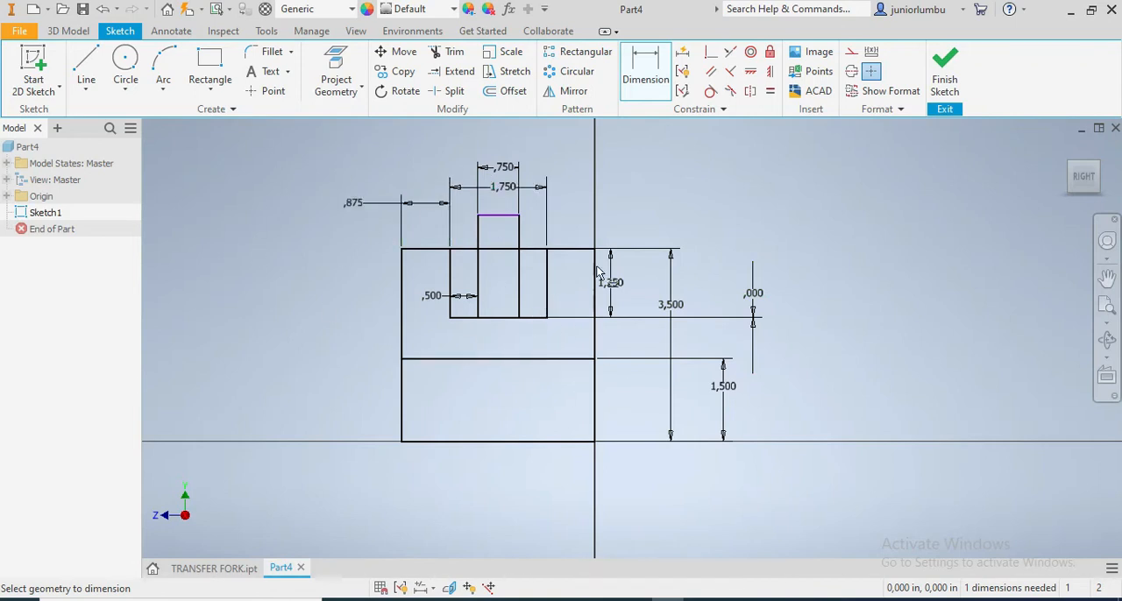
Check the TRANSFER FORK model and draw a rectangle about 1.72 in high over the 1.75 in wide one, sharing its bottom edge
{"action": "left_click", "coordinate": [209, 61]}
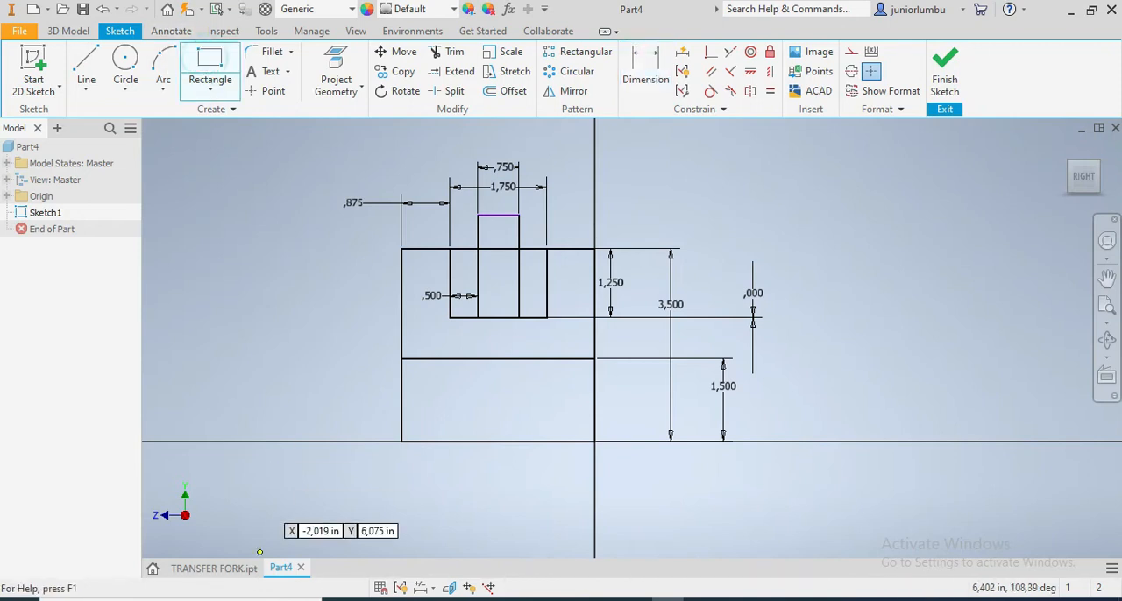
{"action": "left_click", "coordinate": [213, 569]}
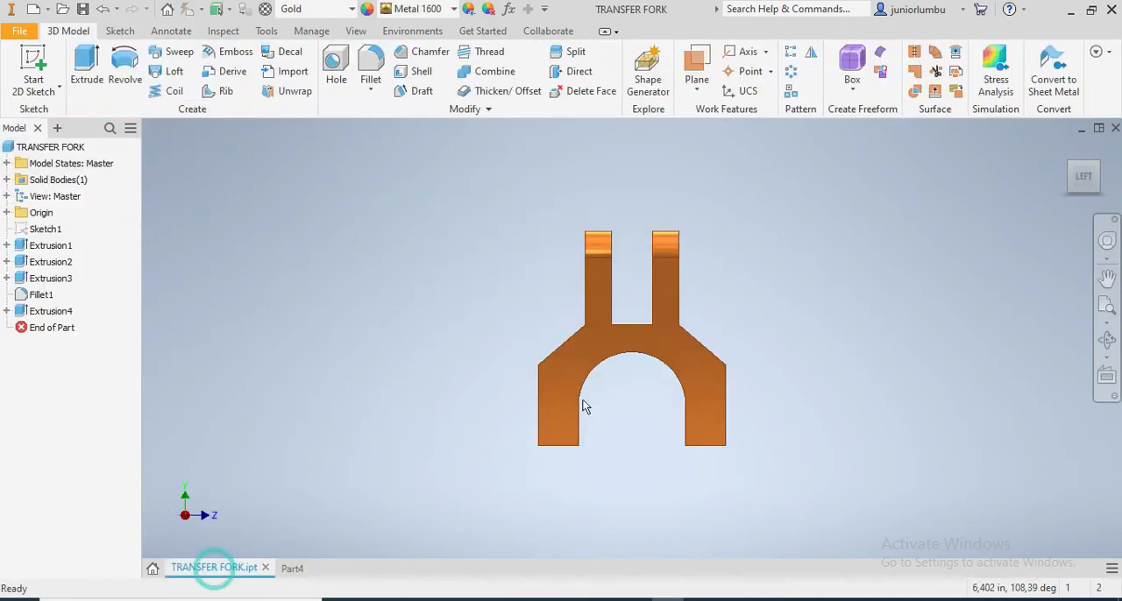
{"action": "left_click", "coordinate": [1064, 184]}
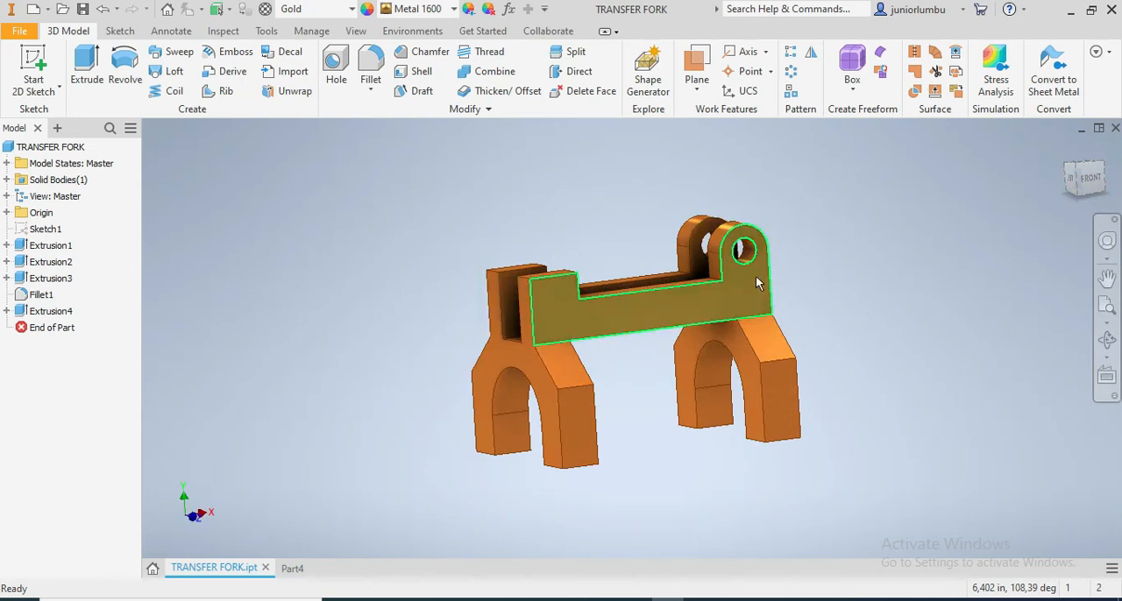
{"action": "left_click", "coordinate": [292, 568]}
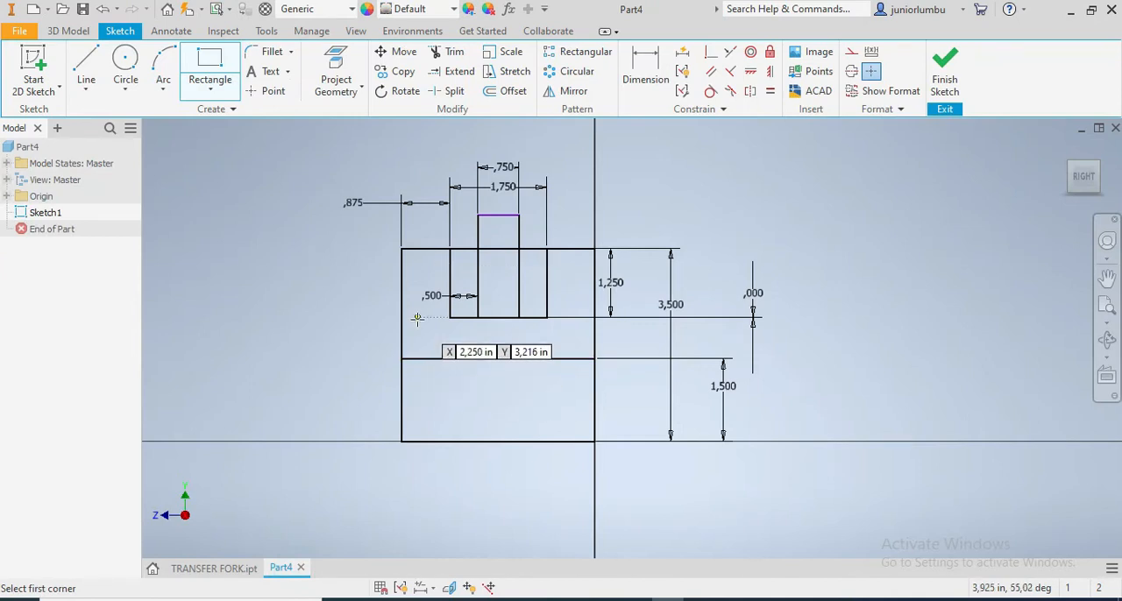
{"action": "left_click", "coordinate": [450, 222]}
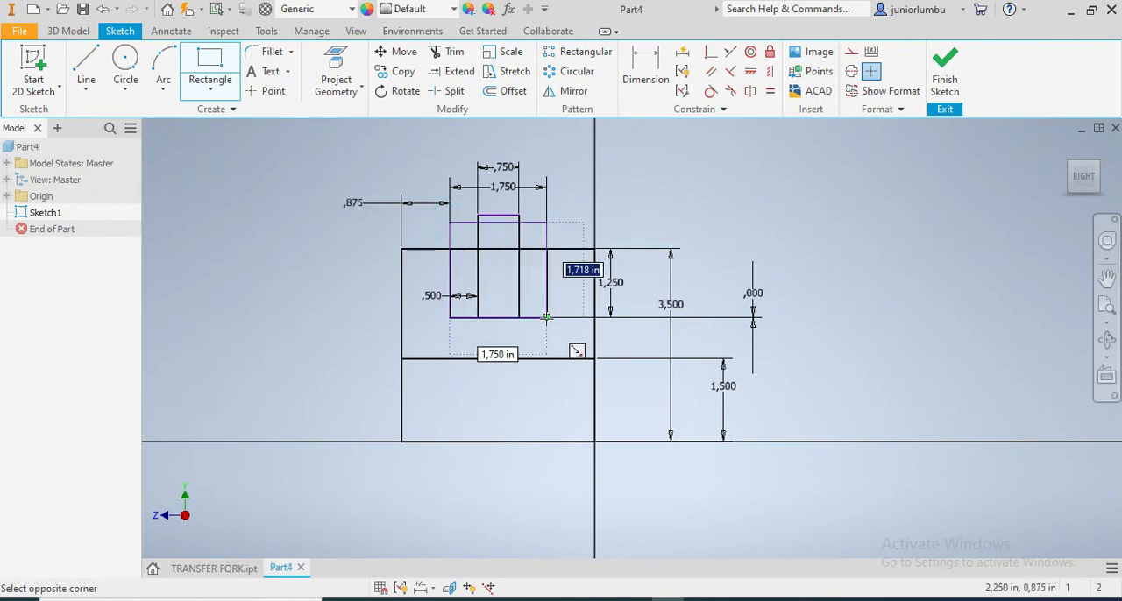
{"action": "left_click", "coordinate": [546, 318]}
Set the height of the rectangle rising above the square's top edge to 1.75 in
{"action": "left_click", "coordinate": [645, 68]}
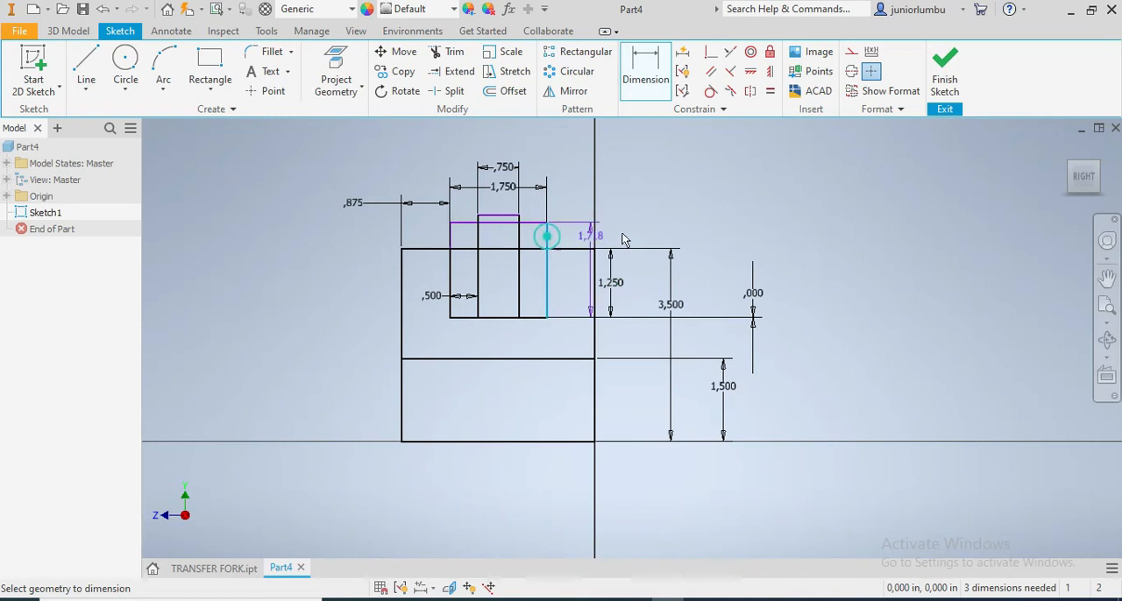
{"action": "left_click", "coordinate": [719, 259]}
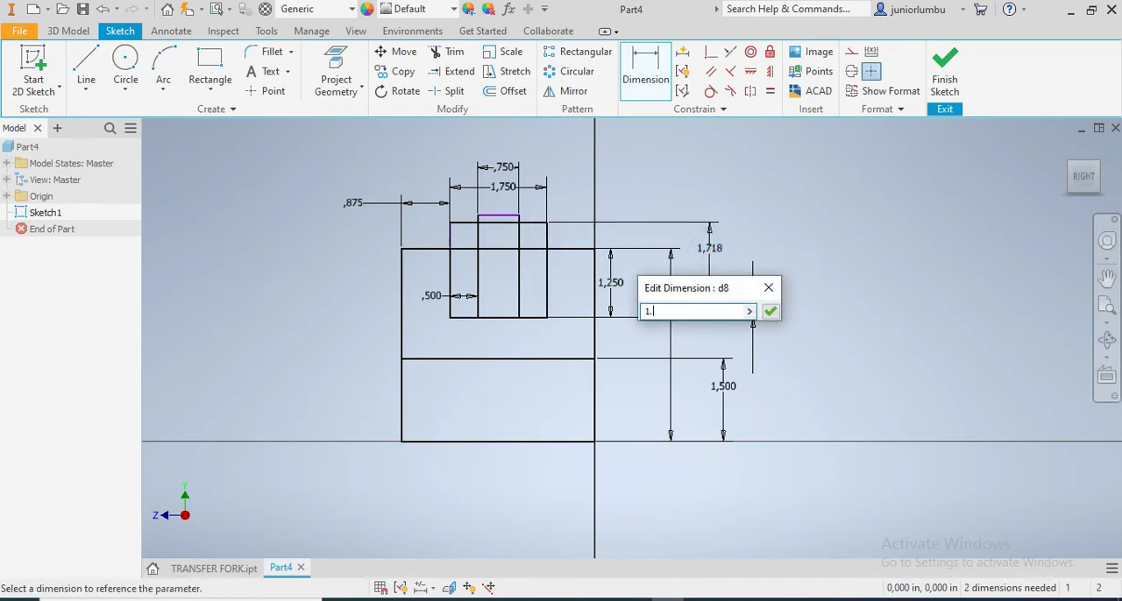
{"action": "key", "text": "Return"}
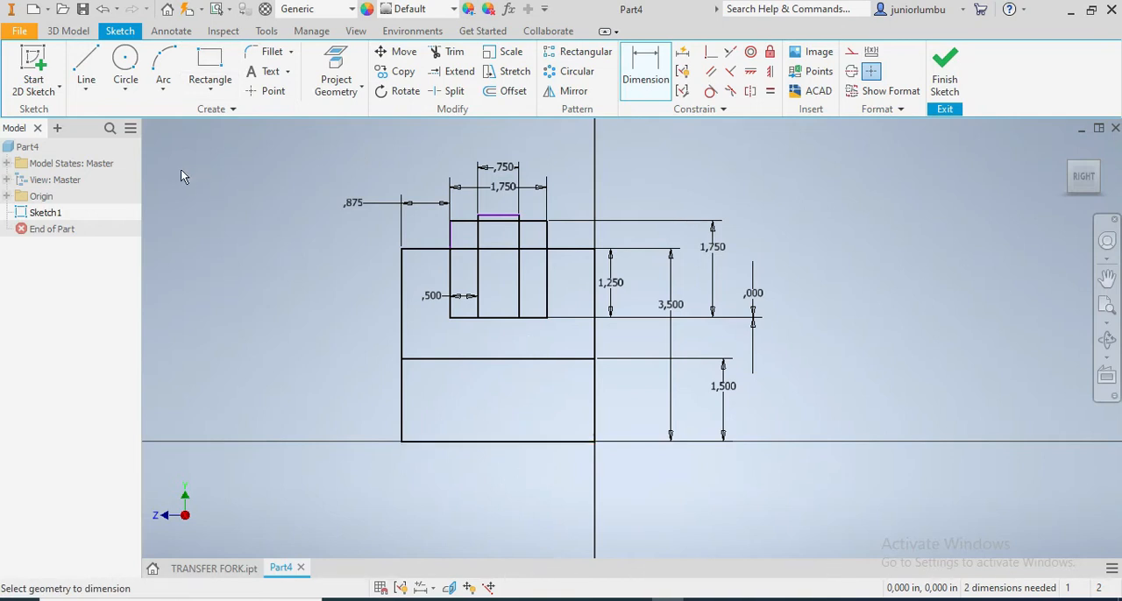
Check the TRANSFER FORK model and draw a vertical center-to-center slot about 0.8 in wide, running from inside the lower rectangle to below its bottom edge
{"action": "left_click", "coordinate": [213, 568]}
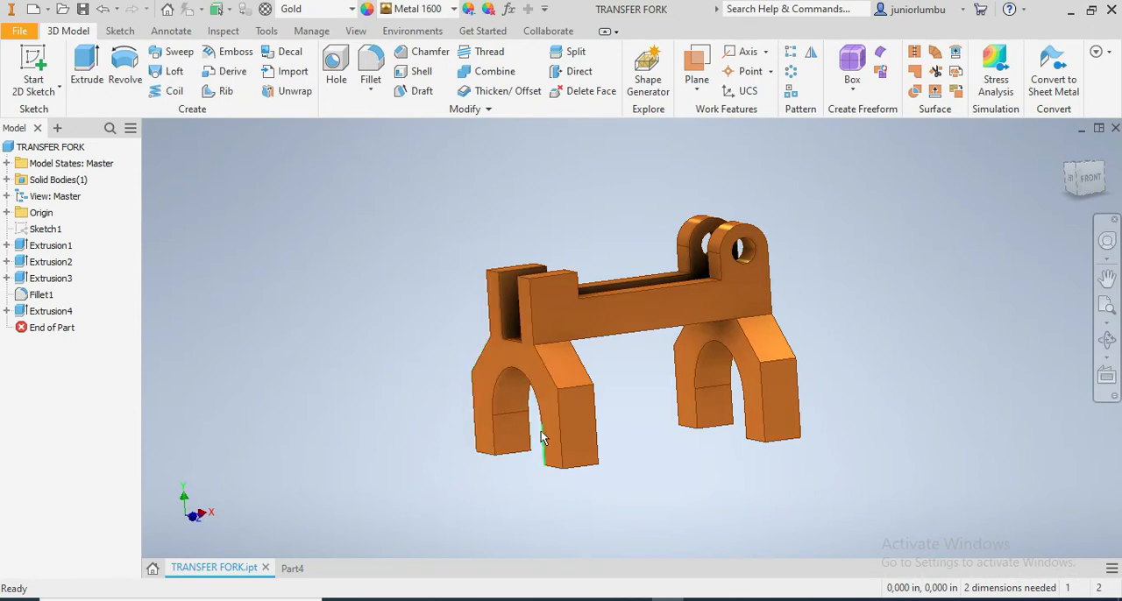
{"action": "left_click", "coordinate": [290, 570]}
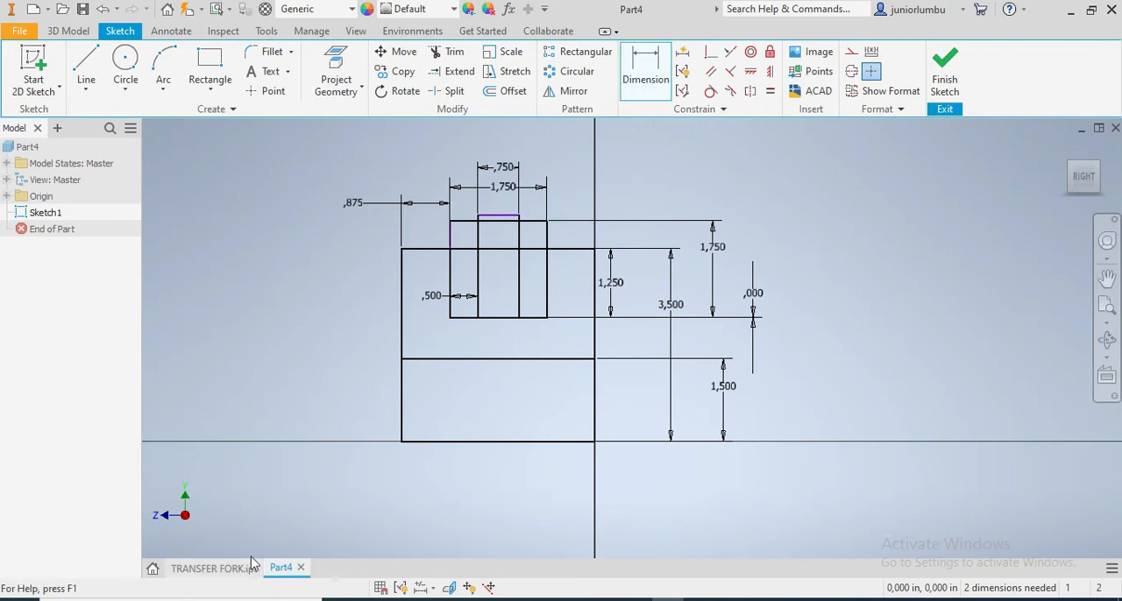
{"action": "left_click", "coordinate": [128, 92]}
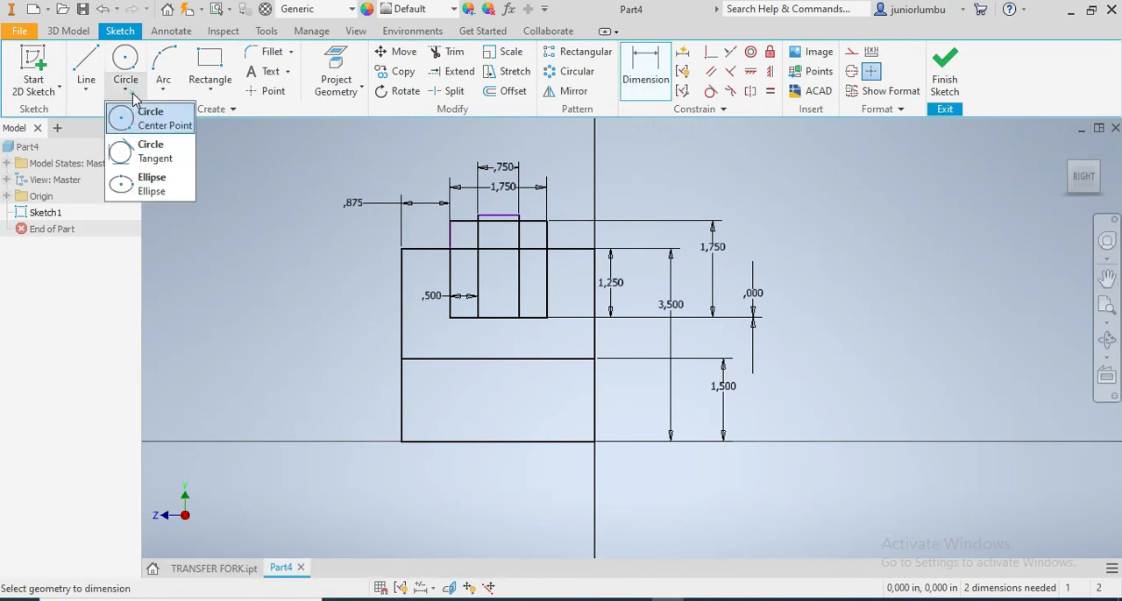
{"action": "left_click", "coordinate": [205, 91]}
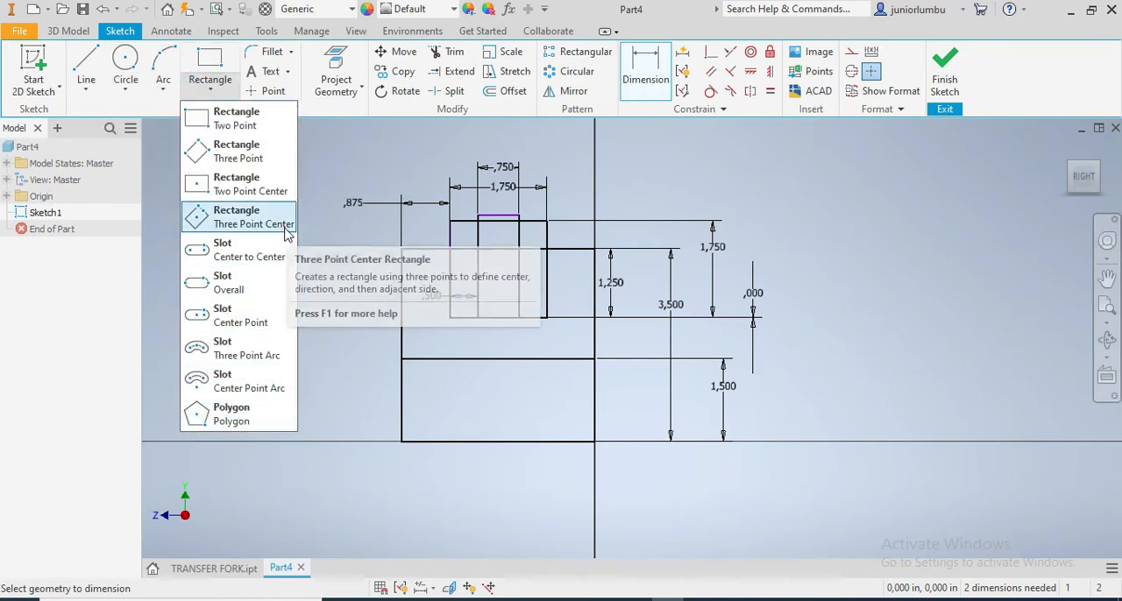
{"action": "left_click", "coordinate": [232, 252]}
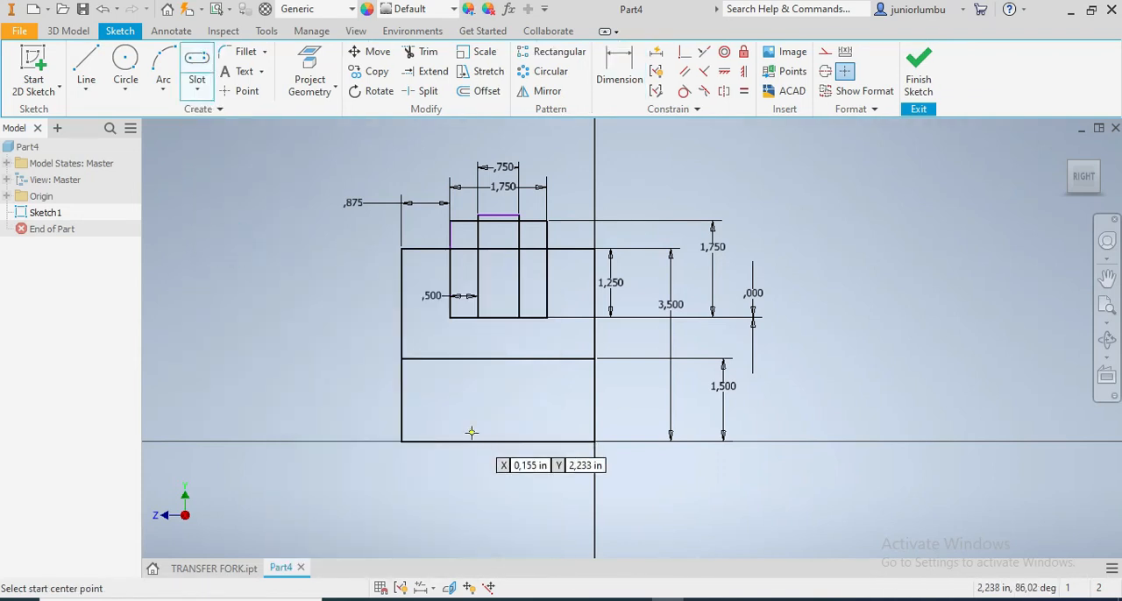
{"action": "left_click", "coordinate": [466, 383]}
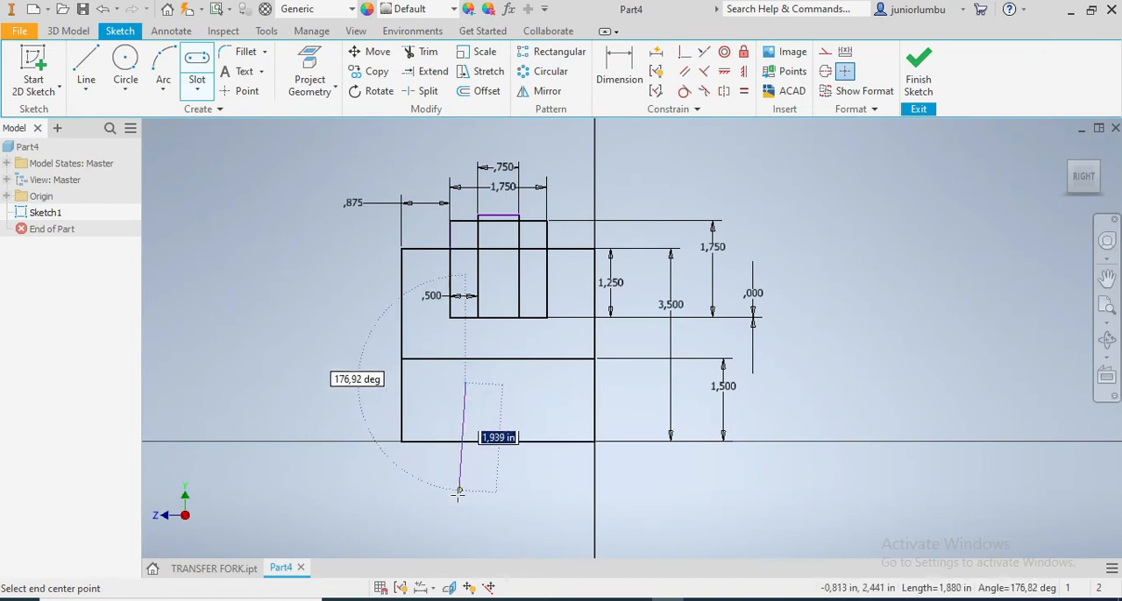
{"action": "left_click", "coordinate": [465, 533]}
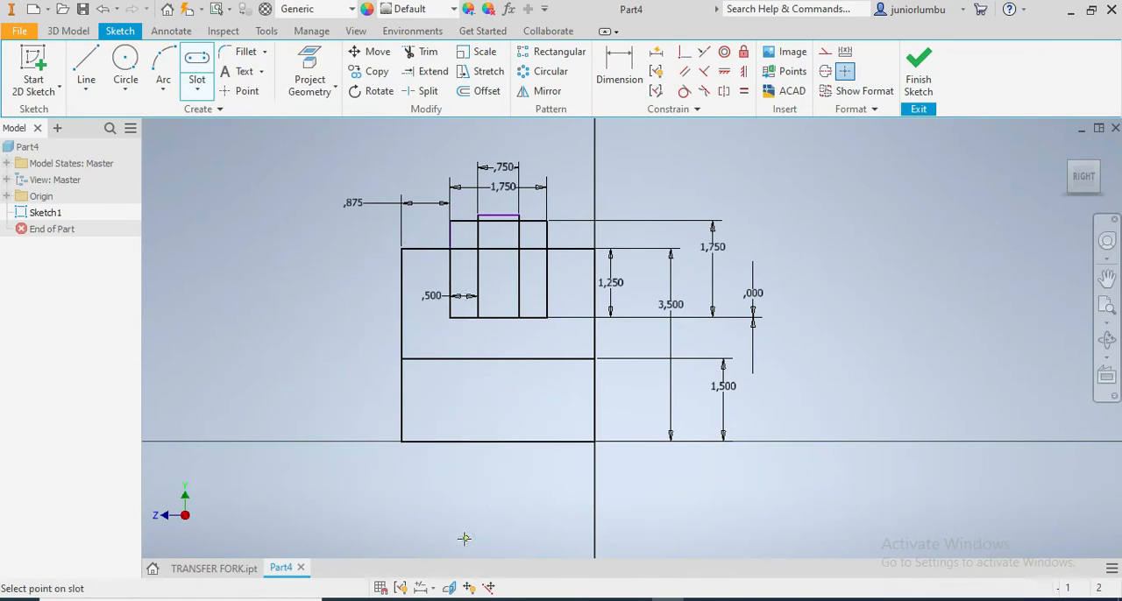
{"action": "left_click", "coordinate": [446, 468]}
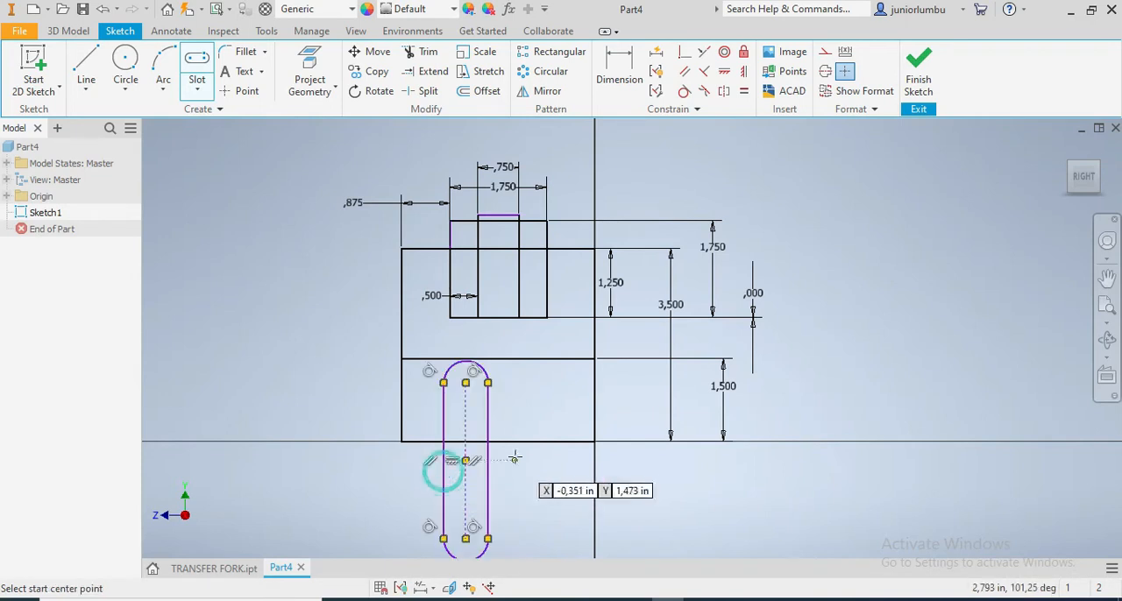
{"action": "scroll", "coordinate": [519, 451], "scroll_direction": "up", "scroll_amount": 5}
{"action": "scroll", "coordinate": [519, 451], "scroll_direction": "down", "scroll_amount": 5}
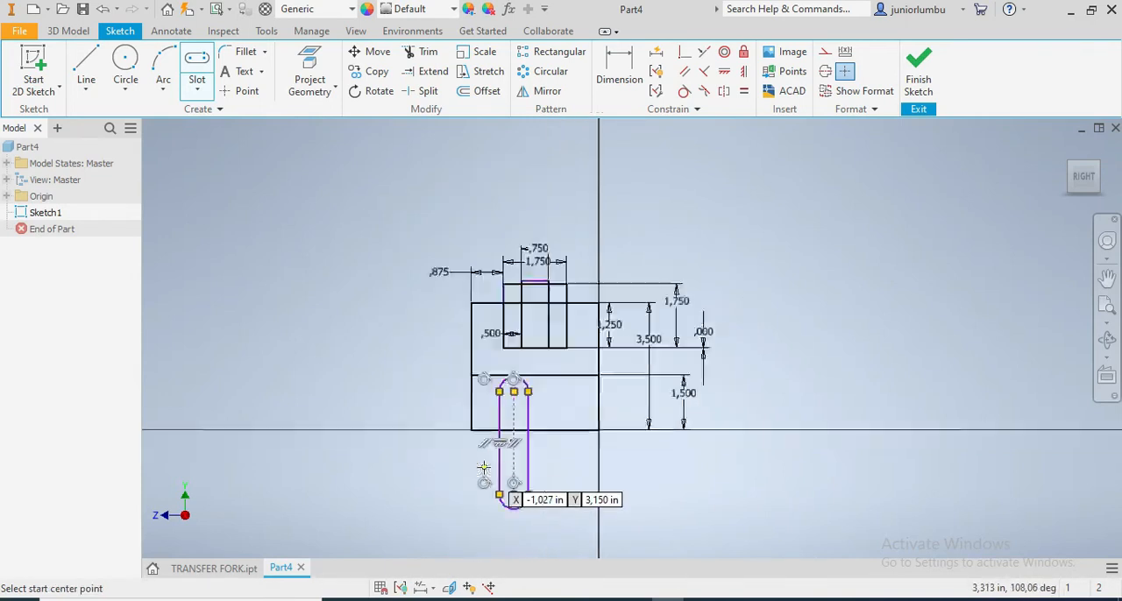
Dimension the slot between its two straight sides and set its width to 2 in
{"action": "left_click", "coordinate": [619, 66]}
{"action": "left_click", "coordinate": [514, 464]}
{"action": "left_click", "coordinate": [569, 467]}
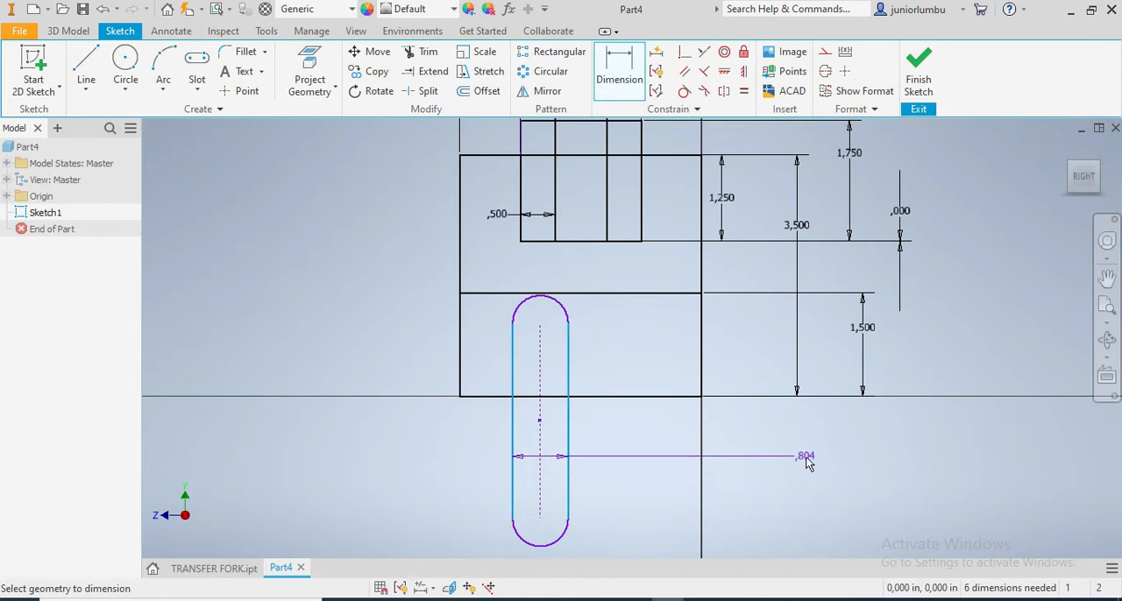
{"action": "left_click", "coordinate": [805, 458]}
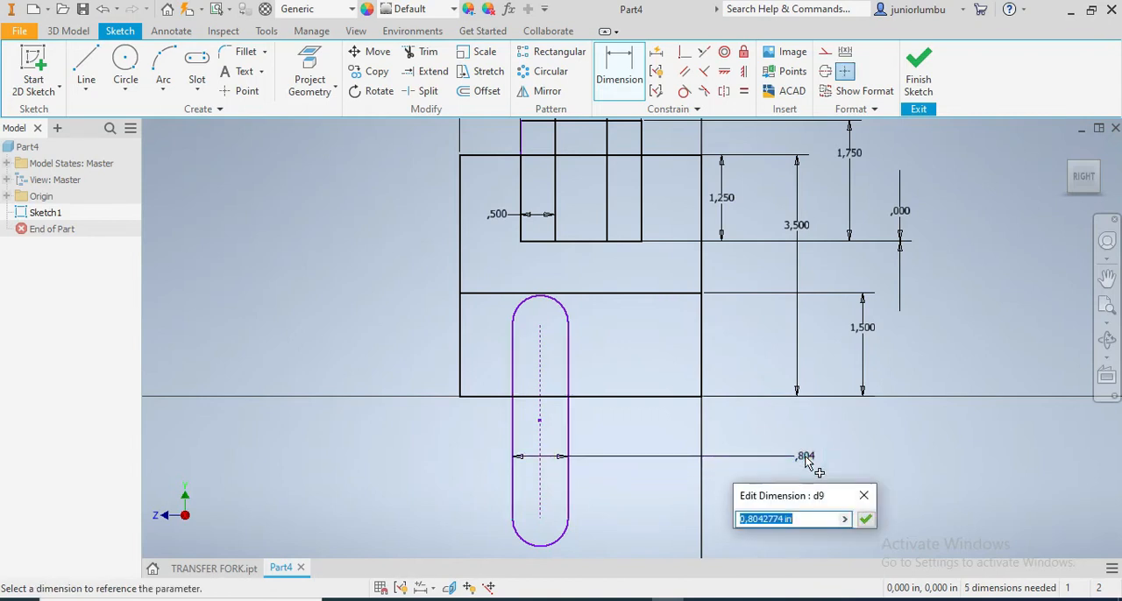
{"action": "key", "text": "Return"}
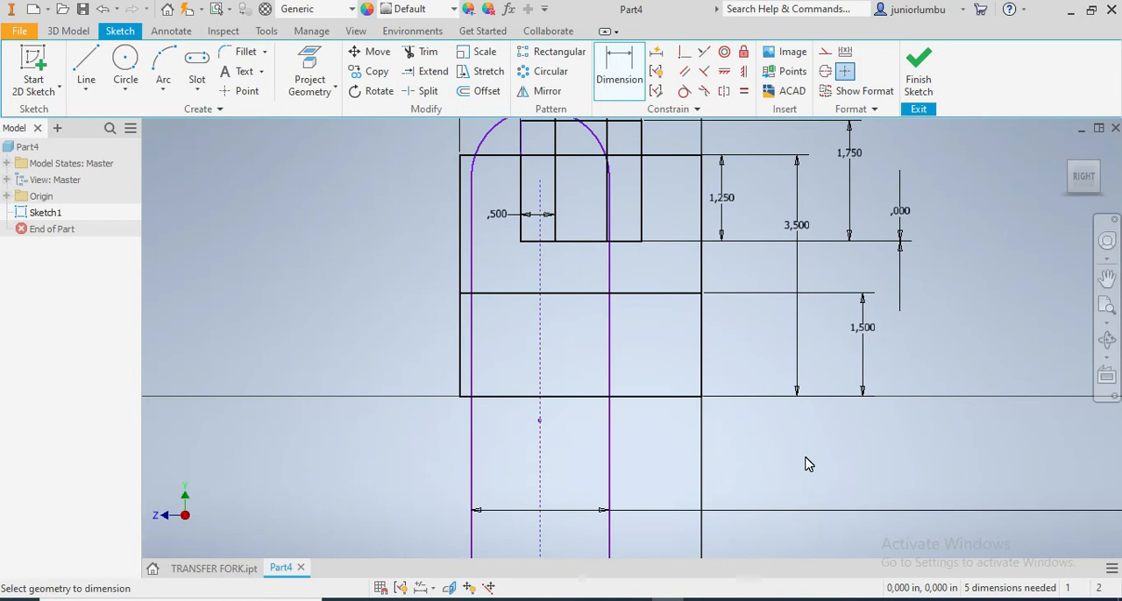
Set the distance from the slot's upper arc center to the square's bottom edge to 0.75 in
{"action": "scroll", "coordinate": [759, 419], "scroll_direction": "down", "scroll_amount": 5}
{"action": "scroll", "coordinate": [719, 400], "scroll_direction": "up", "scroll_amount": 6}
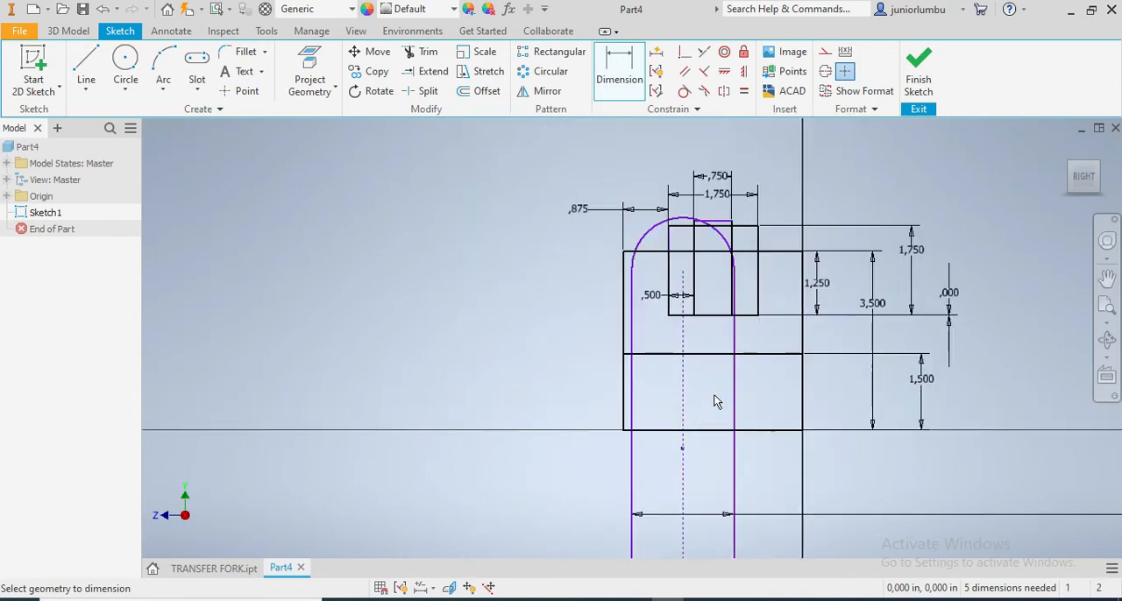
{"action": "scroll", "coordinate": [678, 295], "scroll_direction": "up", "scroll_amount": 3}
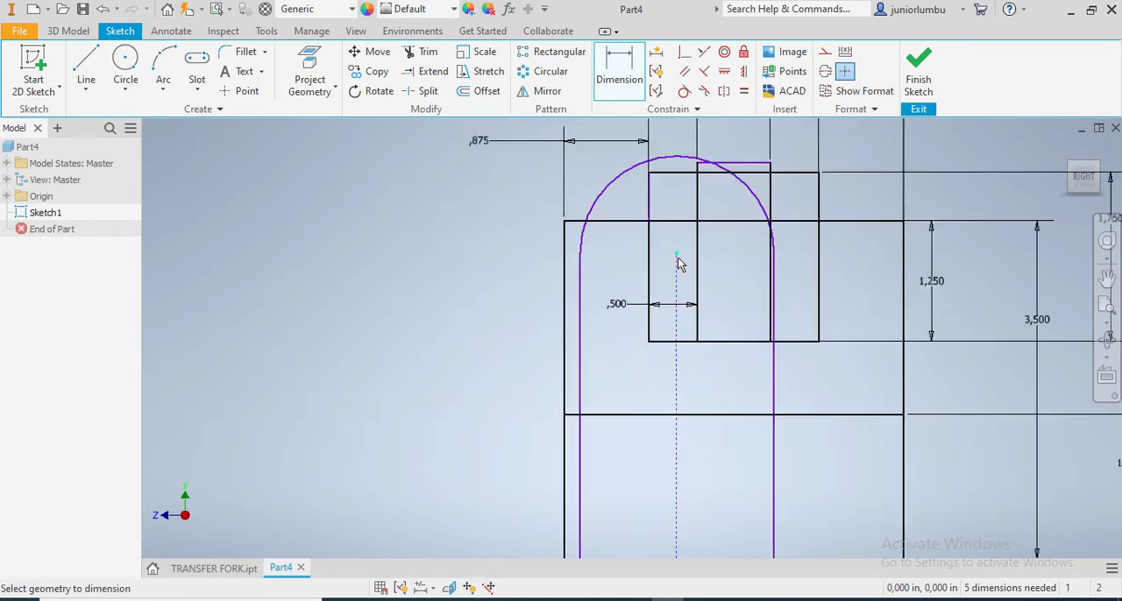
{"action": "scroll", "coordinate": [679, 261], "scroll_direction": "down", "scroll_amount": 6}
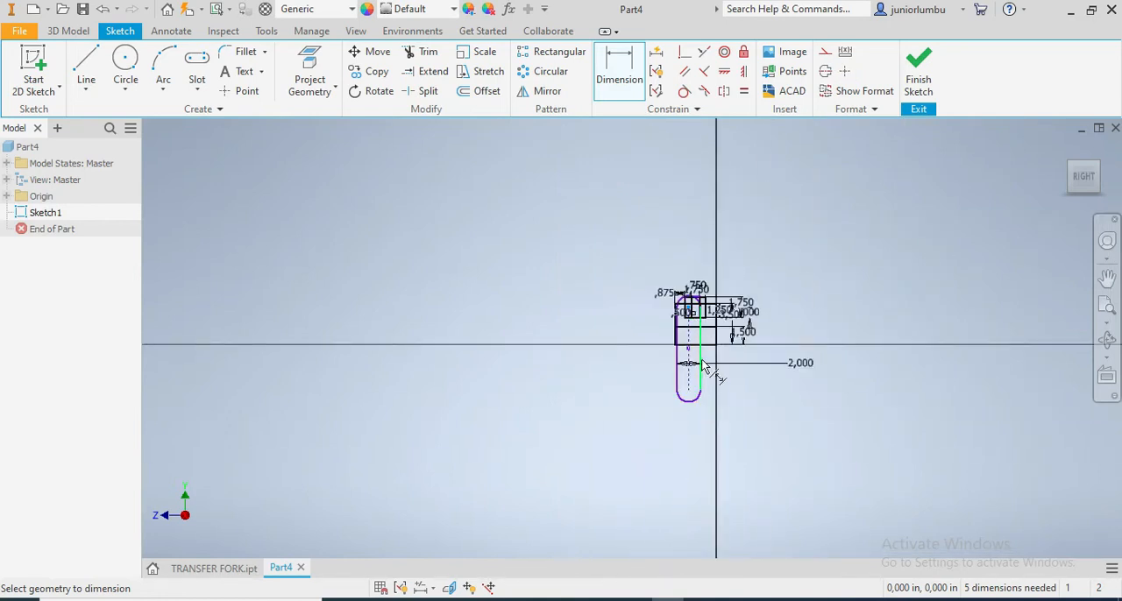
{"action": "scroll", "coordinate": [703, 365], "scroll_direction": "up", "scroll_amount": 4}
{"action": "left_click", "coordinate": [719, 305]}
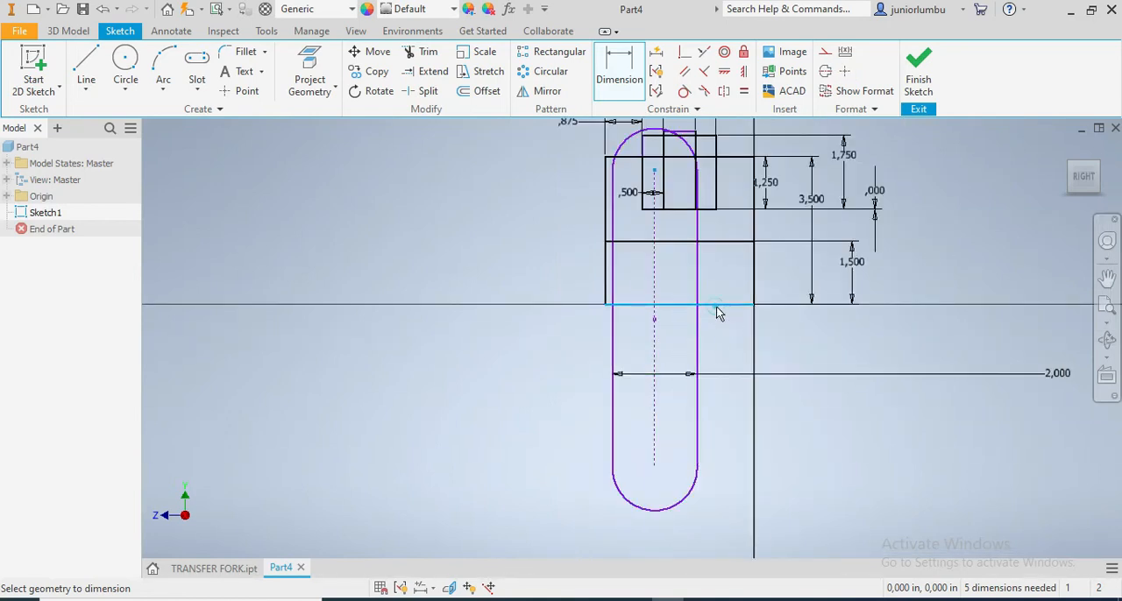
{"action": "left_click", "coordinate": [790, 354]}
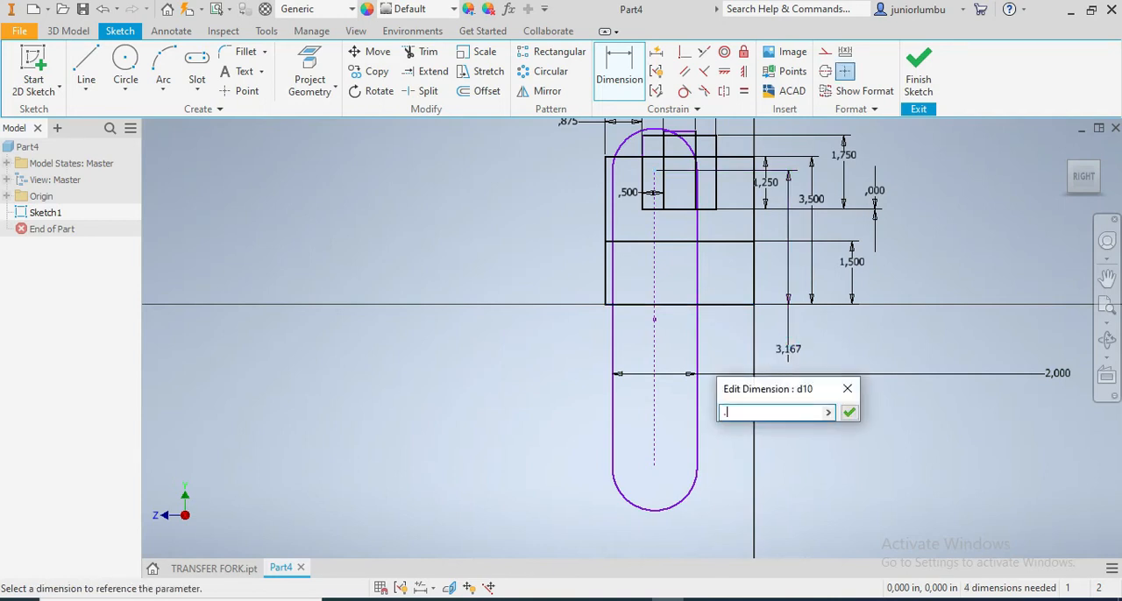
{"action": "key", "text": "Return"}
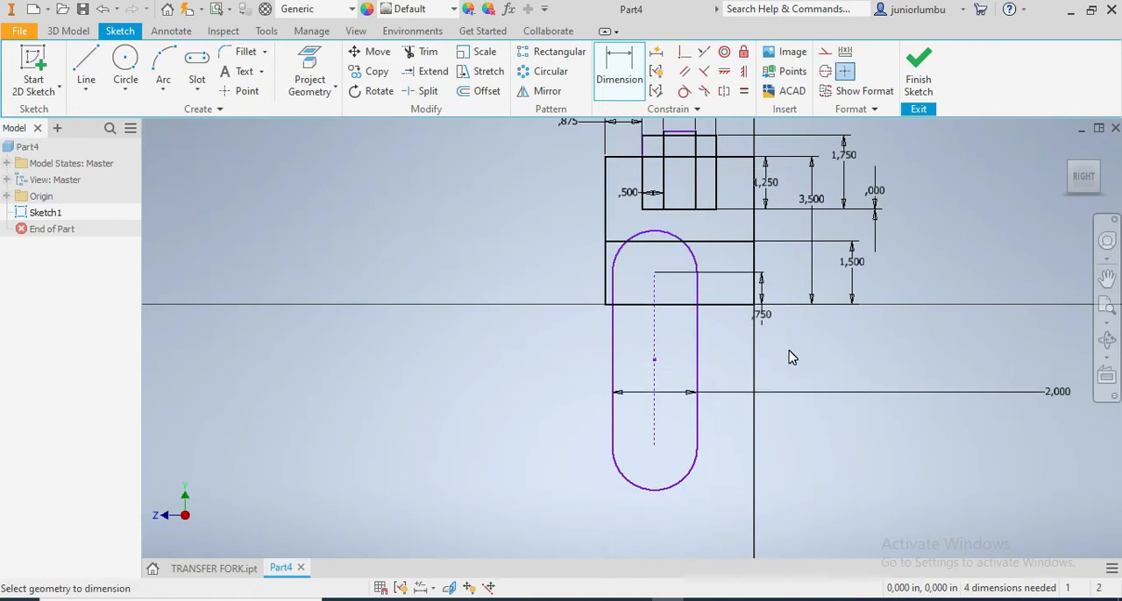
Center the slot by setting the horizontal distance from its midpoint to the square's right edge to 1.75 in
{"action": "scroll", "coordinate": [788, 235], "scroll_direction": "up", "scroll_amount": 2}
{"action": "scroll", "coordinate": [771, 254], "scroll_direction": "up", "scroll_amount": 3}
{"action": "scroll", "coordinate": [429, 368], "scroll_direction": "down", "scroll_amount": 3}
{"action": "scroll", "coordinate": [290, 428], "scroll_direction": "down", "scroll_amount": 2}
{"action": "scroll", "coordinate": [221, 465], "scroll_direction": "up", "scroll_amount": 3}
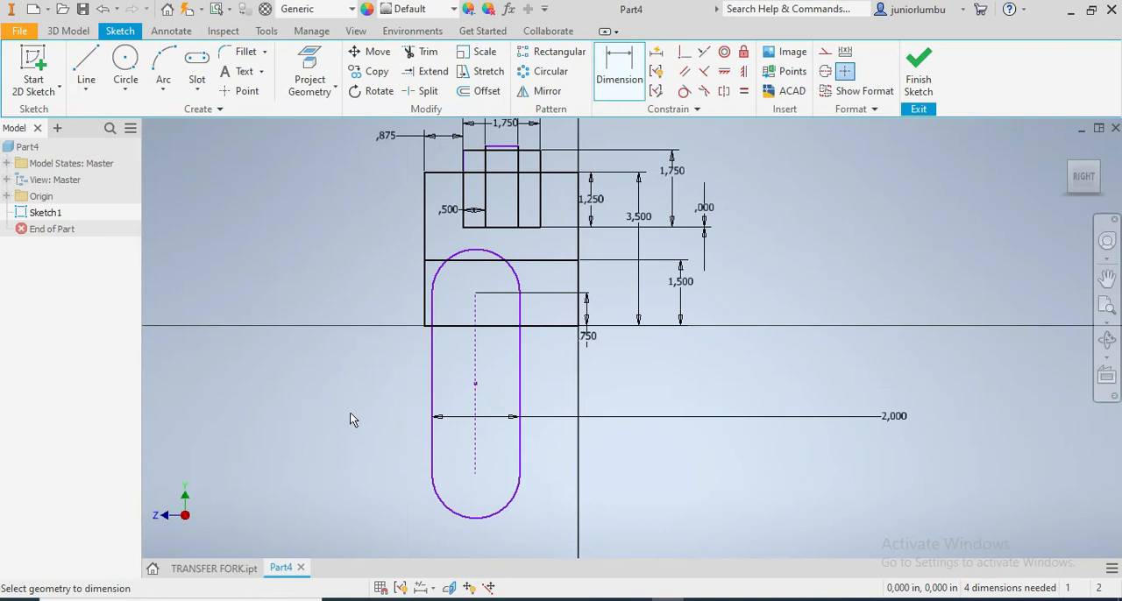
{"action": "left_click", "coordinate": [475, 384]}
{"action": "left_click", "coordinate": [577, 318]}
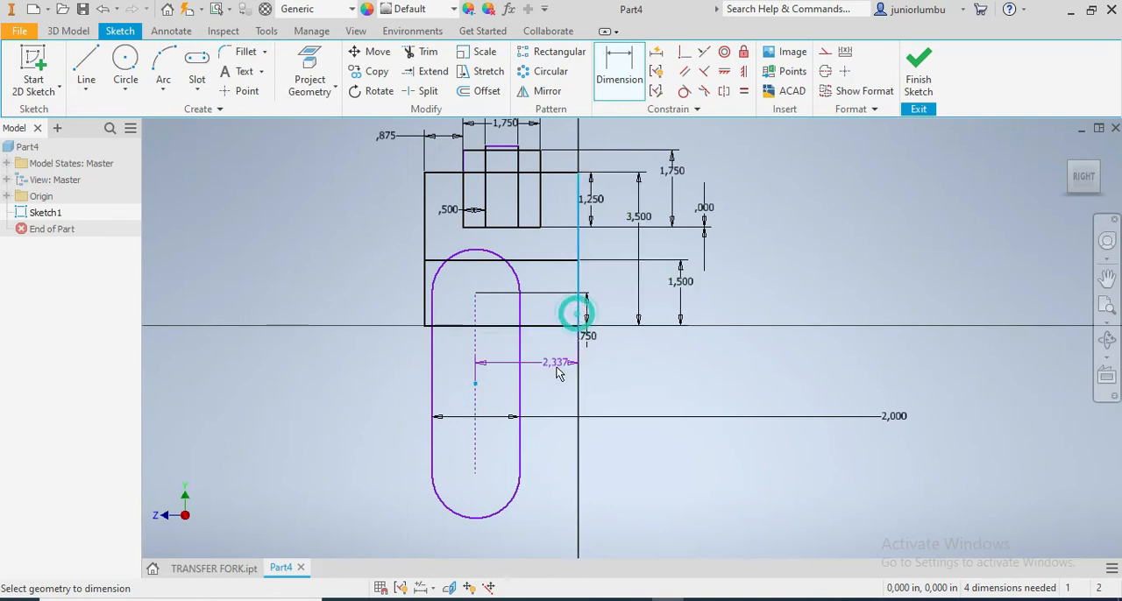
{"action": "left_click", "coordinate": [560, 384]}
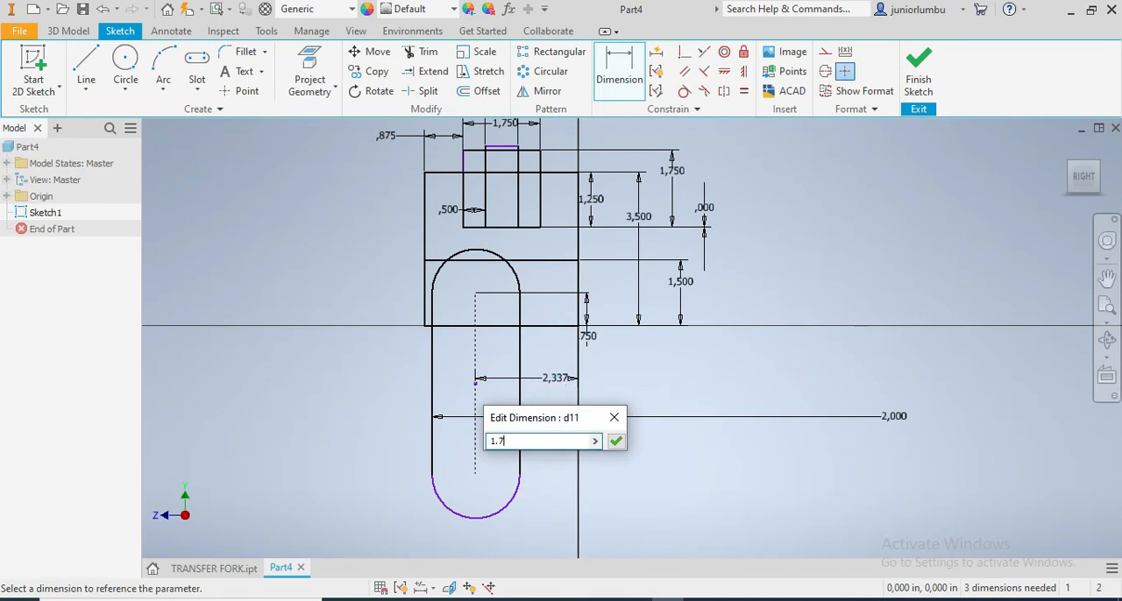
{"action": "key", "text": "Return"}
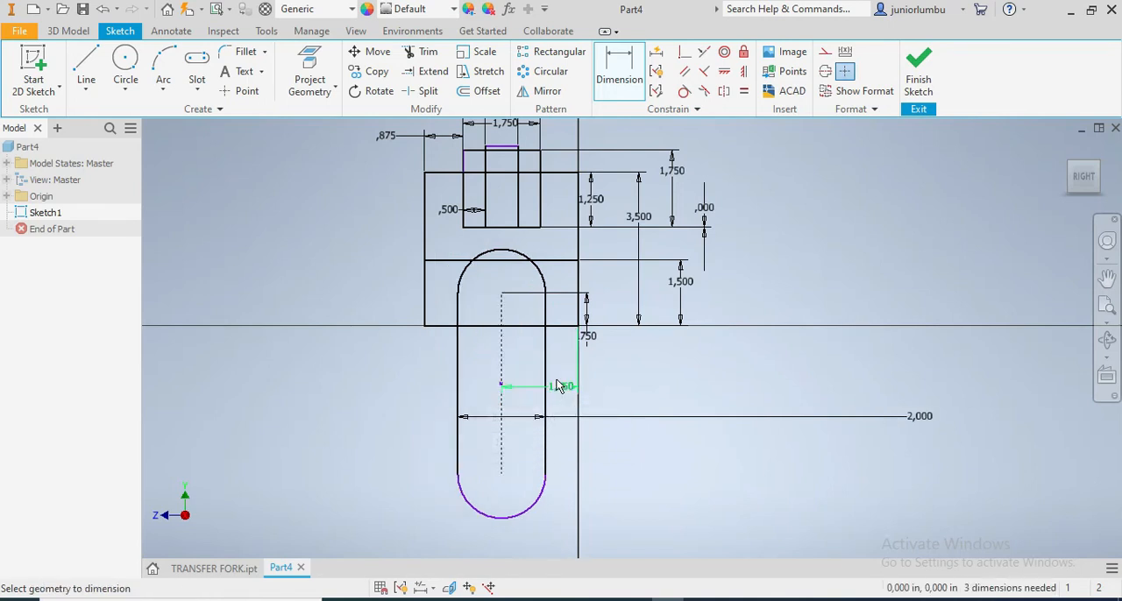
Check the TRANSFER FORK model and draw slanted lines joining both ends of the 1.5 in high line to the upper rectangle's bottom corners
{"action": "scroll", "coordinate": [543, 343], "scroll_direction": "down", "scroll_amount": 2}
{"action": "scroll", "coordinate": [543, 263], "scroll_direction": "up", "scroll_amount": 2}
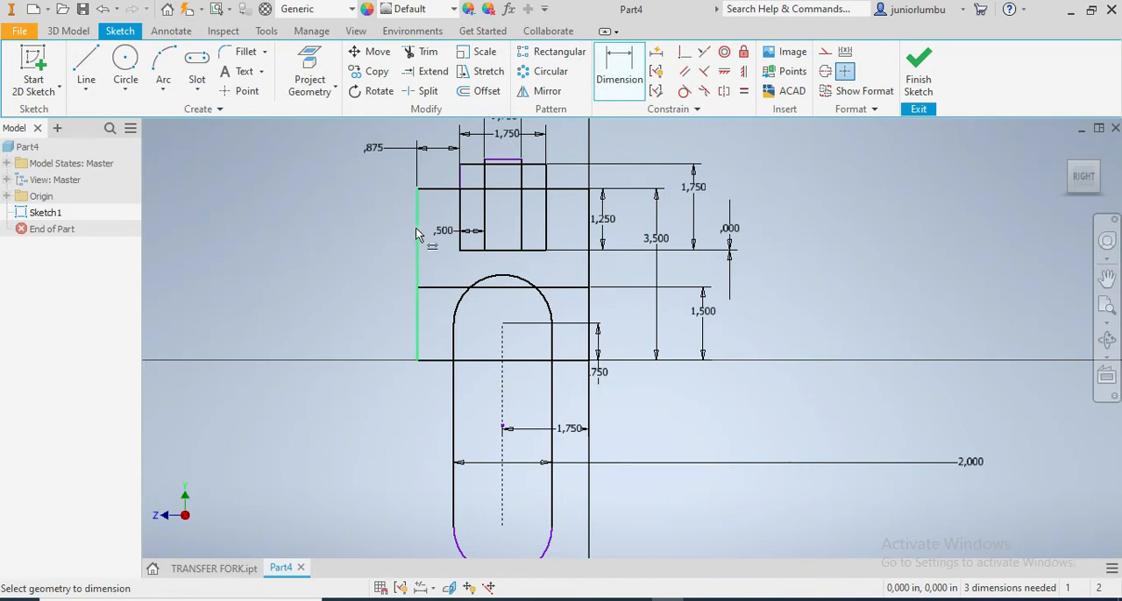
{"action": "left_click", "coordinate": [83, 74]}
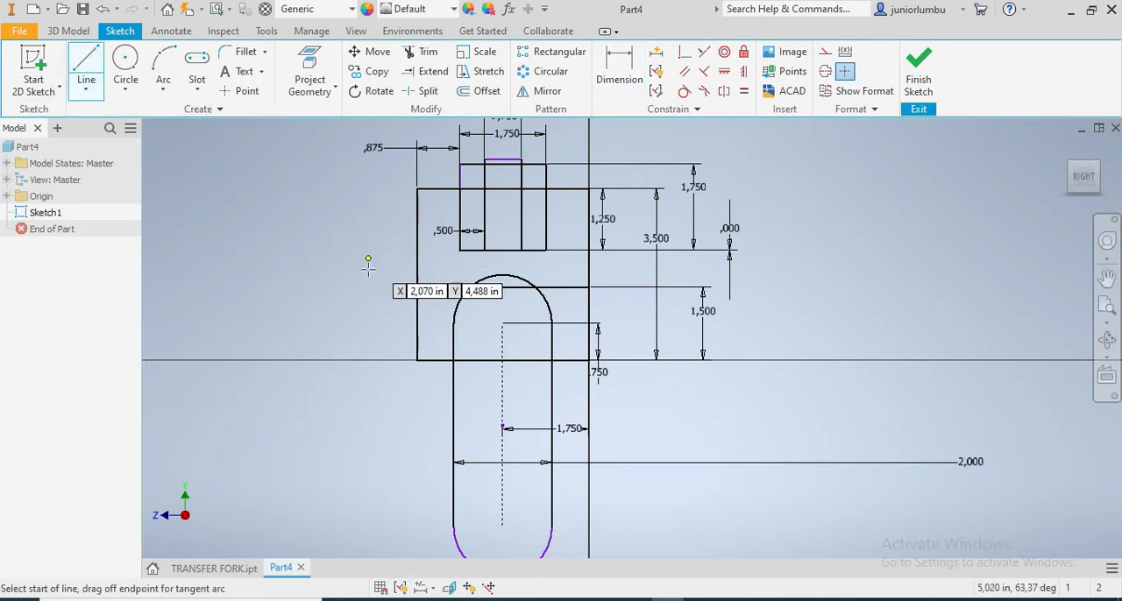
{"action": "scroll", "coordinate": [405, 275], "scroll_direction": "up", "scroll_amount": 2}
{"action": "left_click", "coordinate": [207, 569]}
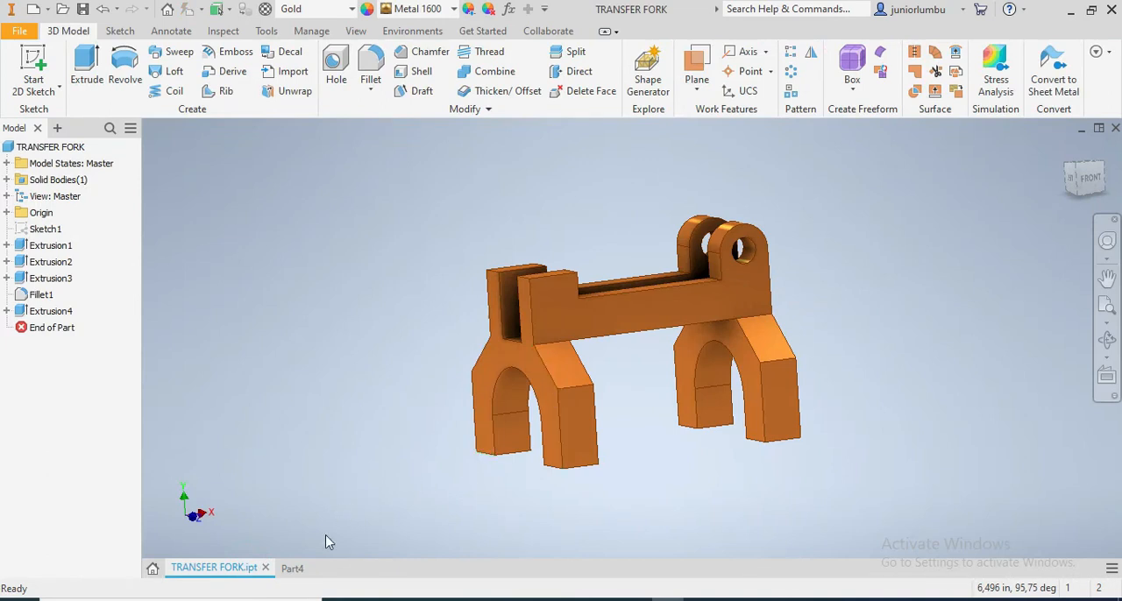
{"action": "left_click", "coordinate": [292, 568]}
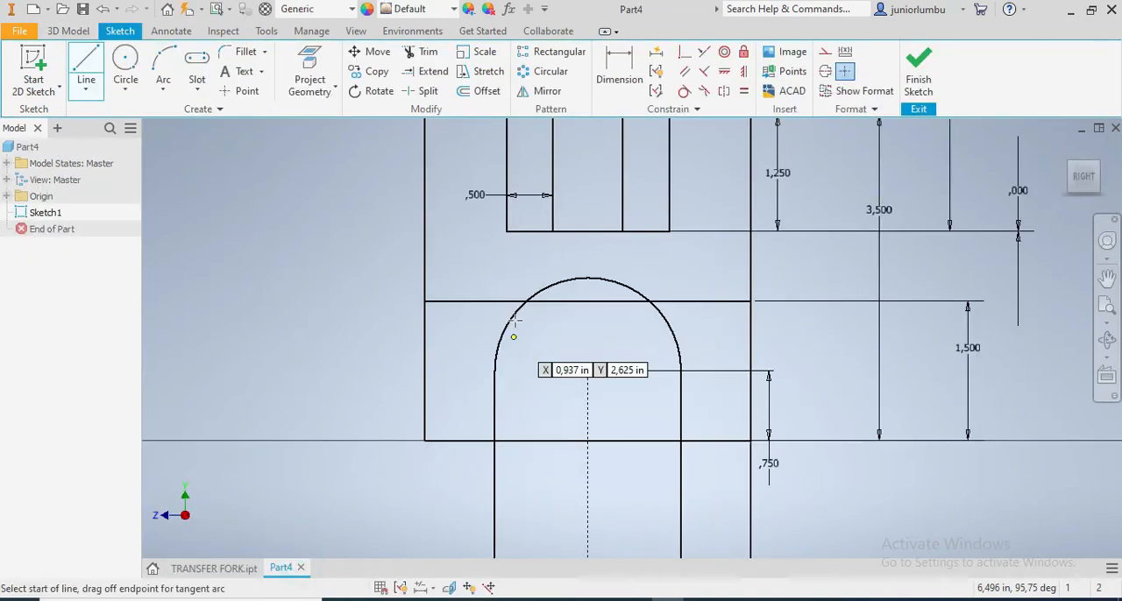
{"action": "left_click", "coordinate": [424, 301]}
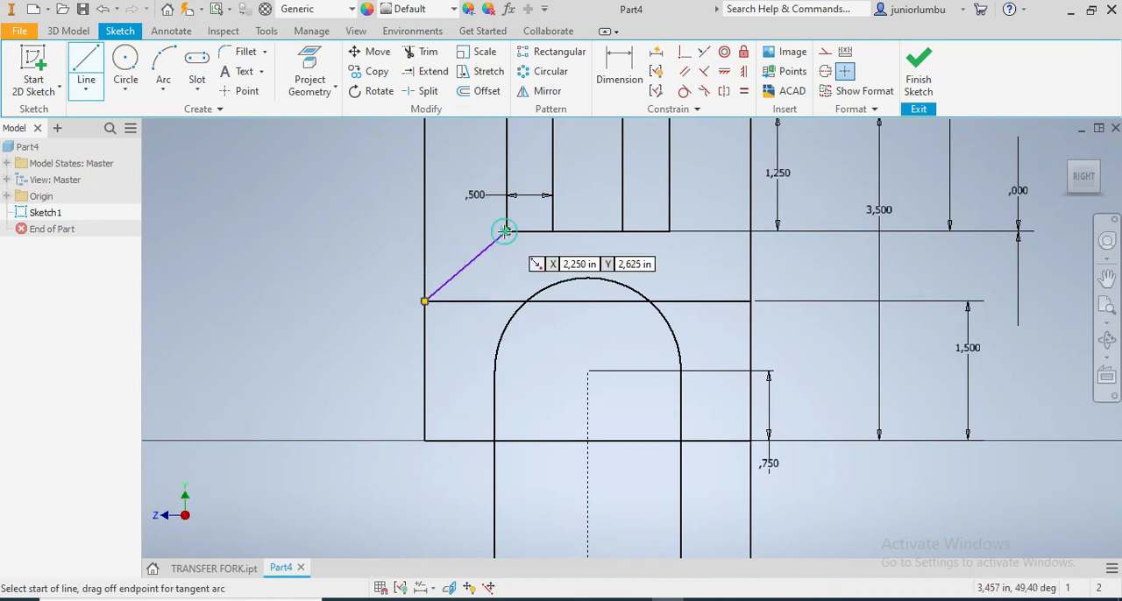
{"action": "left_click", "coordinate": [669, 232]}
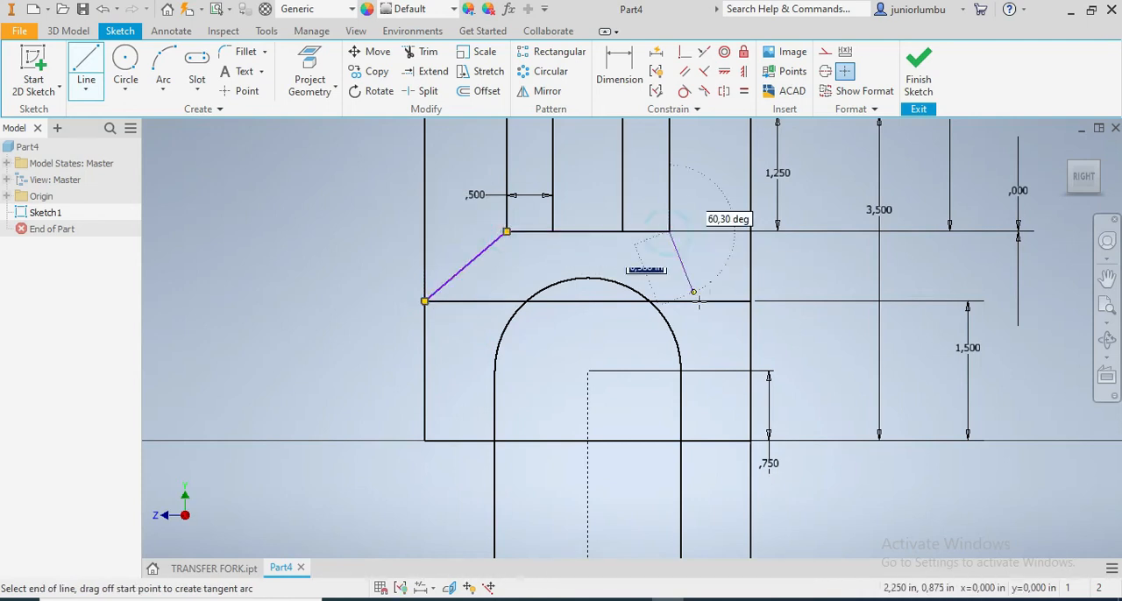
{"action": "double_click", "coordinate": [751, 301]}
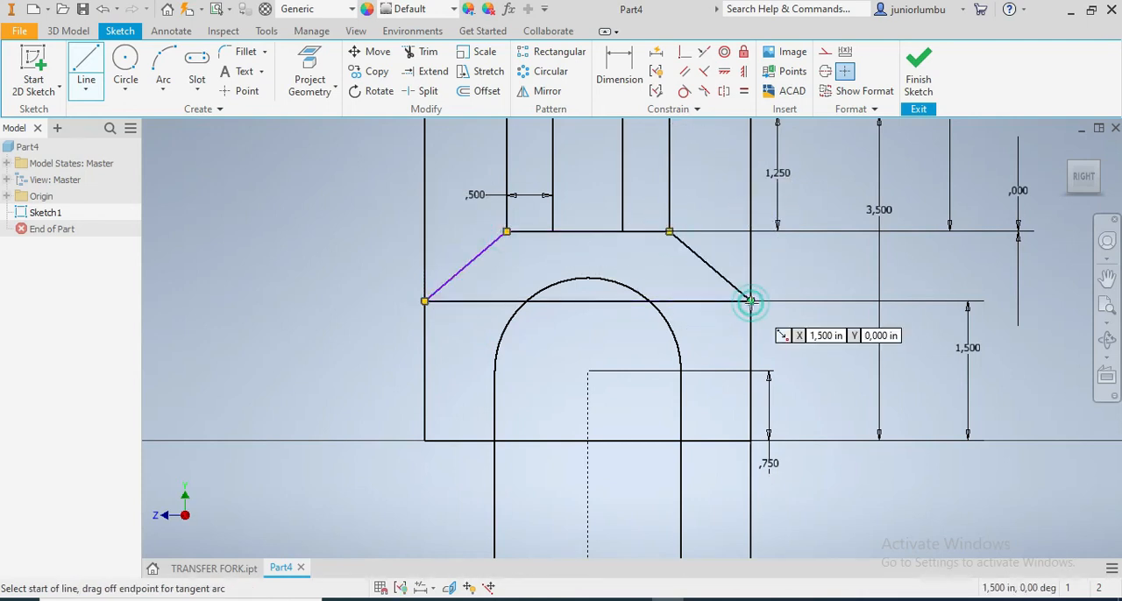
Check the TRANSFER FORK model and draw a two-point rectangle about 0.8 in high across the lower portion of the 1.75 in wide rectangle
{"action": "scroll", "coordinate": [751, 300], "scroll_direction": "down", "scroll_amount": 3}
{"action": "scroll", "coordinate": [762, 272], "scroll_direction": "up", "scroll_amount": 2}
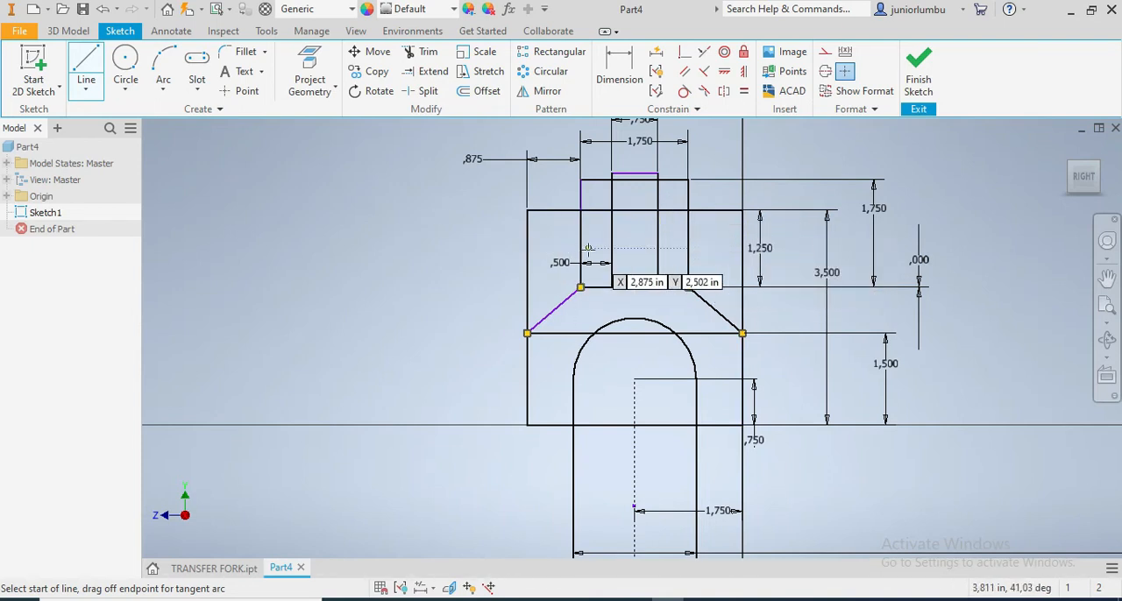
{"action": "left_click", "coordinate": [230, 569]}
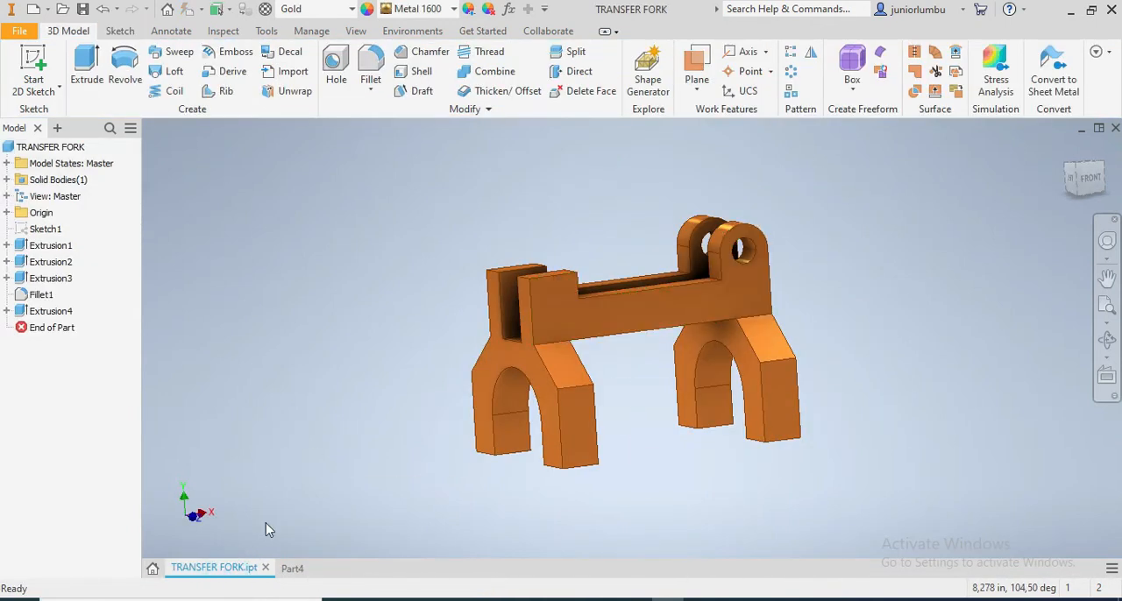
{"action": "left_click", "coordinate": [296, 570]}
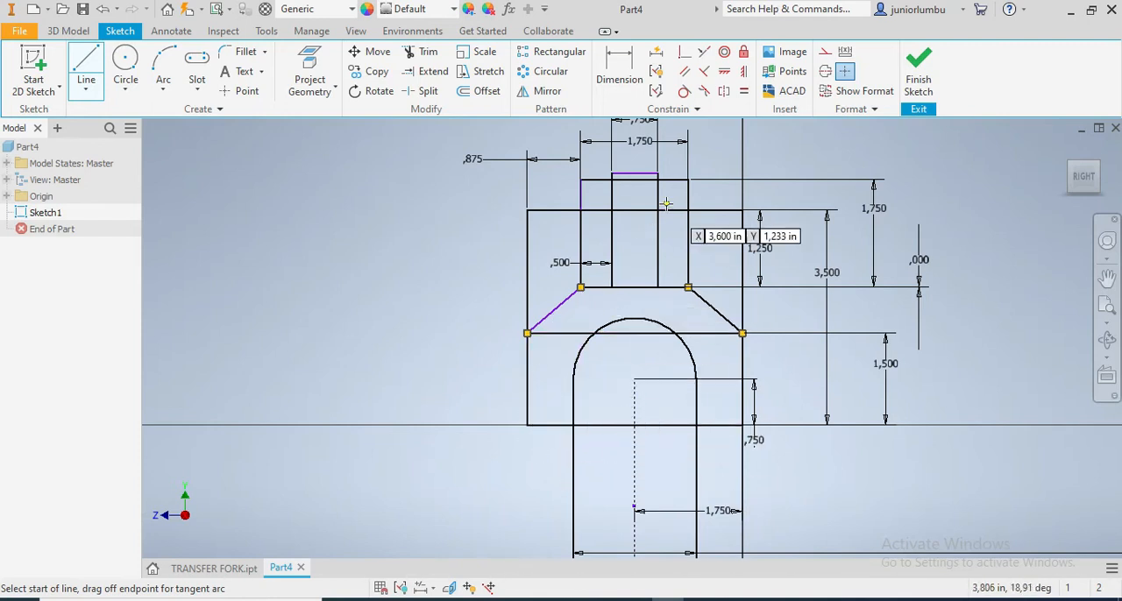
{"action": "scroll", "coordinate": [658, 191], "scroll_direction": "up", "scroll_amount": 3}
{"action": "left_click", "coordinate": [615, 70]}
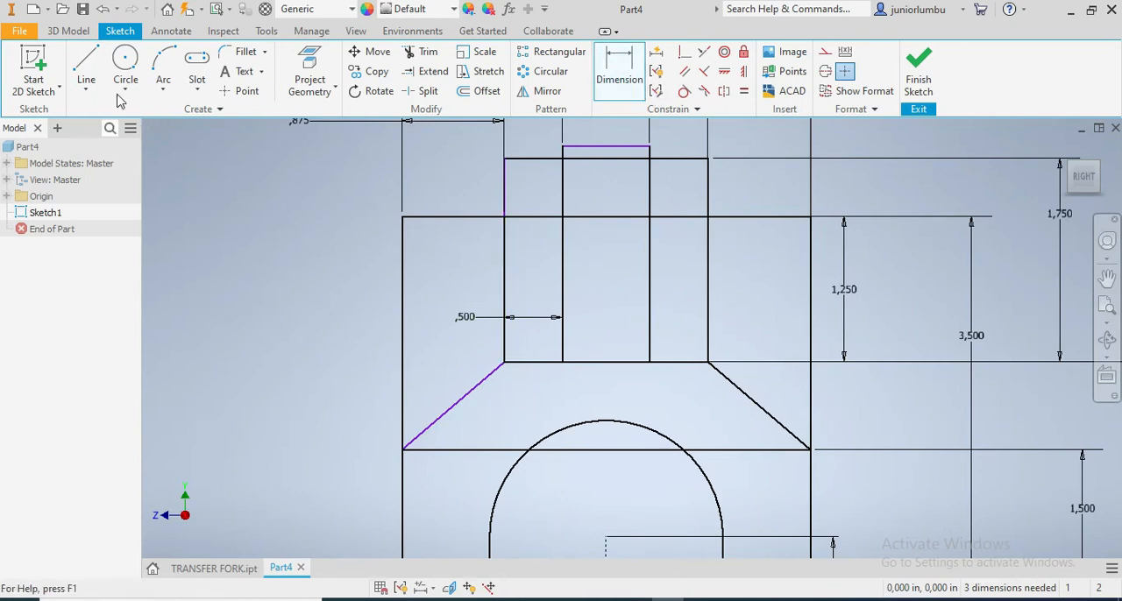
{"action": "left_click", "coordinate": [197, 92]}
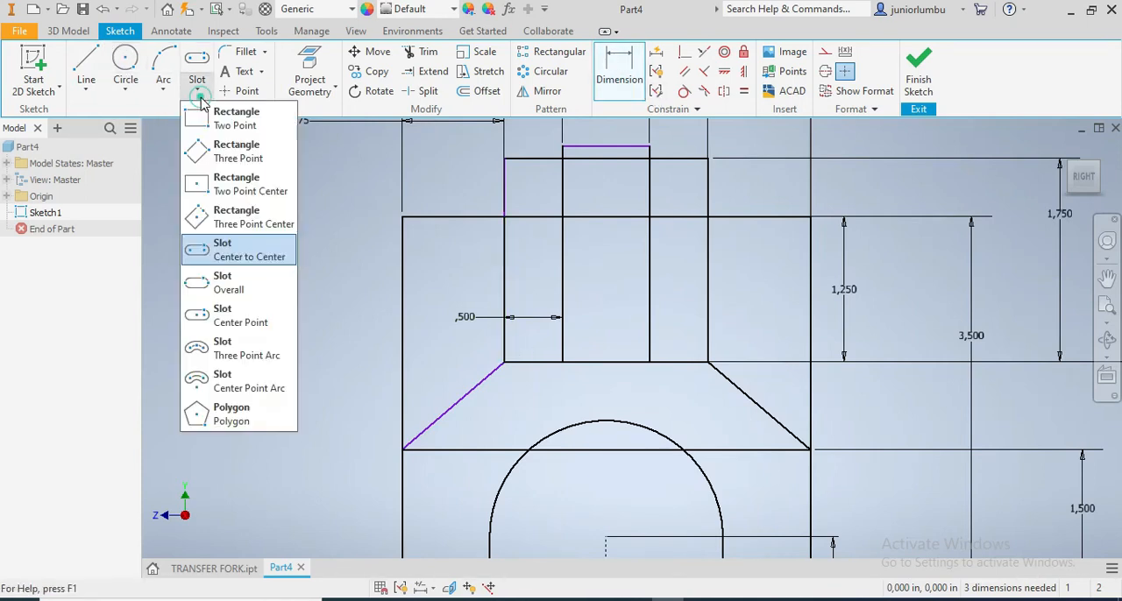
{"action": "left_click", "coordinate": [225, 113]}
{"action": "scroll", "coordinate": [508, 360], "scroll_direction": "up", "scroll_amount": 2}
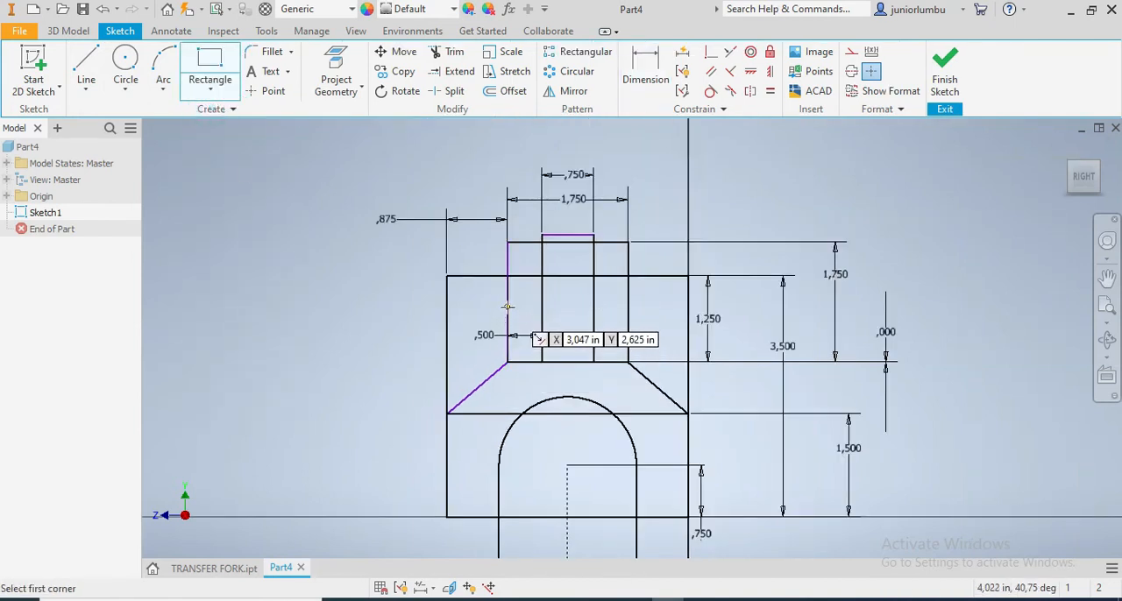
{"action": "left_click", "coordinate": [507, 307]}
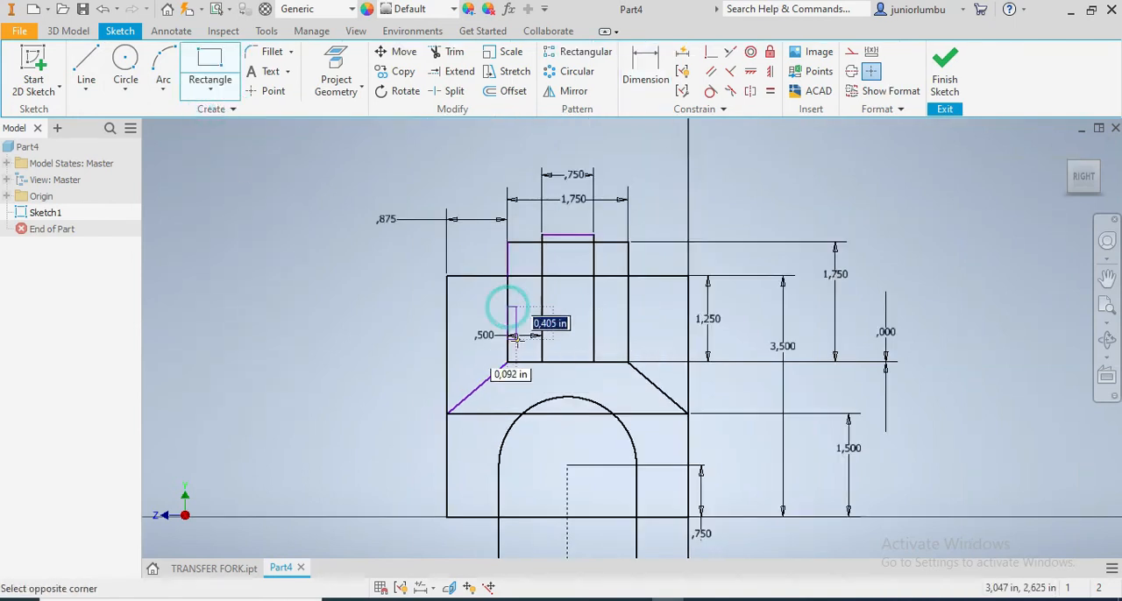
{"action": "left_click", "coordinate": [627, 362]}
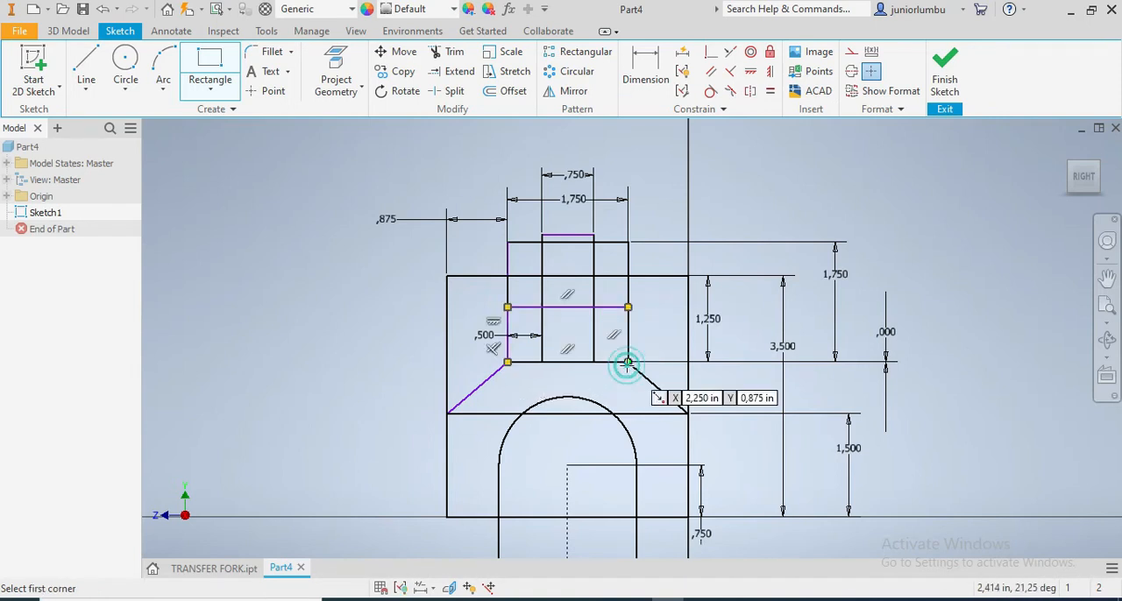
Dimension the new rectangle's height and set it to 0.75 in
{"action": "left_click", "coordinate": [646, 70]}
{"action": "left_click", "coordinate": [603, 308]}
{"action": "left_click", "coordinate": [616, 362]}
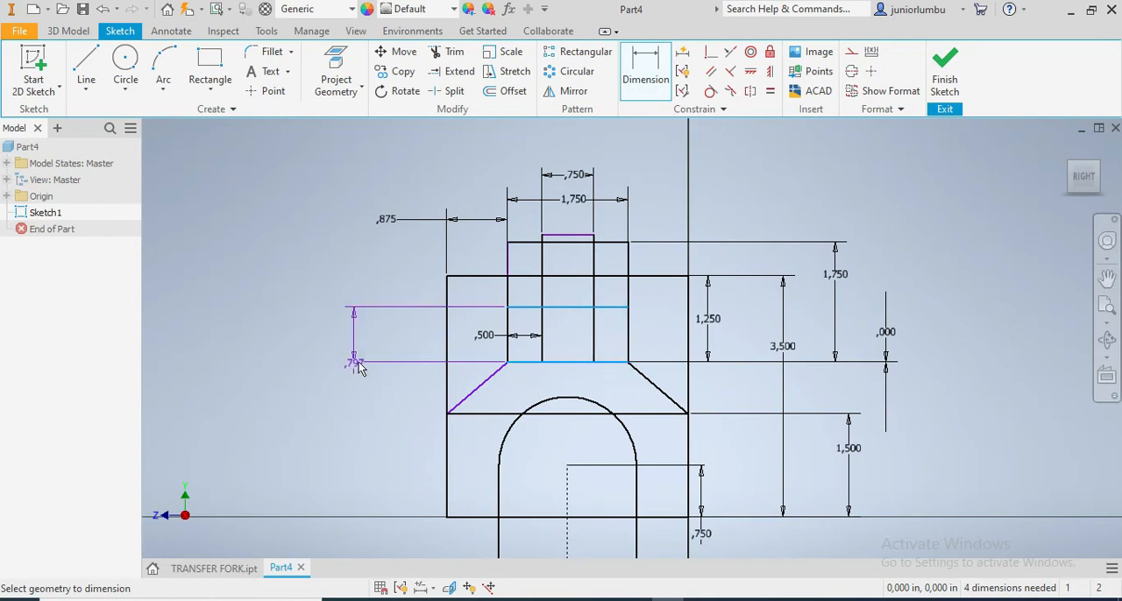
{"action": "left_click", "coordinate": [349, 348]}
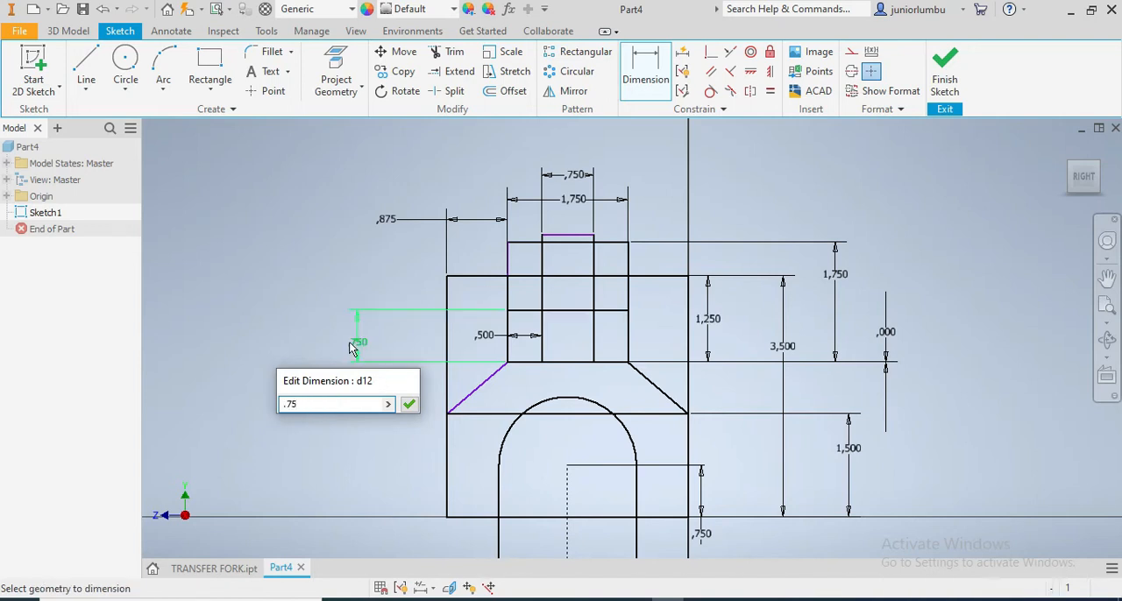
{"action": "key", "text": "Return"}
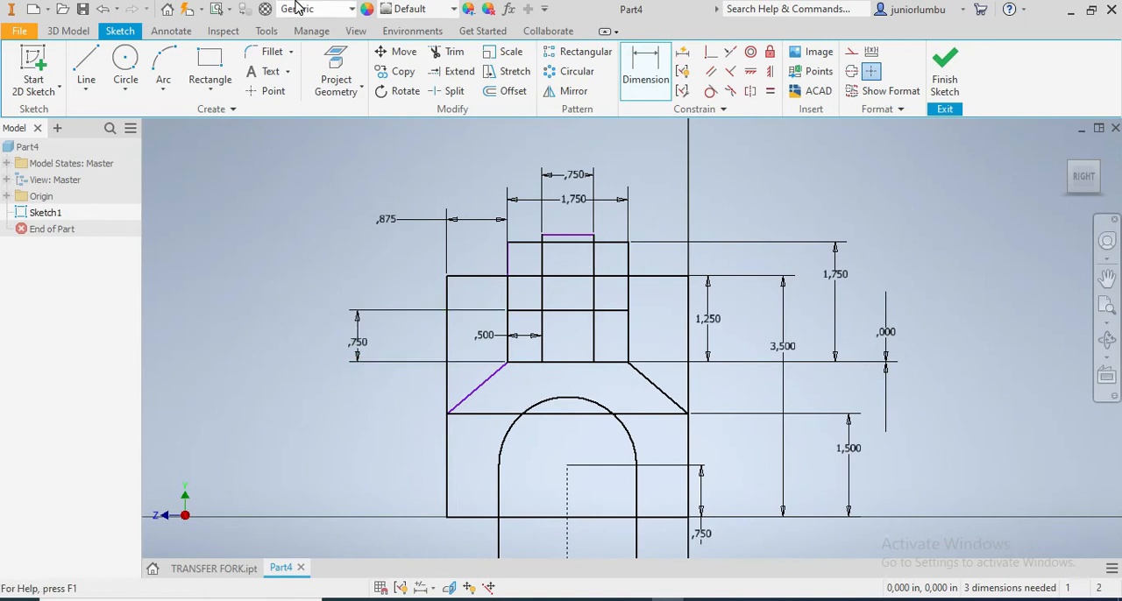
Trim away the slot's straight sides and lower arc below the square's bottom edge
{"action": "left_click", "coordinate": [451, 51]}
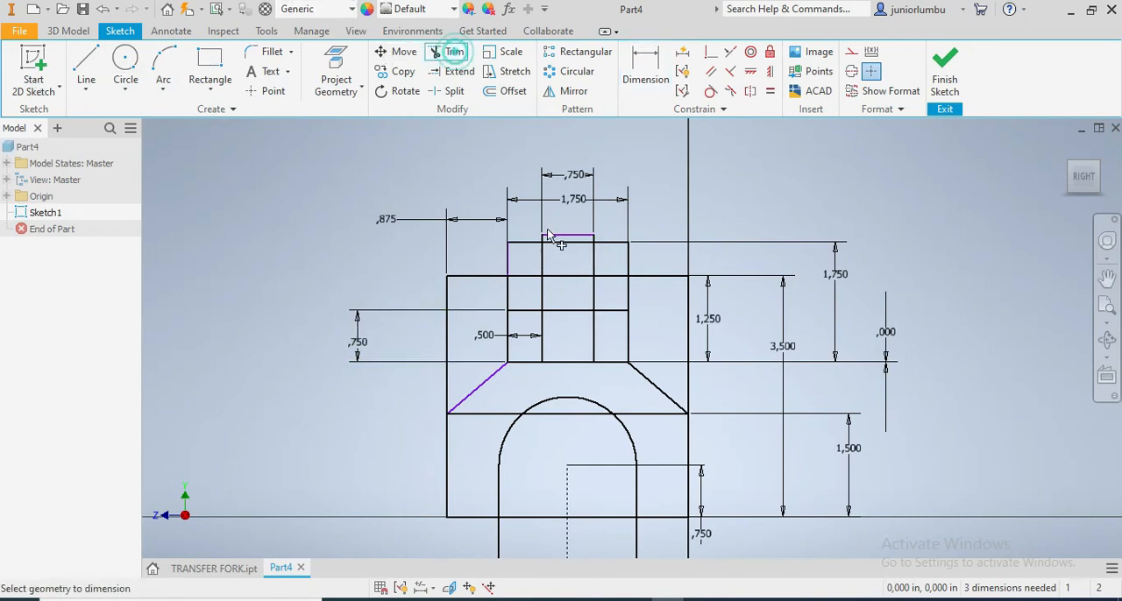
{"action": "scroll", "coordinate": [575, 370], "scroll_direction": "down", "scroll_amount": 5}
{"action": "scroll", "coordinate": [561, 447], "scroll_direction": "up", "scroll_amount": 5}
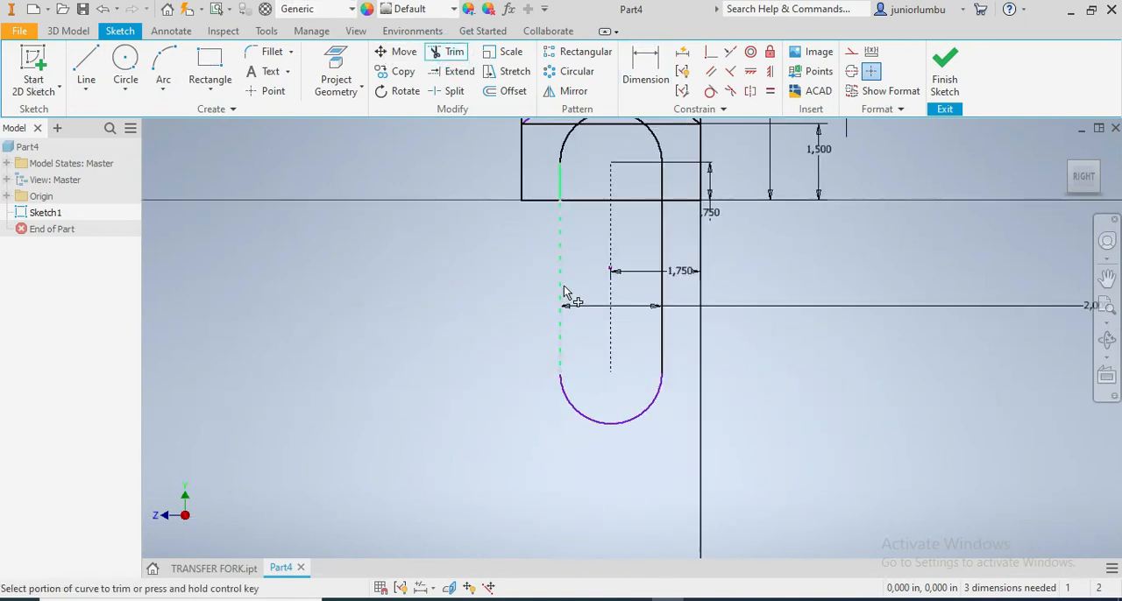
{"action": "left_click", "coordinate": [565, 279]}
{"action": "left_click", "coordinate": [608, 416]}
{"action": "left_click", "coordinate": [662, 338]}
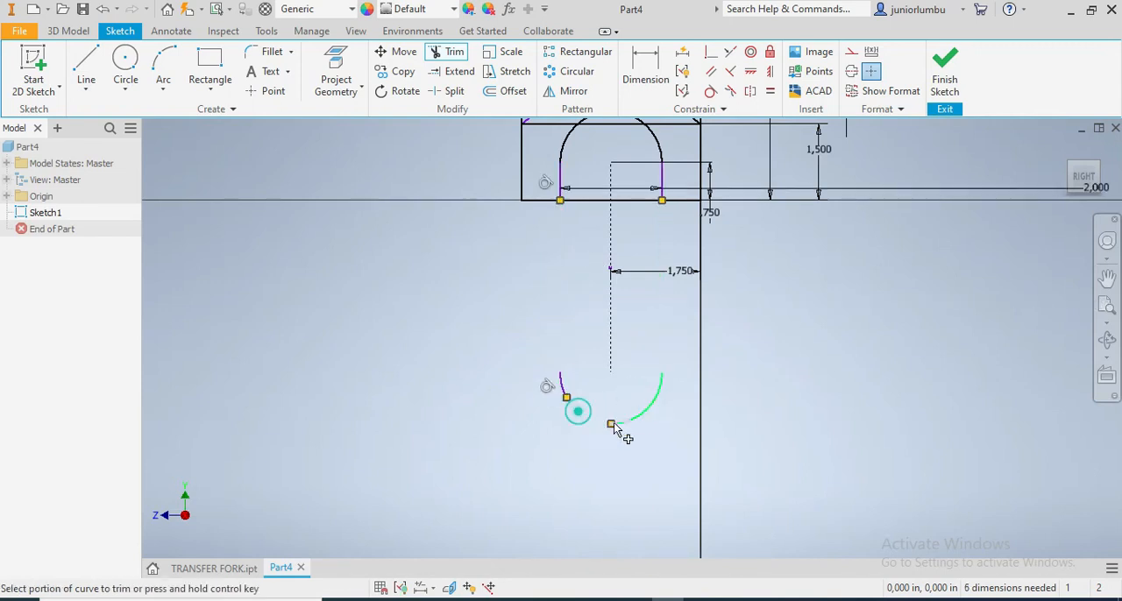
{"action": "left_click", "coordinate": [659, 391]}
{"action": "left_click", "coordinate": [562, 383]}
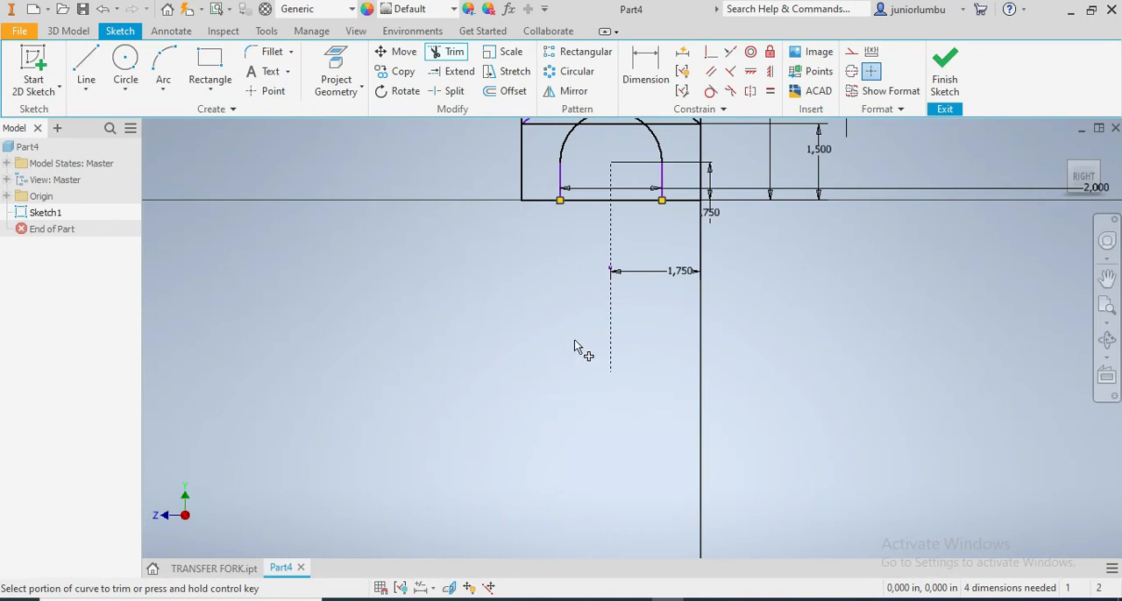
Trim the square's bottom edge between the slot's two sides to open the arch
{"action": "scroll", "coordinate": [583, 347], "scroll_direction": "down", "scroll_amount": 4}
{"action": "scroll", "coordinate": [590, 261], "scroll_direction": "up", "scroll_amount": 5}
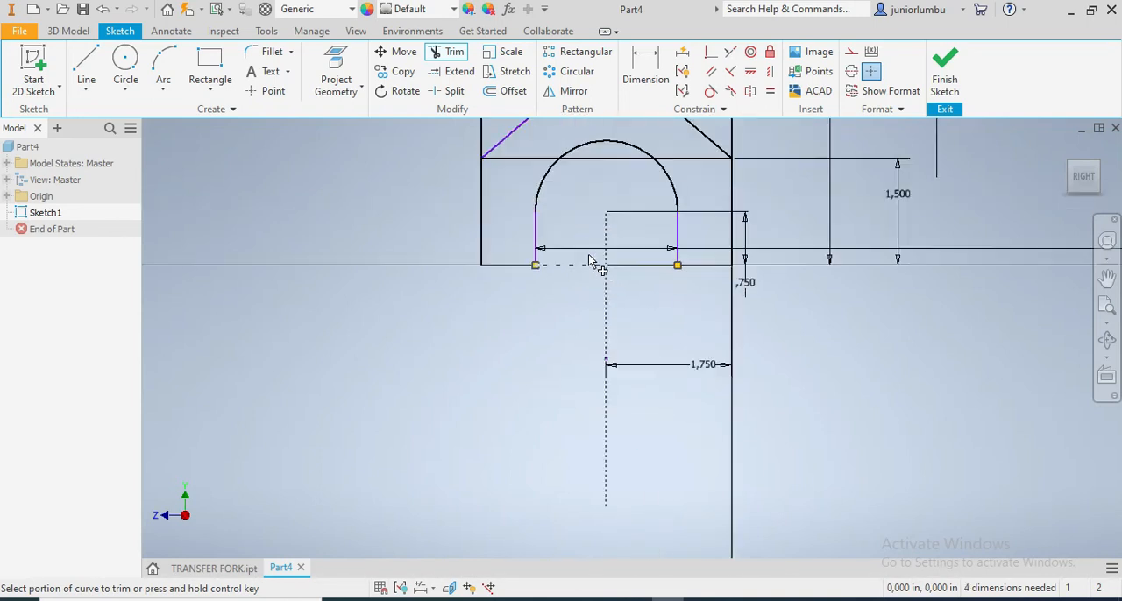
{"action": "left_click", "coordinate": [567, 290]}
{"action": "scroll", "coordinate": [580, 308], "scroll_direction": "down", "scroll_amount": 3}
{"action": "left_click", "coordinate": [626, 303]}
{"action": "scroll", "coordinate": [546, 304], "scroll_direction": "up", "scroll_amount": 3}
{"action": "left_click", "coordinate": [547, 307]}
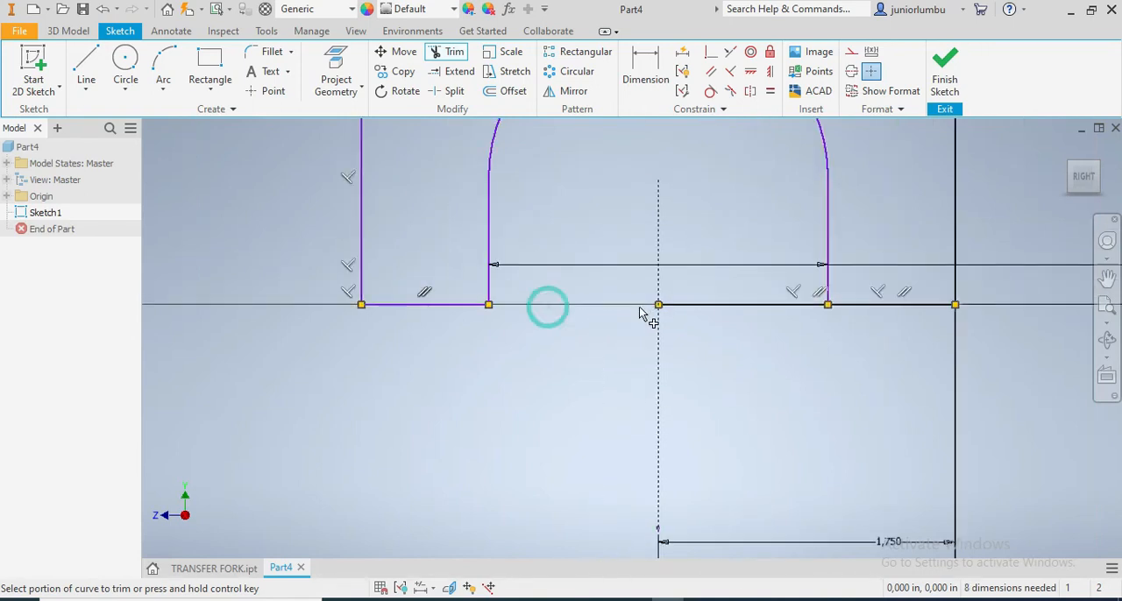
{"action": "left_click", "coordinate": [669, 303]}
Trim the square's left and right vertical sides above the lower ends of the slanted shoulder lines
{"action": "scroll", "coordinate": [624, 263], "scroll_direction": "down", "scroll_amount": 3}
{"action": "scroll", "coordinate": [632, 227], "scroll_direction": "up", "scroll_amount": 5}
{"action": "left_click", "coordinate": [499, 282]}
{"action": "scroll", "coordinate": [473, 280], "scroll_direction": "down", "scroll_amount": 4}
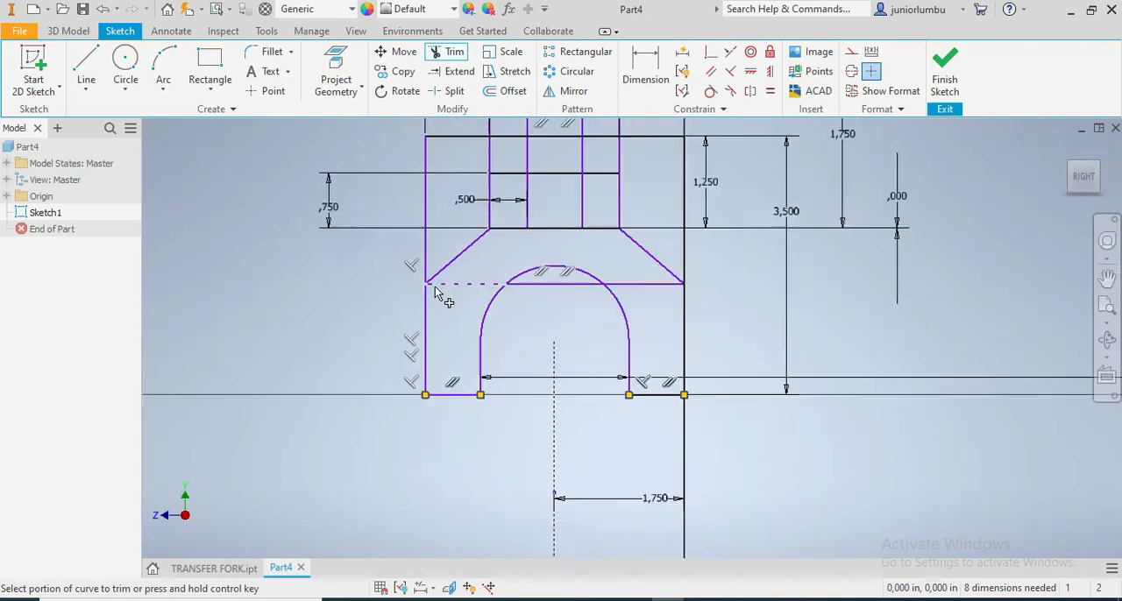
{"action": "left_click", "coordinate": [430, 245]}
{"action": "scroll", "coordinate": [430, 239], "scroll_direction": "up", "scroll_amount": 5}
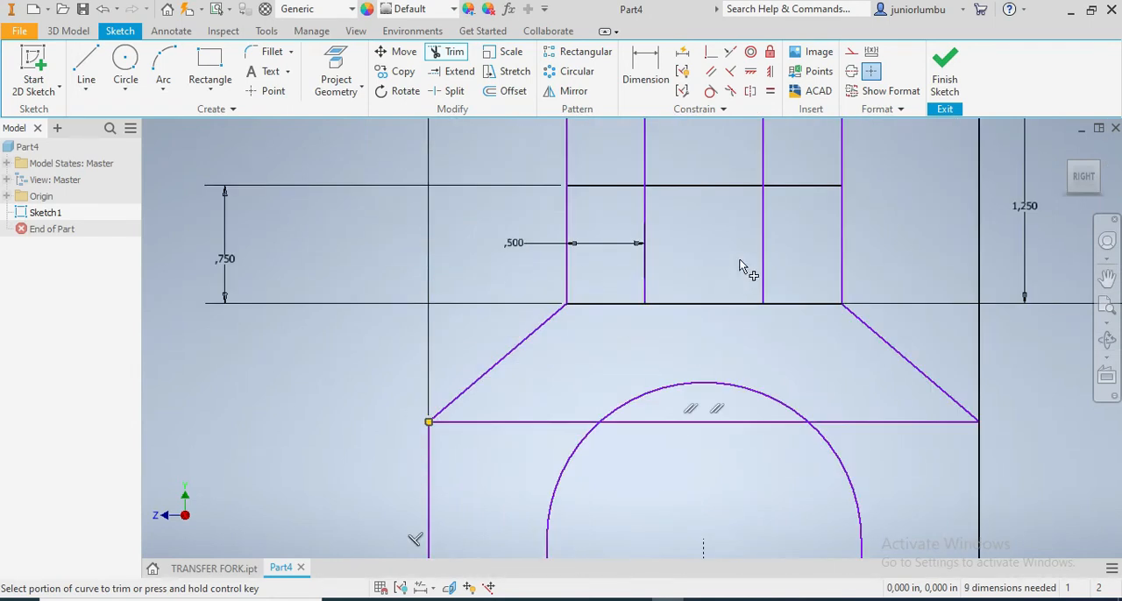
{"action": "scroll", "coordinate": [834, 254], "scroll_direction": "down", "scroll_amount": 3}
{"action": "left_click", "coordinate": [930, 226]}
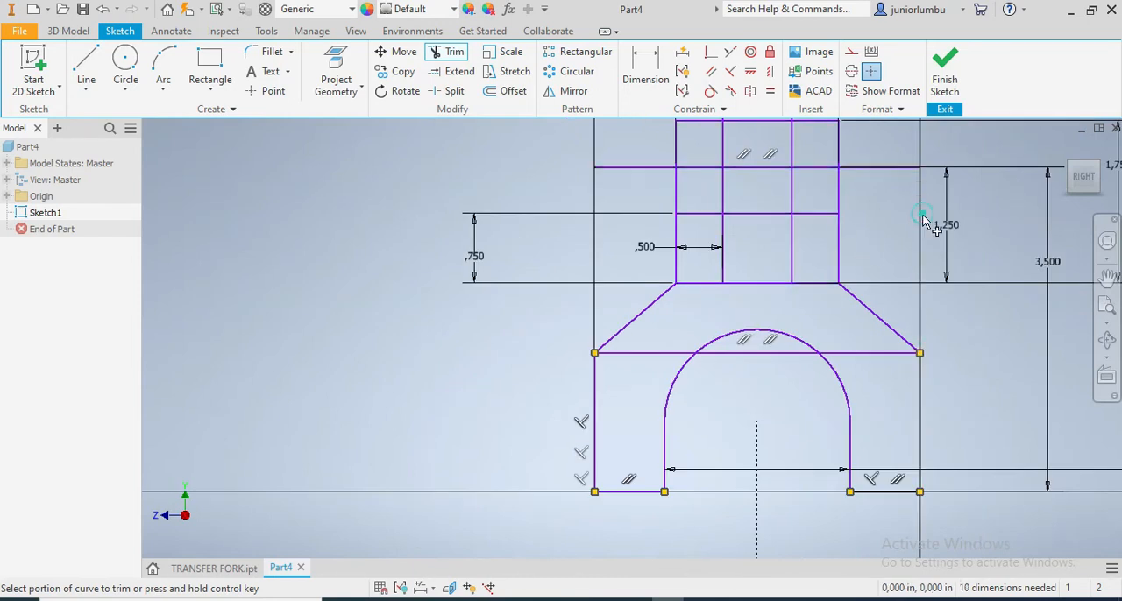
Trim away the whole horizontal line joining the lower ends of the slanted shoulders, including its segments within the arch
{"action": "scroll", "coordinate": [898, 252], "scroll_direction": "down", "scroll_amount": 5}
{"action": "scroll", "coordinate": [898, 252], "scroll_direction": "up", "scroll_amount": 5}
{"action": "scroll", "coordinate": [852, 501], "scroll_direction": "up", "scroll_amount": 3}
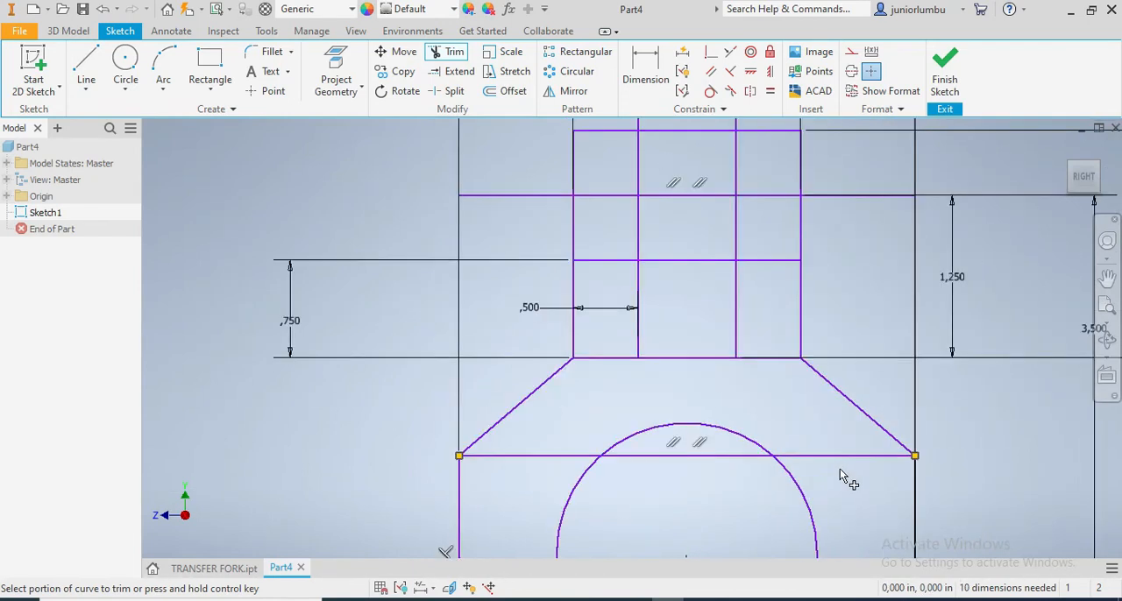
{"action": "left_click", "coordinate": [835, 455]}
{"action": "left_click", "coordinate": [514, 456]}
{"action": "left_click", "coordinate": [657, 456]}
{"action": "left_click", "coordinate": [702, 456]}
{"action": "left_click", "coordinate": [621, 456]}
{"action": "left_click", "coordinate": [747, 451]}
Trim the middle segment of the 0.75 in rectangle's top edge between the prongs, and the left overhang of the square's top edge
{"action": "scroll", "coordinate": [712, 493], "scroll_direction": "down", "scroll_amount": 5}
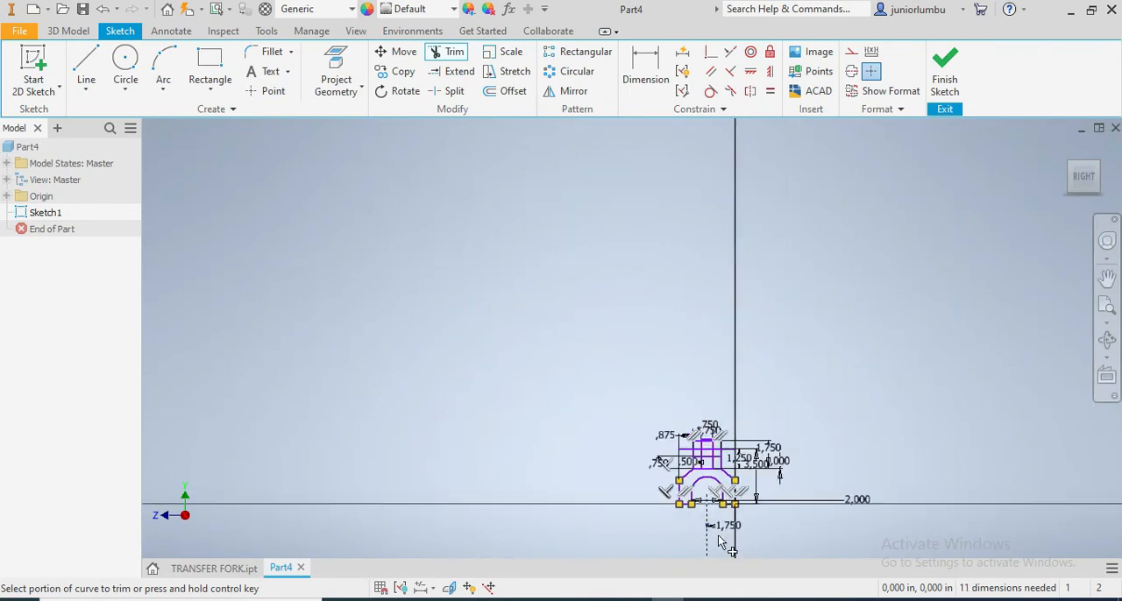
{"action": "scroll", "coordinate": [727, 526], "scroll_direction": "up", "scroll_amount": 3}
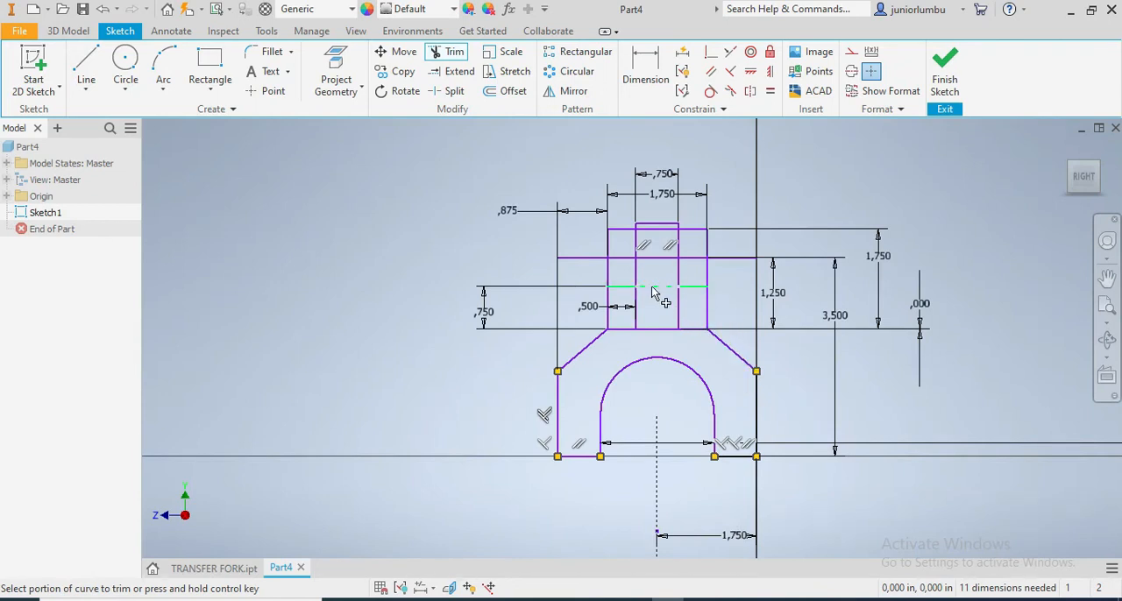
{"action": "left_click", "coordinate": [652, 288]}
{"action": "scroll", "coordinate": [662, 246], "scroll_direction": "up", "scroll_amount": 3}
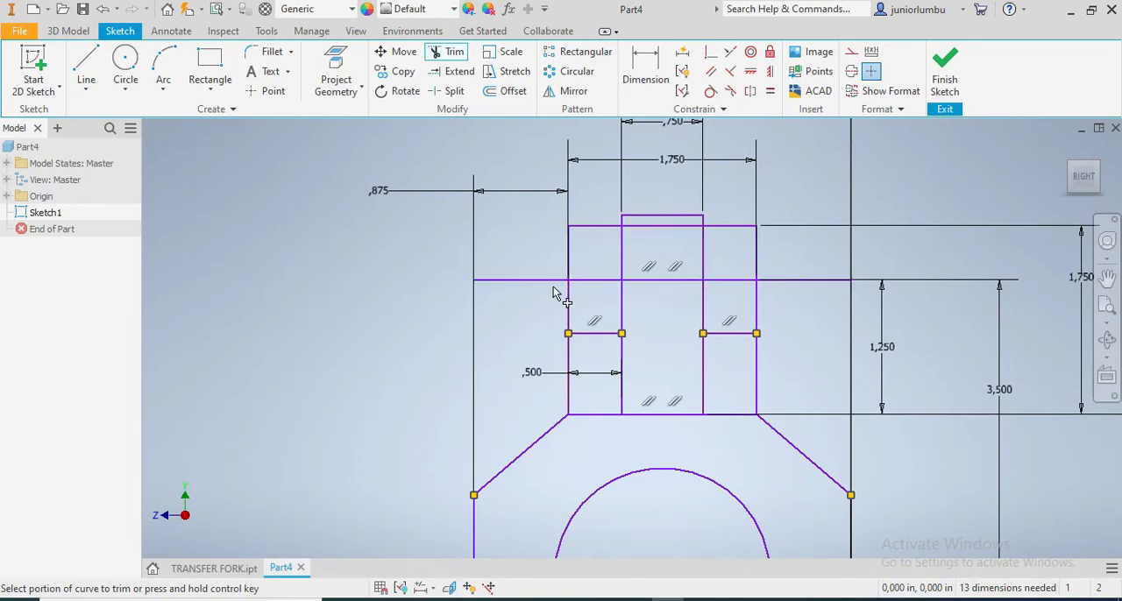
{"action": "left_click", "coordinate": [522, 283]}
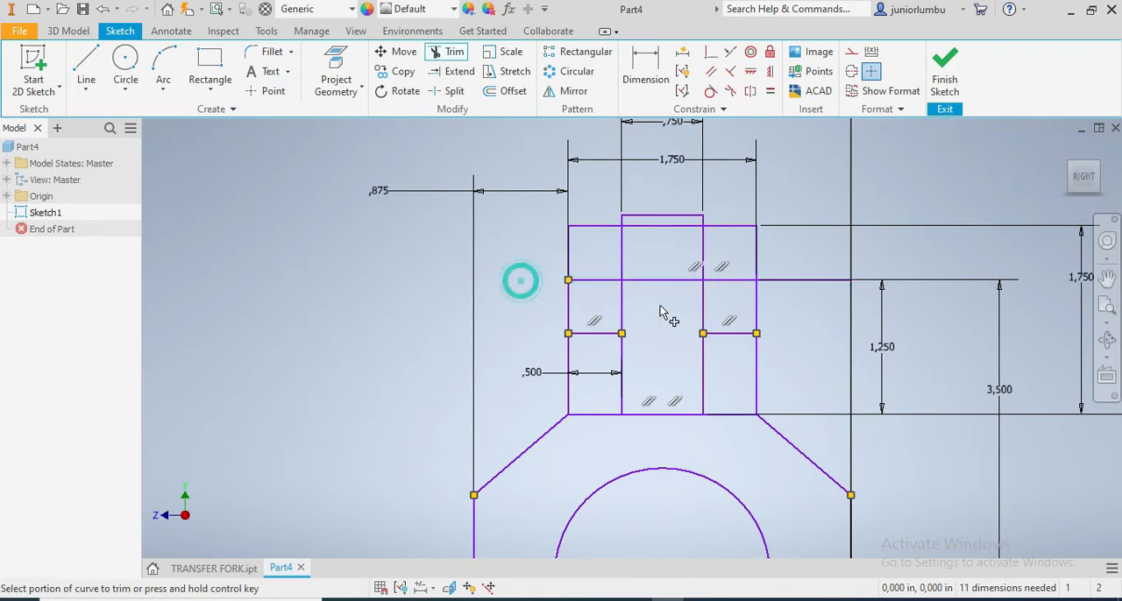
Try trimming the right overhang of the square's top edge, undo it, and delete the 1.25 in dimension attached to that edge
{"action": "left_click", "coordinate": [789, 283]}
{"action": "left_click", "coordinate": [110, 11]}
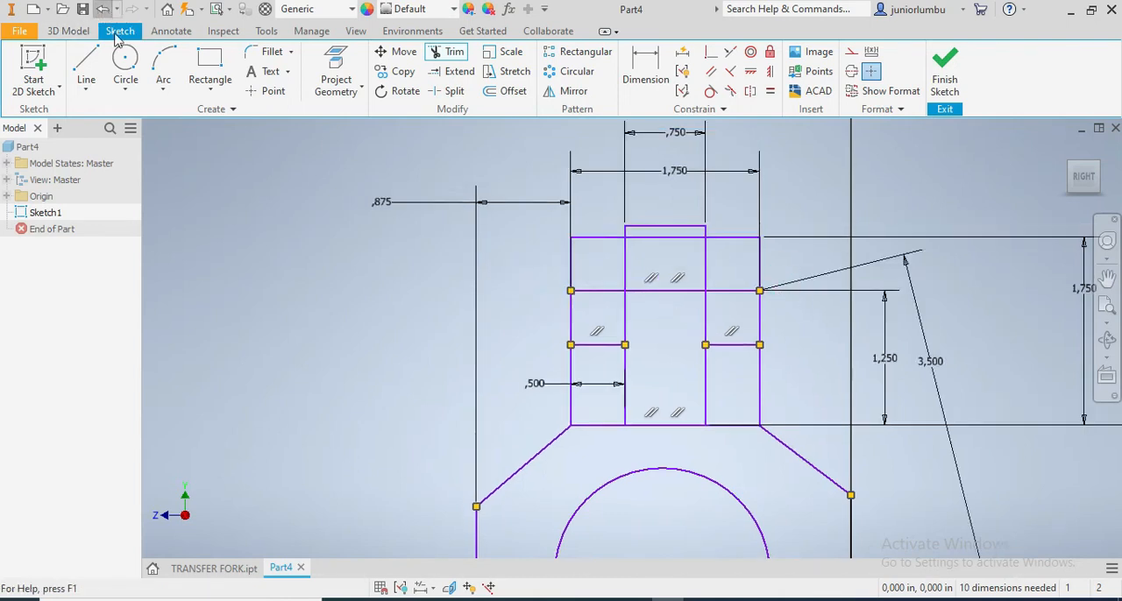
{"action": "left_click", "coordinate": [796, 281]}
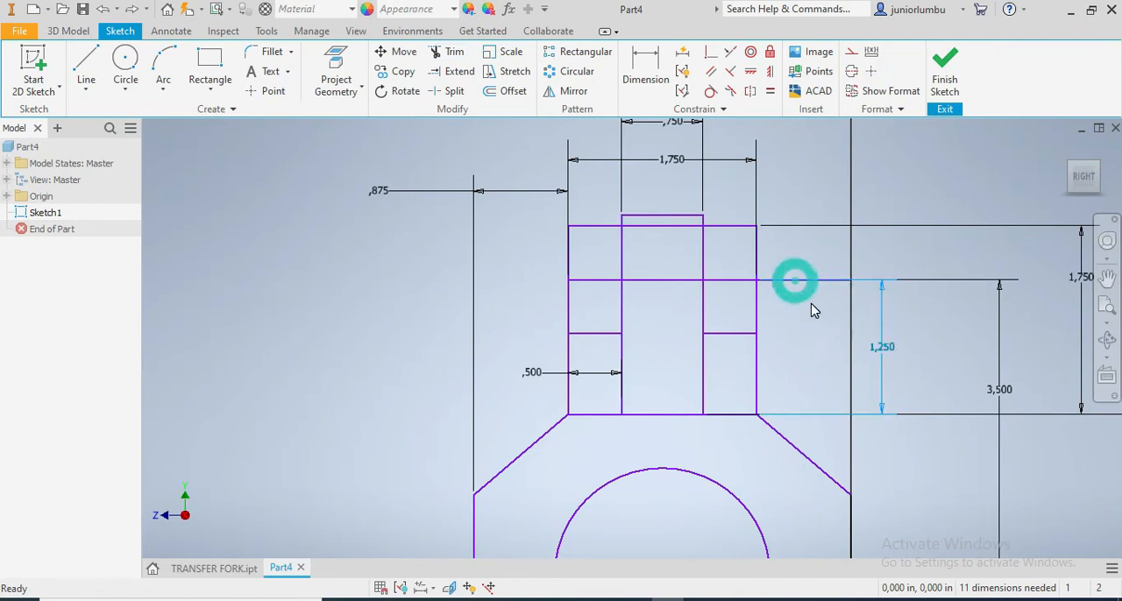
{"action": "left_click", "coordinate": [883, 306]}
{"action": "key", "text": "Delete"}
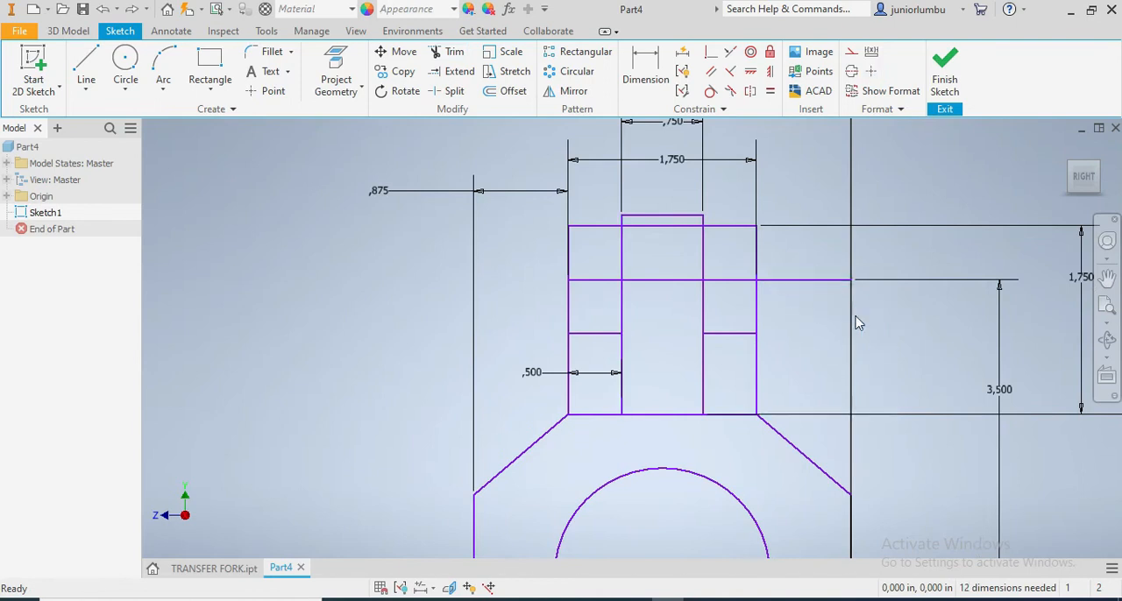
Try again to trim the right overhang of the square's top edge, and undo the trim
{"action": "left_click", "coordinate": [450, 52]}
{"action": "left_click", "coordinate": [807, 281]}
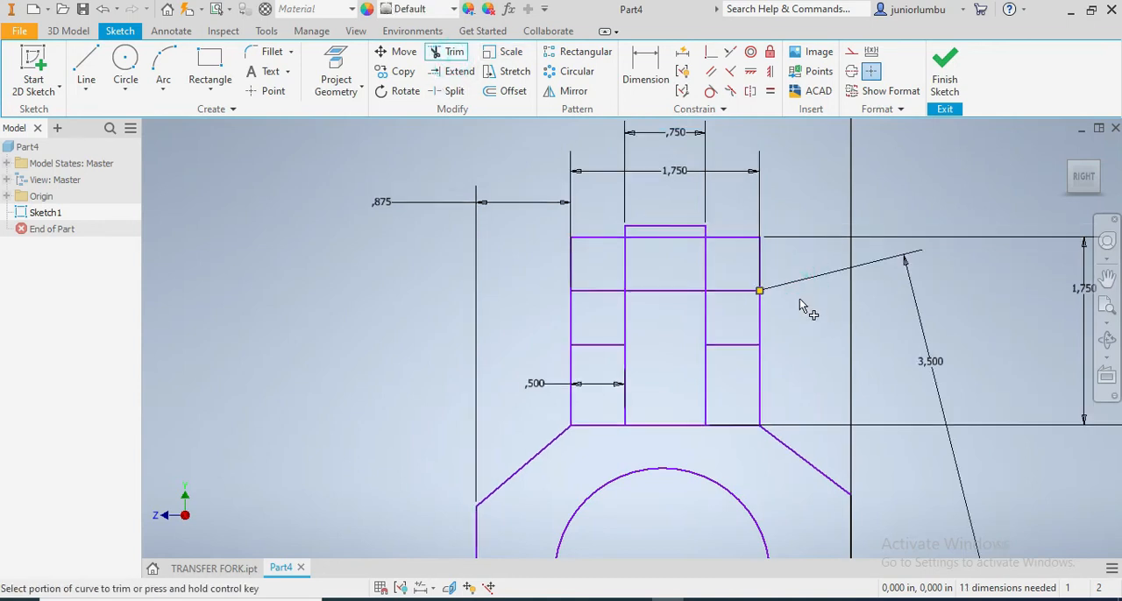
{"action": "left_click", "coordinate": [103, 9]}
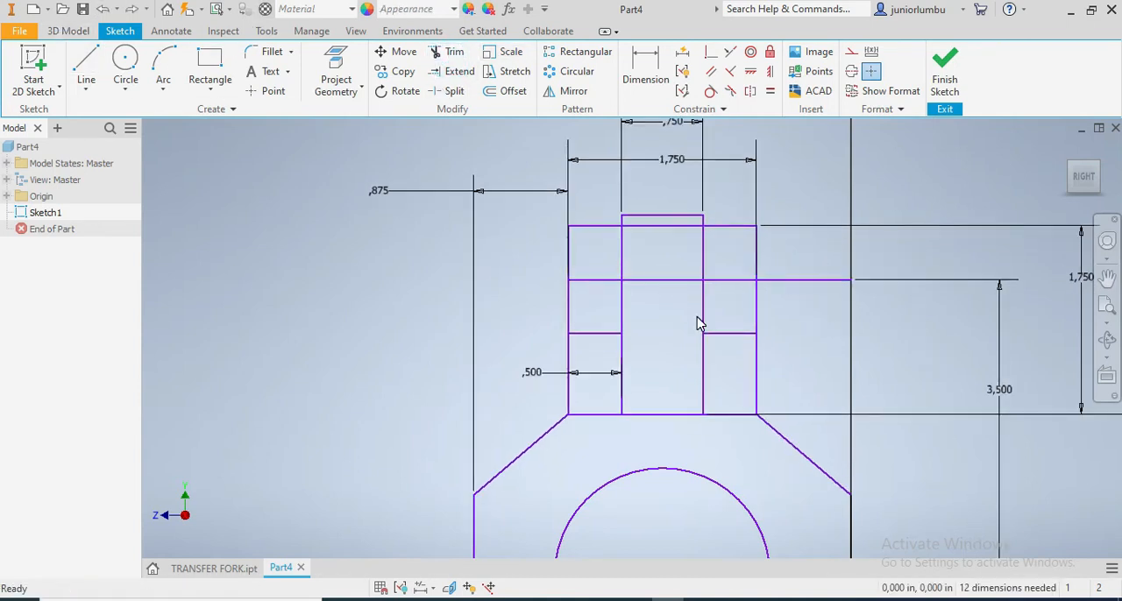
Delete the 3.5 in height dimension attached to the square's top edge
{"action": "scroll", "coordinate": [698, 323], "scroll_direction": "up", "scroll_amount": 3}
{"action": "scroll", "coordinate": [799, 476], "scroll_direction": "down", "scroll_amount": 5}
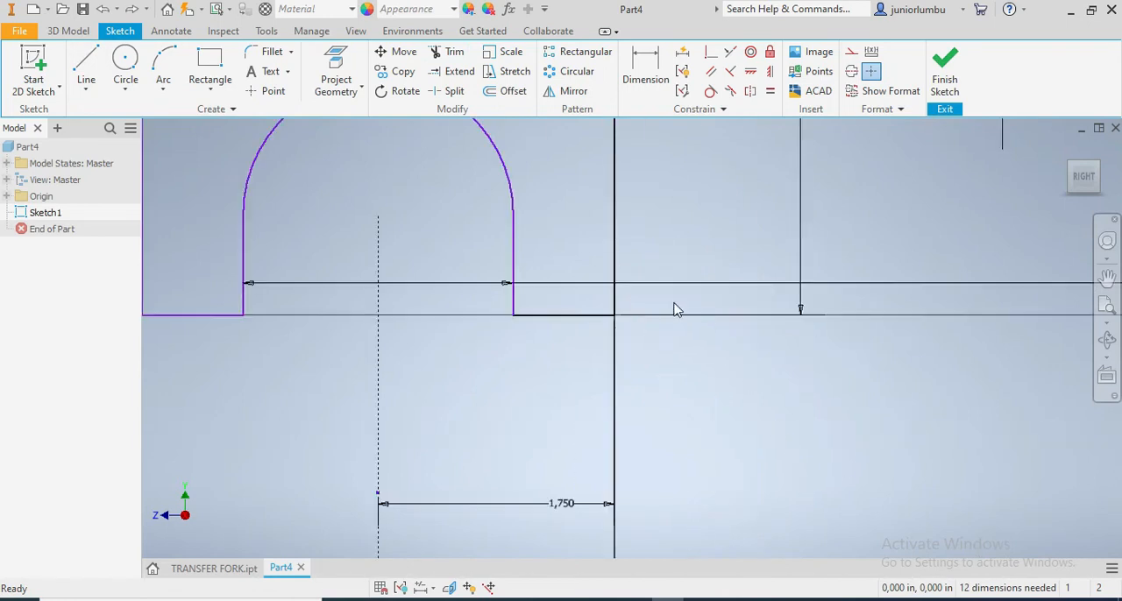
{"action": "left_click", "coordinate": [646, 317]}
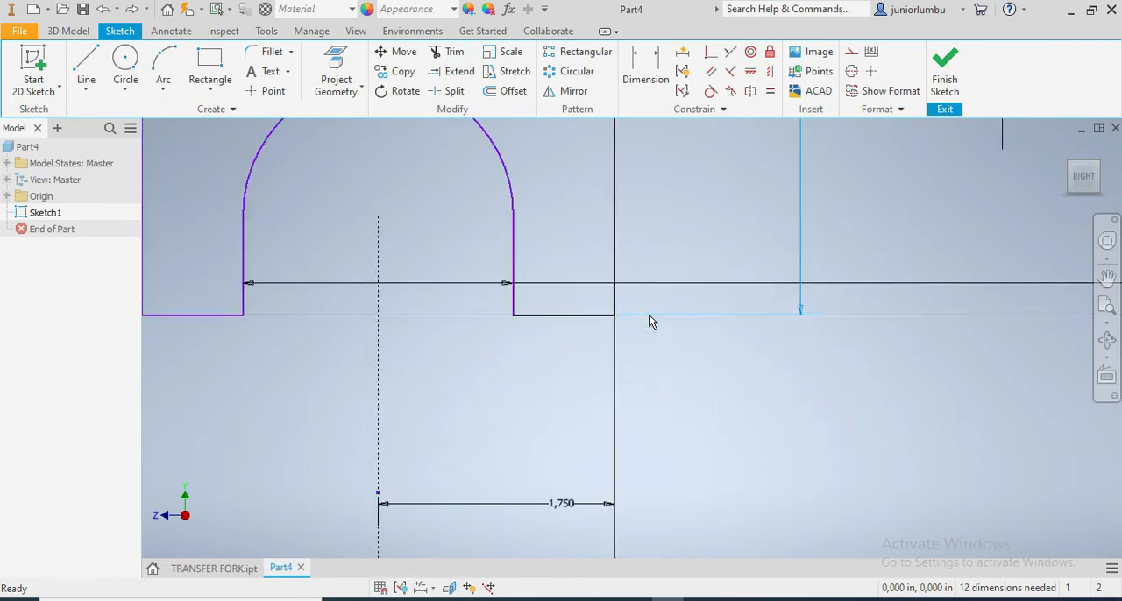
Trim the square's top edge where it extends beyond the right side of the 1.75 in wide rectangle
{"action": "scroll", "coordinate": [669, 331], "scroll_direction": "up", "scroll_amount": 3}
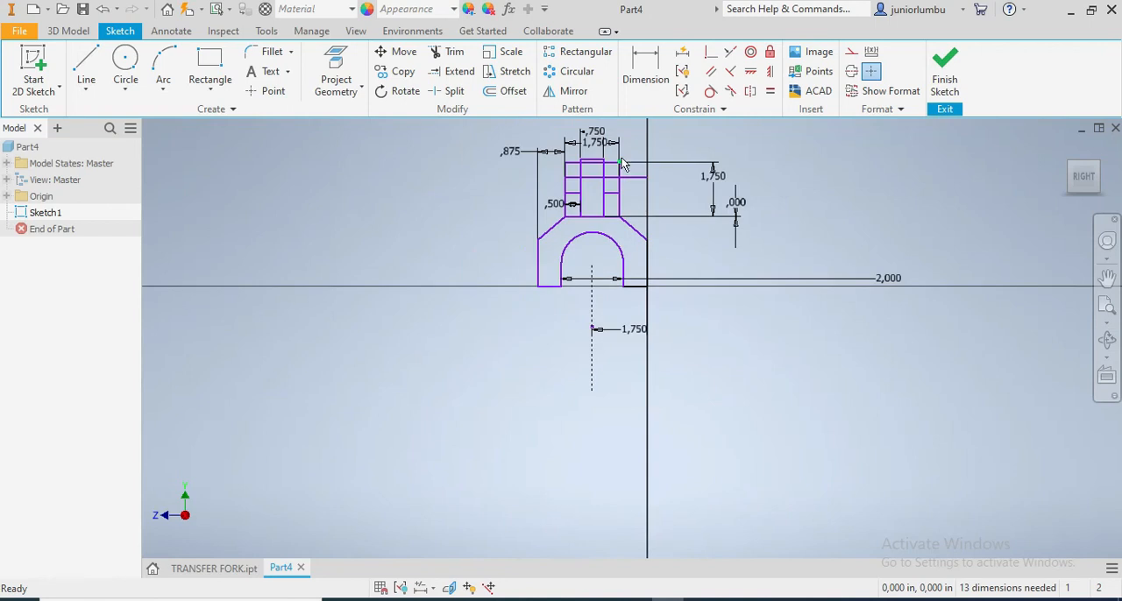
{"action": "scroll", "coordinate": [622, 164], "scroll_direction": "down", "scroll_amount": 4}
{"action": "left_click", "coordinate": [454, 52]}
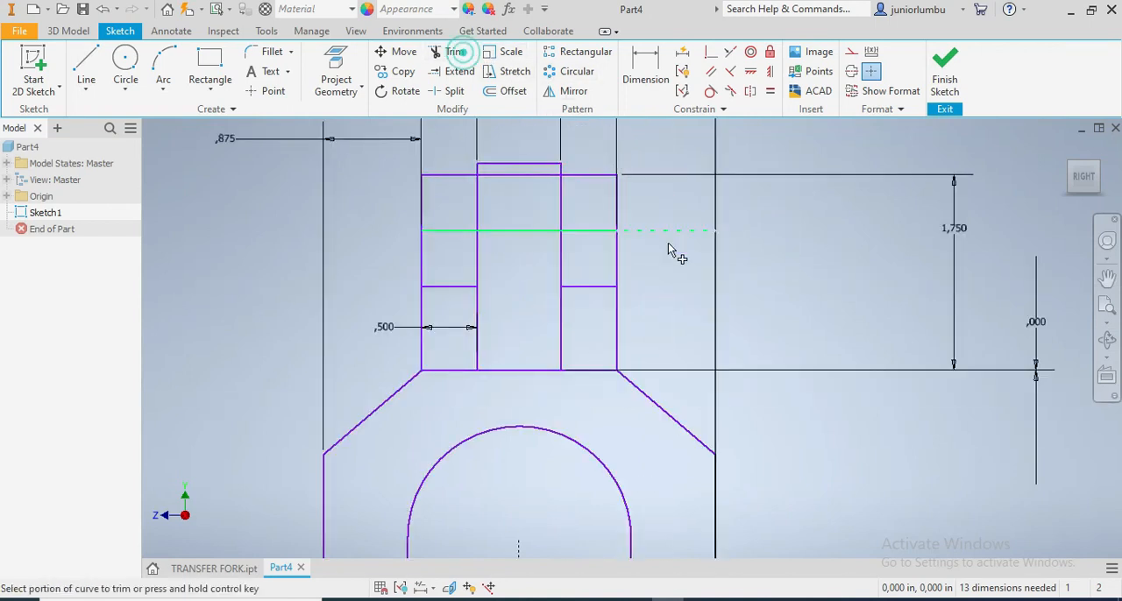
{"action": "left_click", "coordinate": [664, 234]}
{"action": "scroll", "coordinate": [642, 285], "scroll_direction": "down", "scroll_amount": 1}
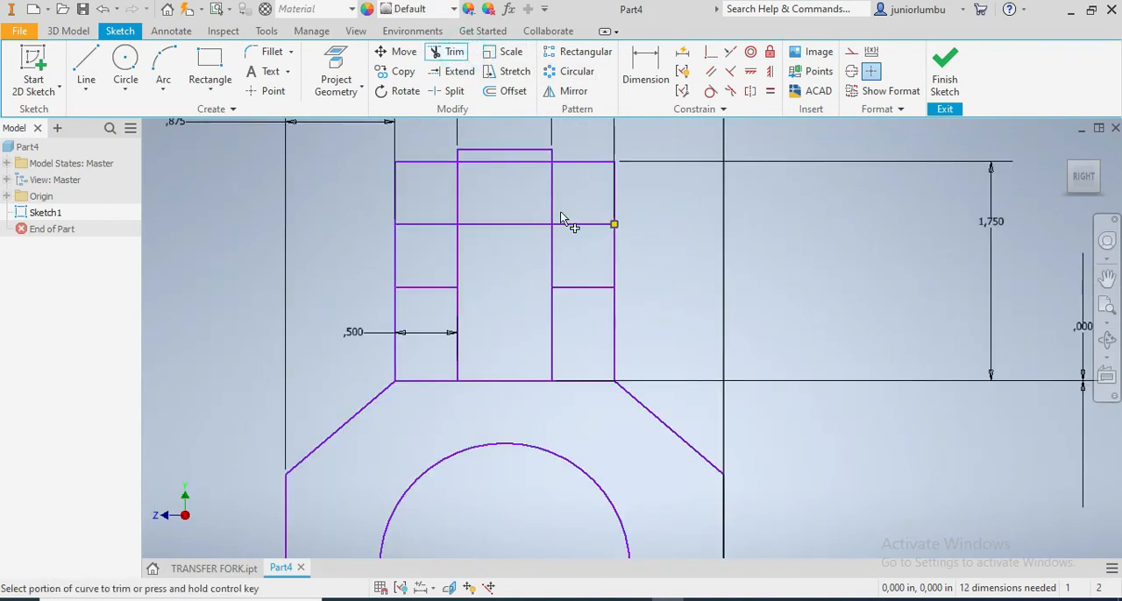
Trim the middle of the upper horizontal line so the gap between the two prongs is open
{"action": "scroll", "coordinate": [562, 219], "scroll_direction": "up", "scroll_amount": 4}
{"action": "scroll", "coordinate": [540, 231], "scroll_direction": "down", "scroll_amount": 3}
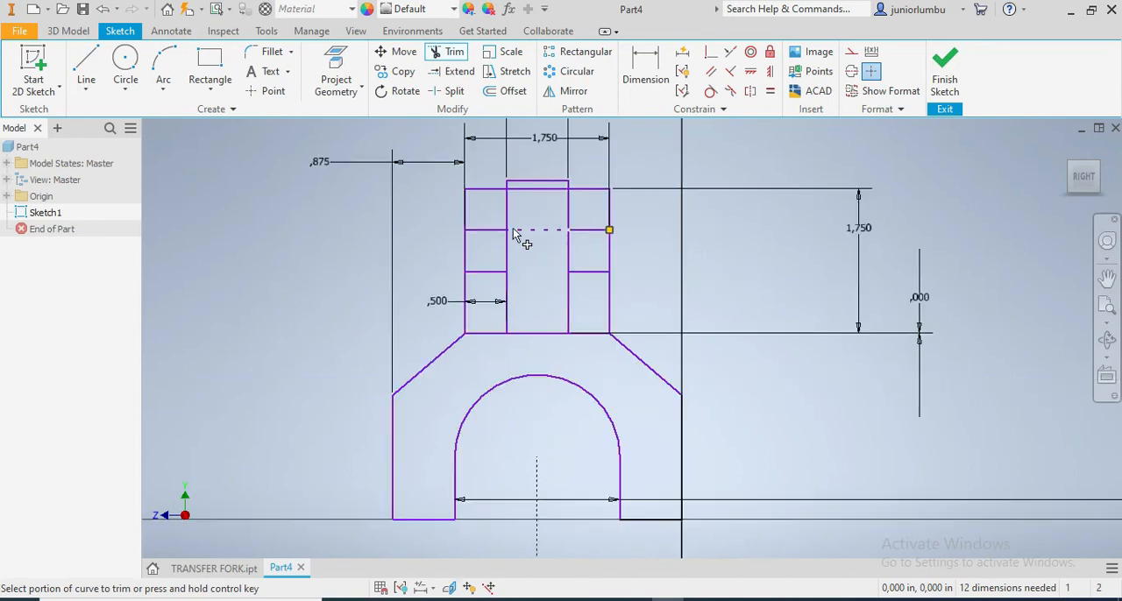
{"action": "left_click", "coordinate": [546, 232]}
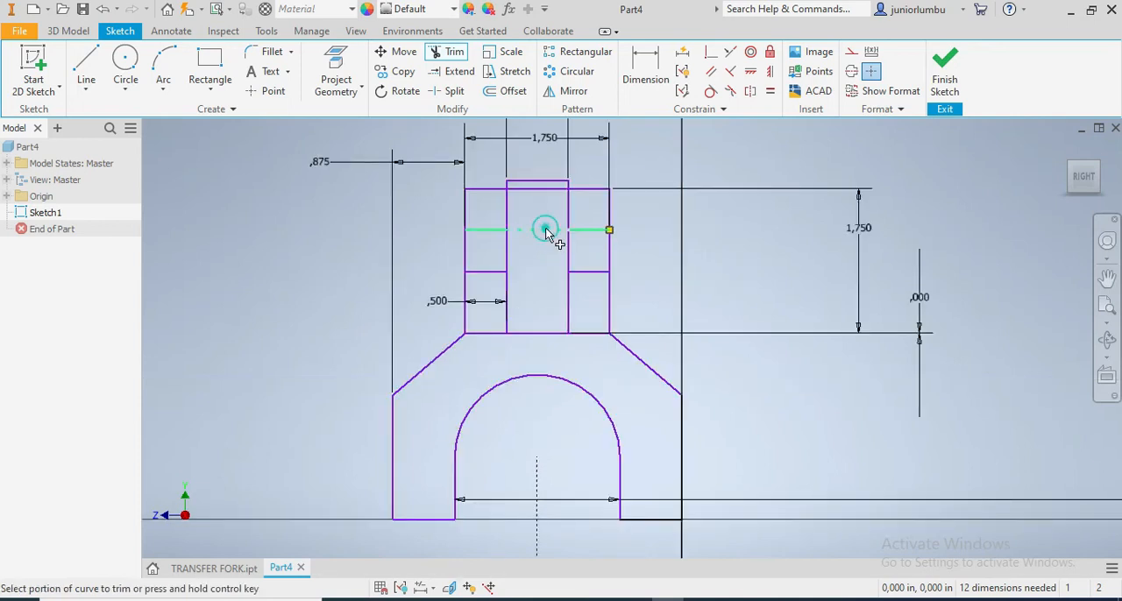
{"action": "left_click", "coordinate": [527, 229]}
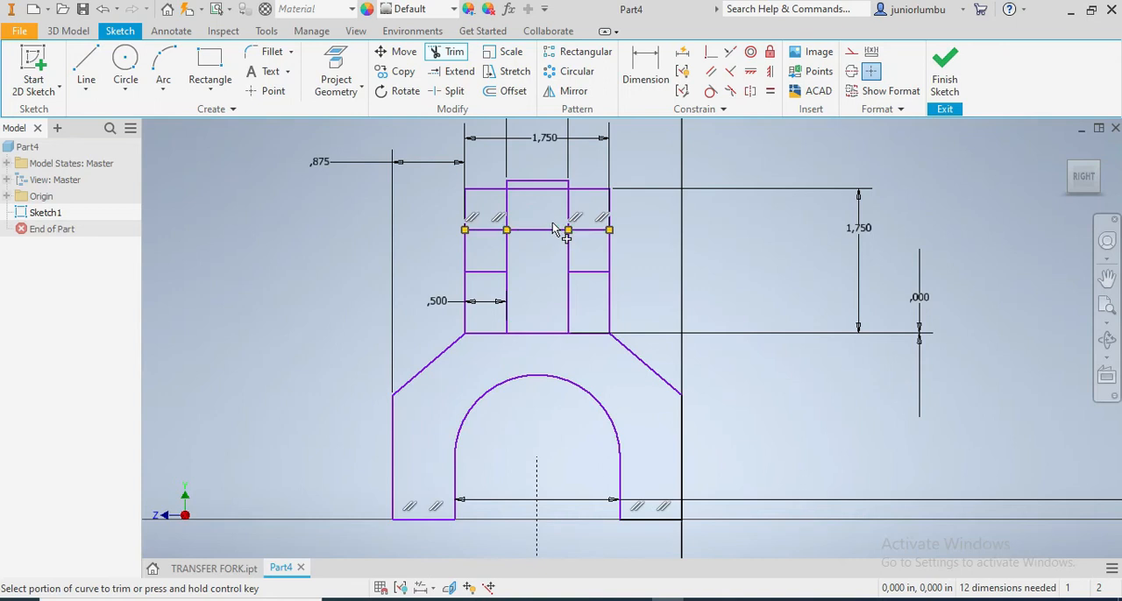
{"action": "left_click", "coordinate": [547, 231]}
{"action": "scroll", "coordinate": [602, 292], "scroll_direction": "up", "scroll_amount": 4}
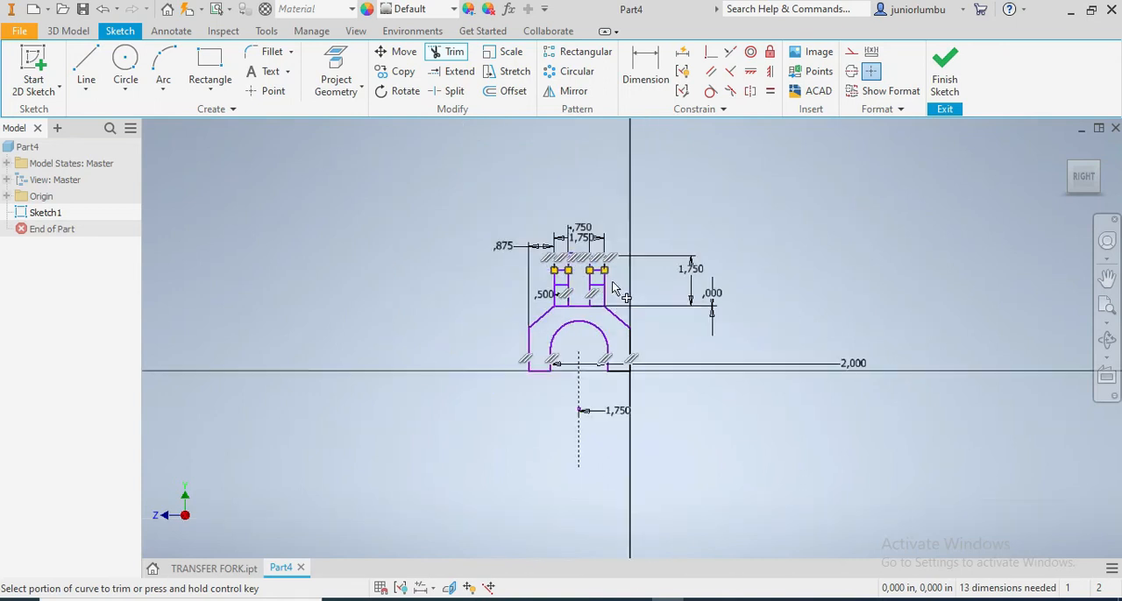
{"action": "key", "text": "Escape"}
{"action": "scroll", "coordinate": [618, 302], "scroll_direction": "down", "scroll_amount": 3}
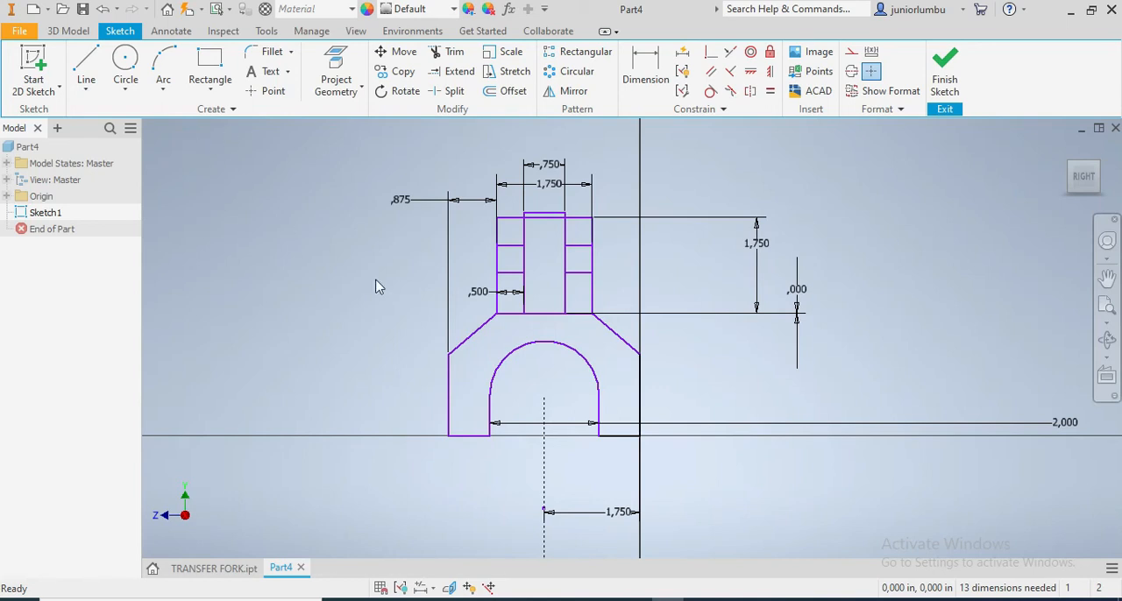
Start an extrusion using the arched fork body and the lowest region of both prongs as profiles
{"action": "left_click", "coordinate": [69, 31]}
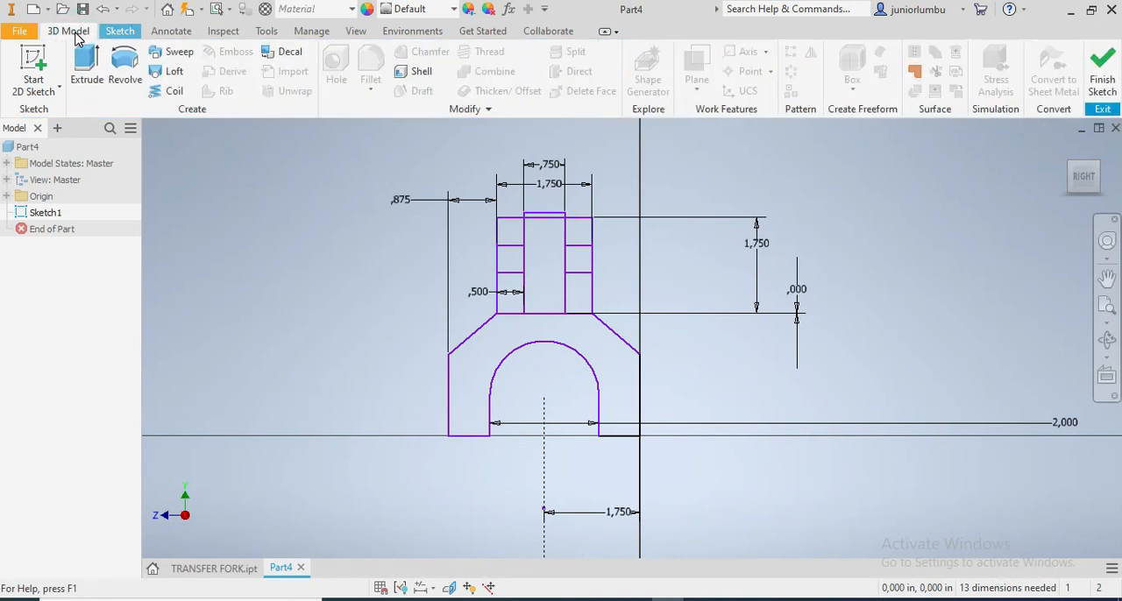
{"action": "left_click", "coordinate": [87, 70]}
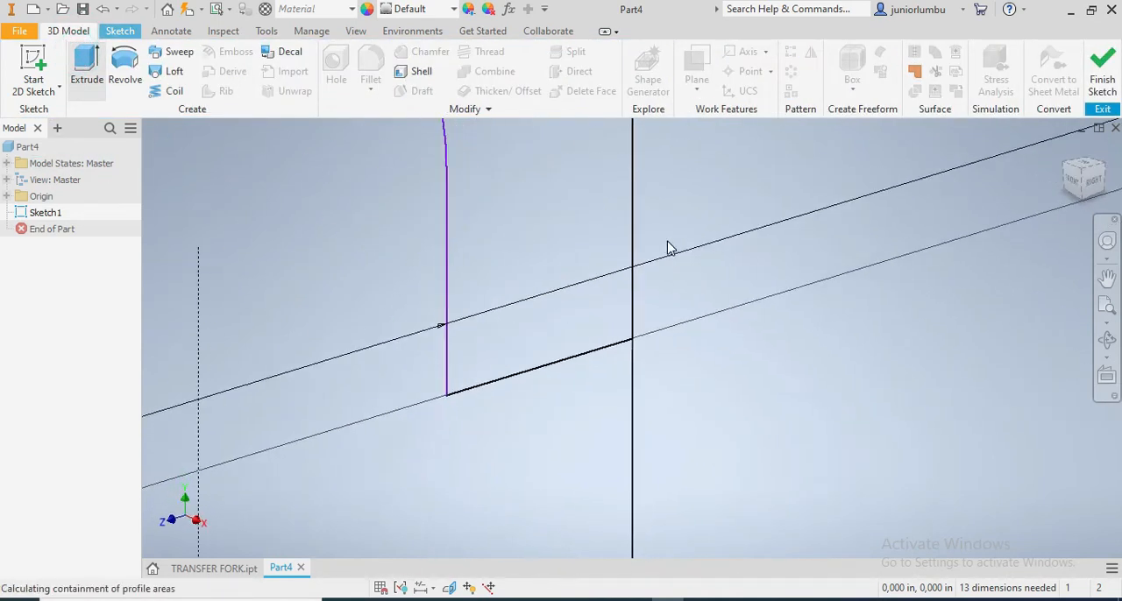
{"action": "scroll", "coordinate": [675, 245], "scroll_direction": "down", "scroll_amount": 8}
{"action": "scroll", "coordinate": [663, 184], "scroll_direction": "up", "scroll_amount": 8}
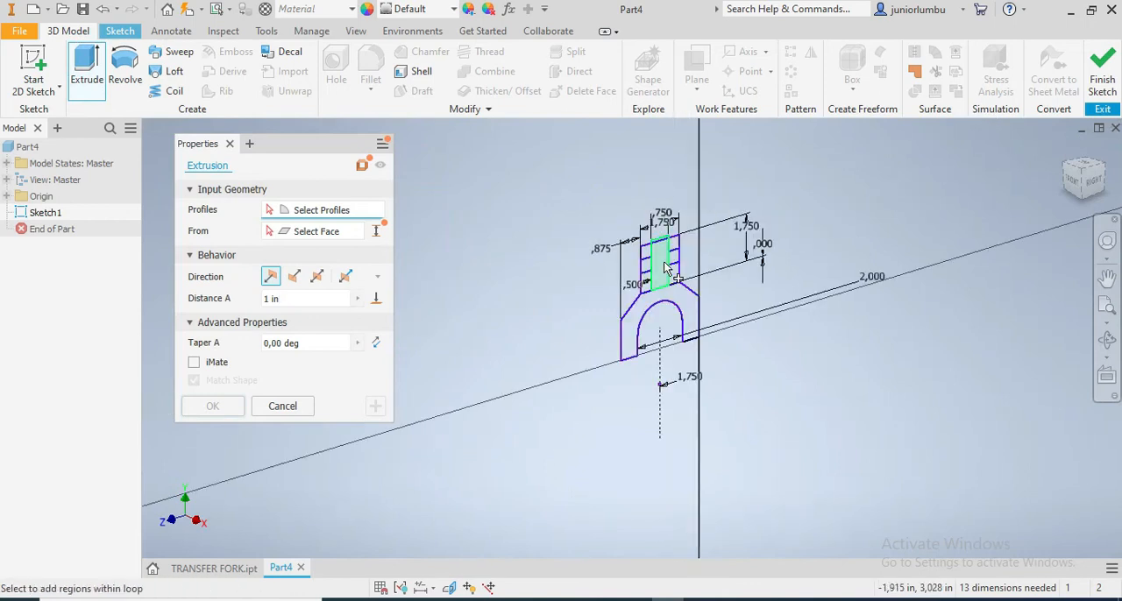
{"action": "left_click", "coordinate": [717, 330]}
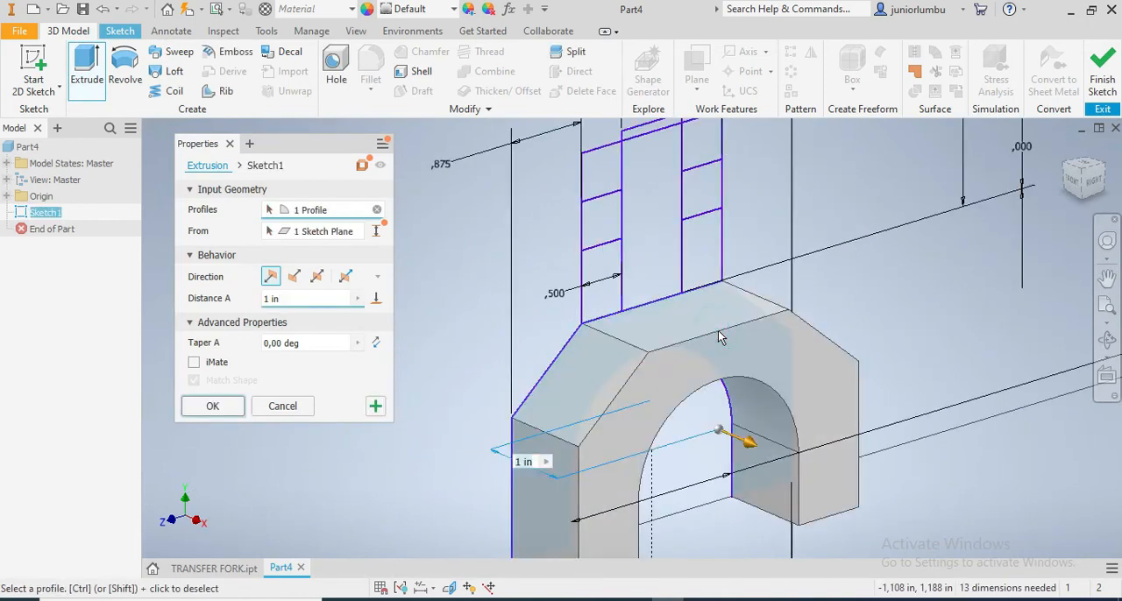
{"action": "left_click", "coordinate": [715, 251]}
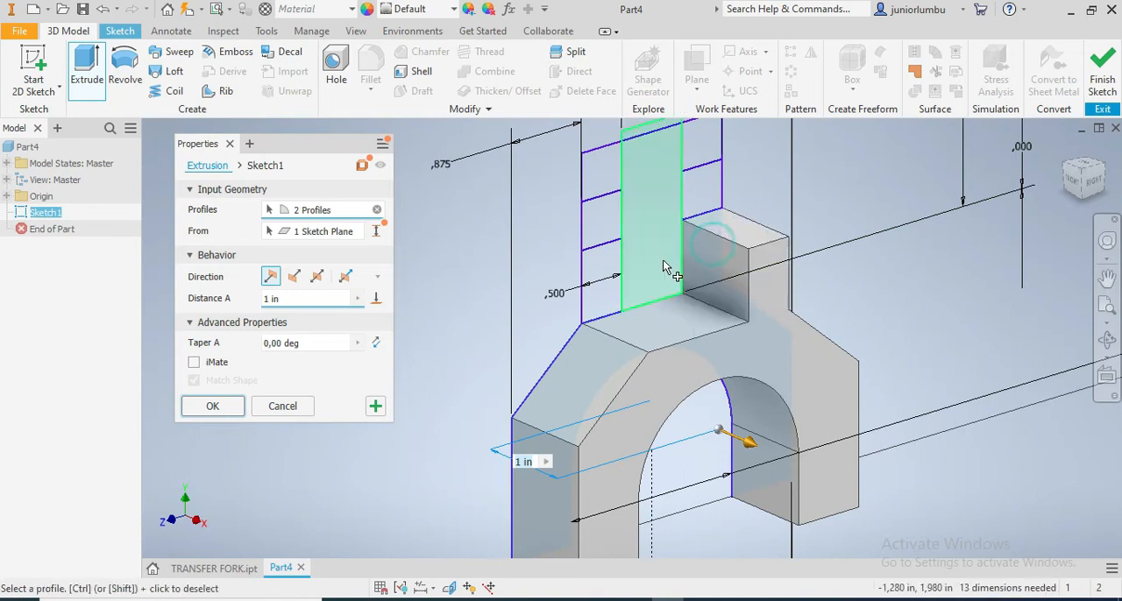
{"action": "left_click", "coordinate": [607, 257]}
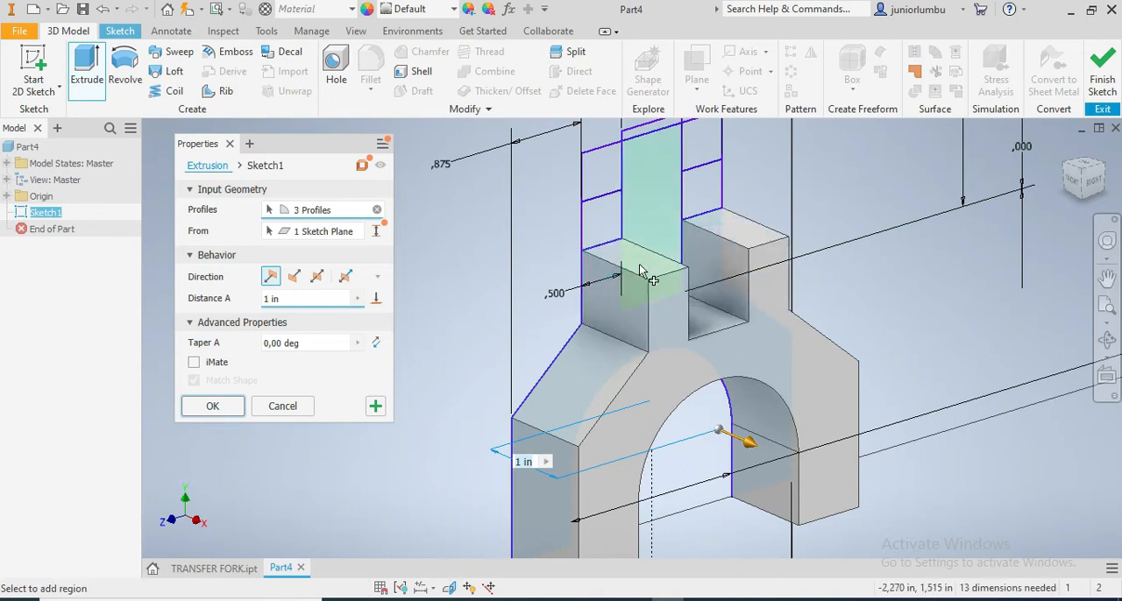
Add the middle and top regions of both prongs to the extrusion profiles
{"action": "scroll", "coordinate": [641, 267], "scroll_direction": "up", "scroll_amount": 3}
{"action": "scroll", "coordinate": [648, 236], "scroll_direction": "down", "scroll_amount": 4}
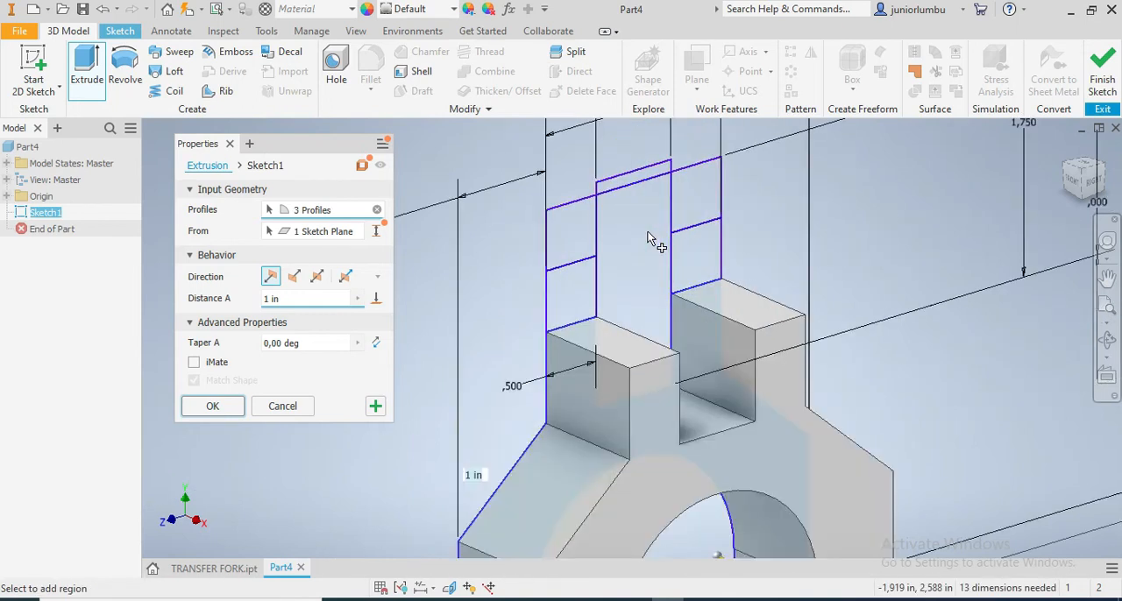
{"action": "left_click", "coordinate": [580, 284]}
{"action": "left_click", "coordinate": [712, 261]}
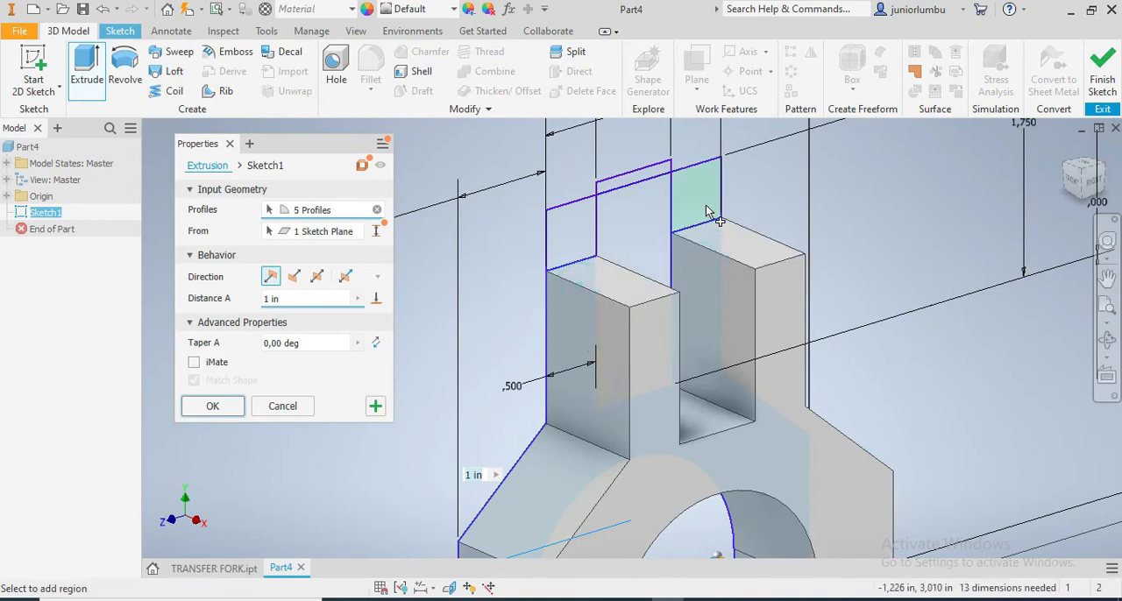
{"action": "left_click", "coordinate": [707, 212]}
{"action": "left_click", "coordinate": [572, 244]}
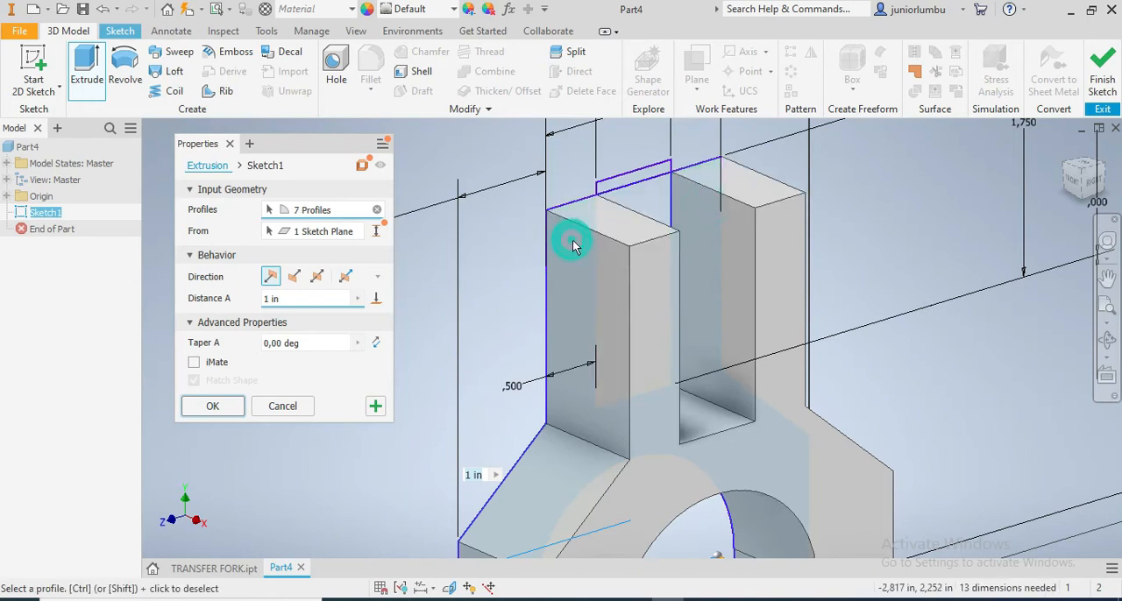
Extrude the selected profiles 4 in, checking the dimensions against the TRANSFER FORK.pdf drawing in Acrobat Reader before creating the solid
{"action": "left_click", "coordinate": [272, 299]}
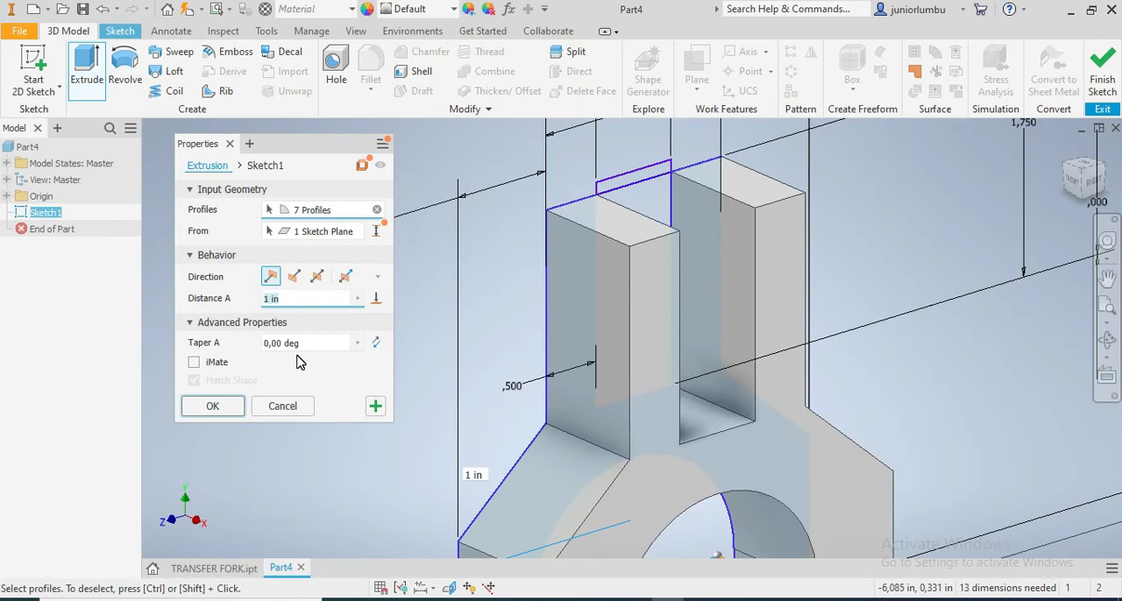
{"action": "type", "text": "4"}
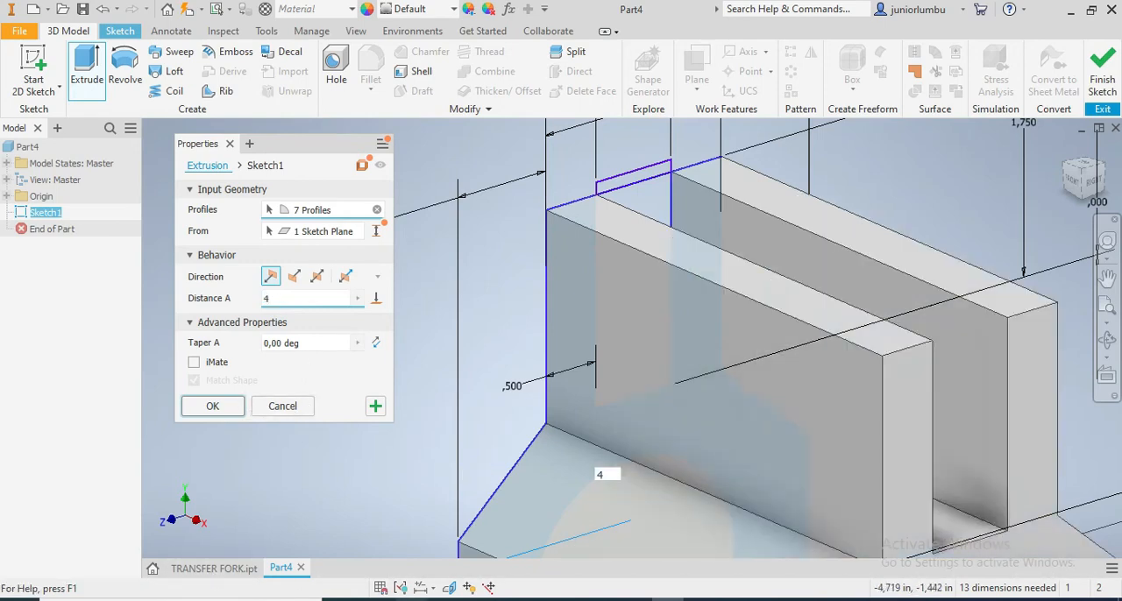
{"action": "key", "text": "alt+Tab"}
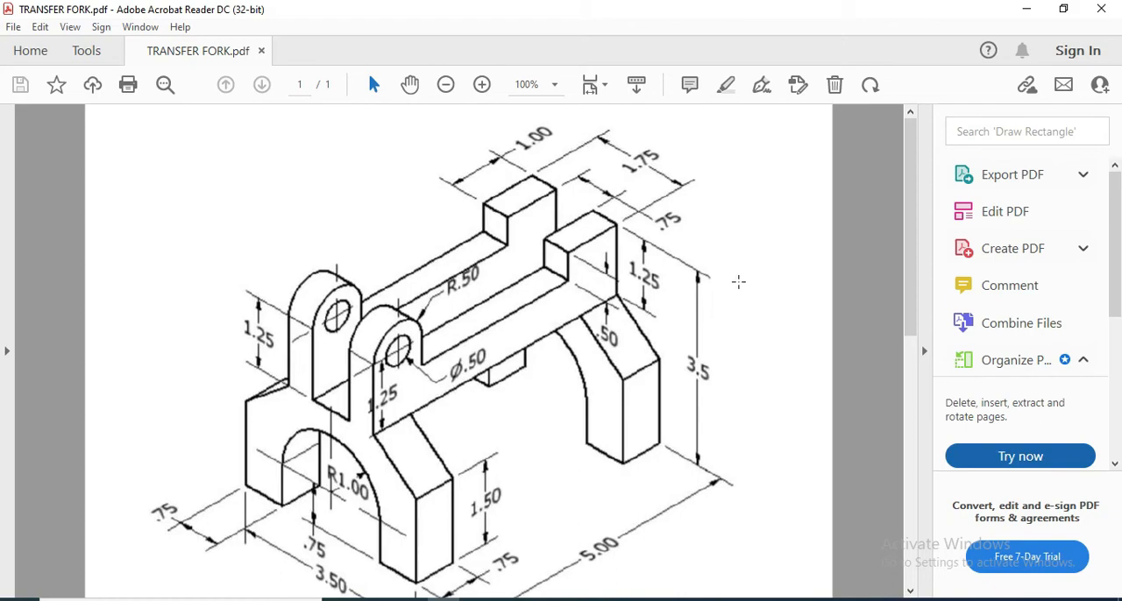
{"action": "key", "text": "alt+Tab"}
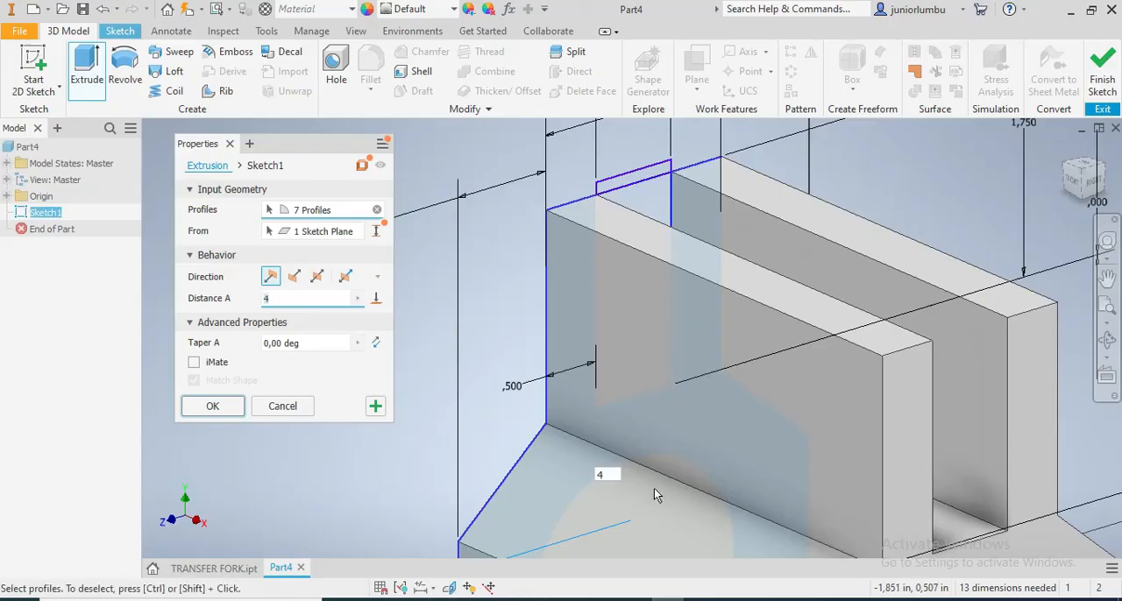
{"action": "scroll", "coordinate": [693, 533], "scroll_direction": "down", "scroll_amount": 5}
{"action": "scroll", "coordinate": [693, 535], "scroll_direction": "up", "scroll_amount": 3}
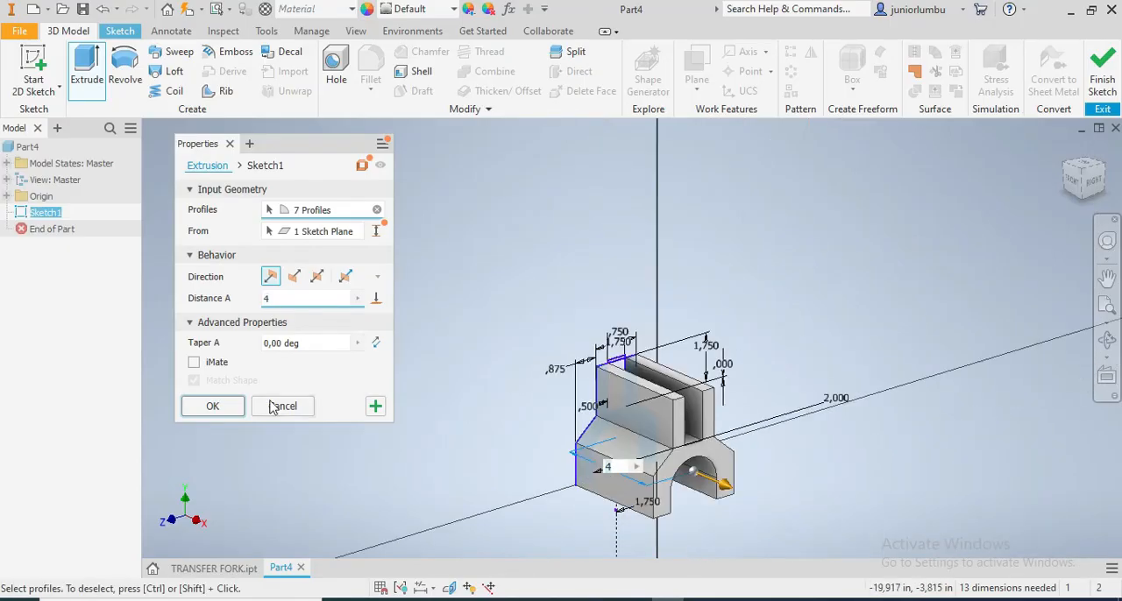
{"action": "left_click", "coordinate": [222, 412]}
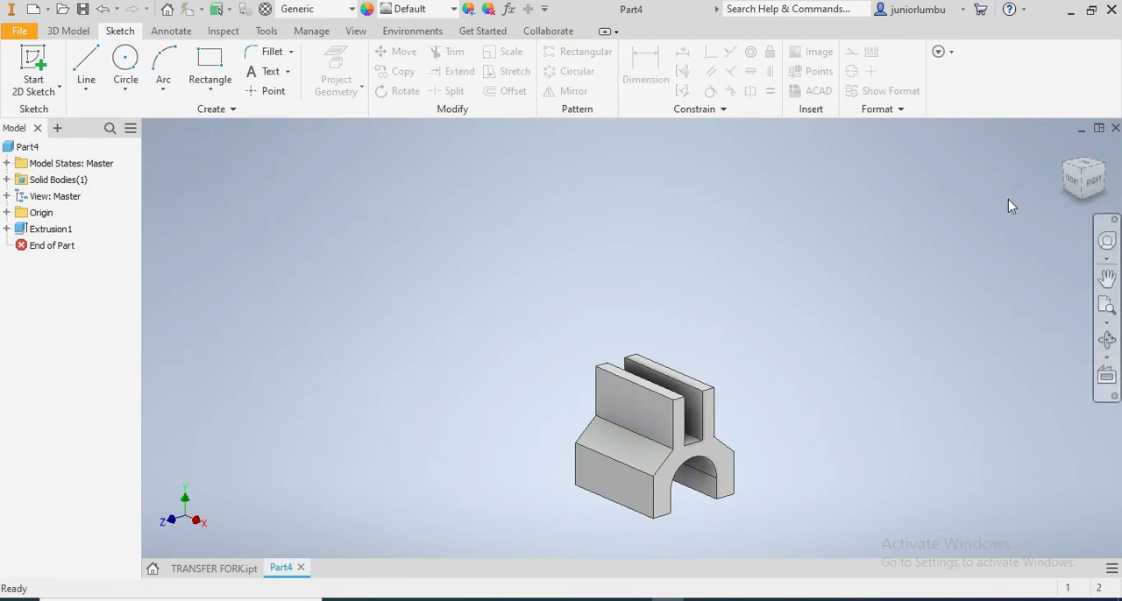
Turn on the visibility of the end-profile sketch used by the fork extrusion
{"action": "left_click_drag", "start_coordinate": [1078, 182], "coordinate": [1117, 179]}
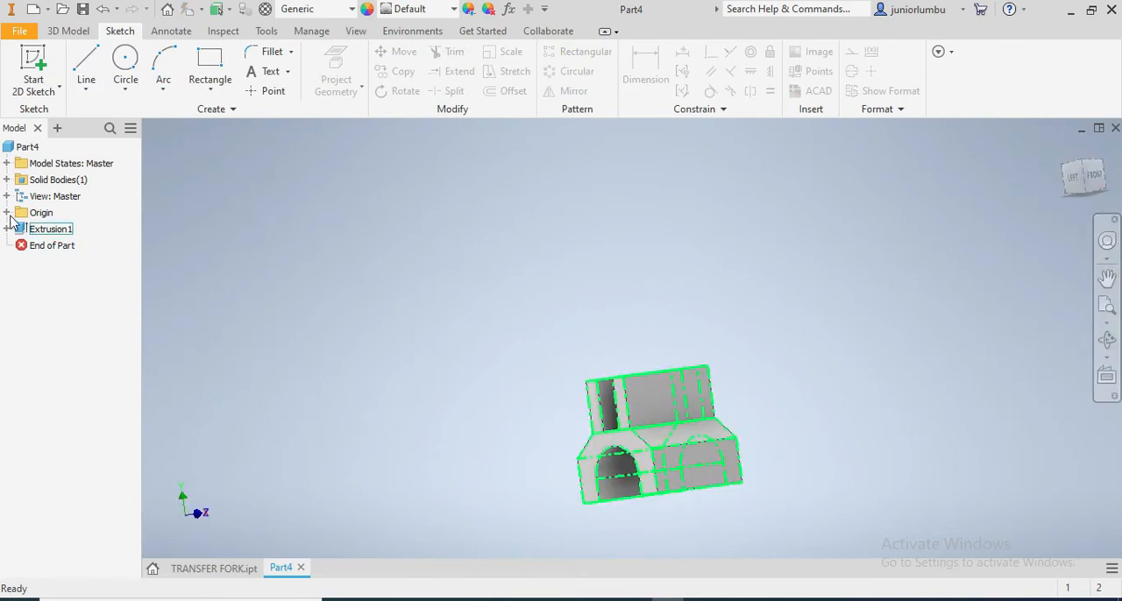
{"action": "left_click", "coordinate": [11, 213]}
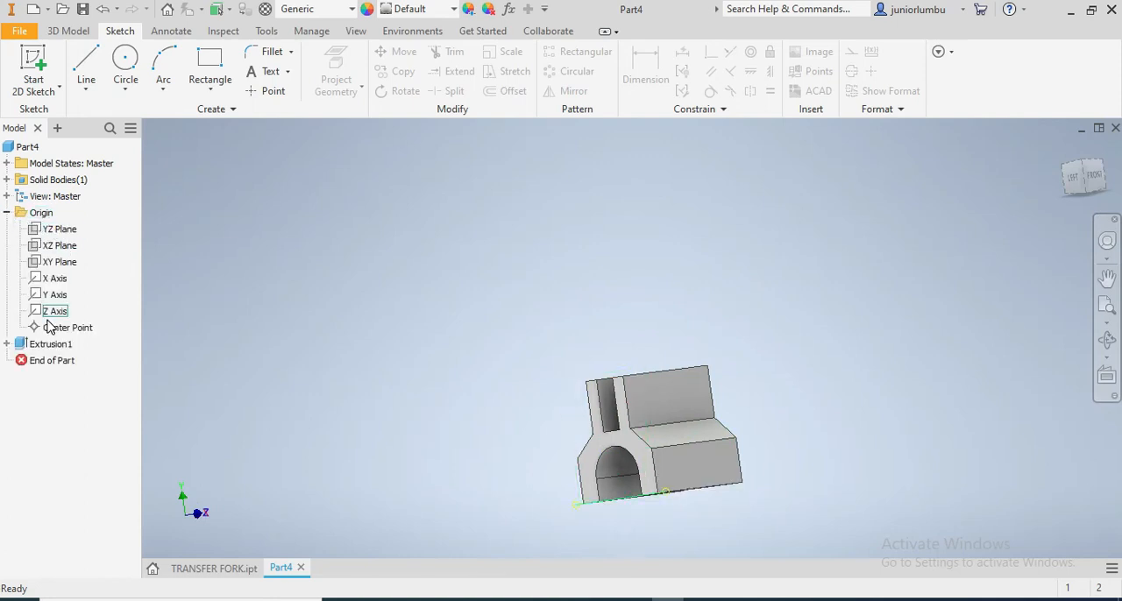
{"action": "left_click", "coordinate": [7, 196]}
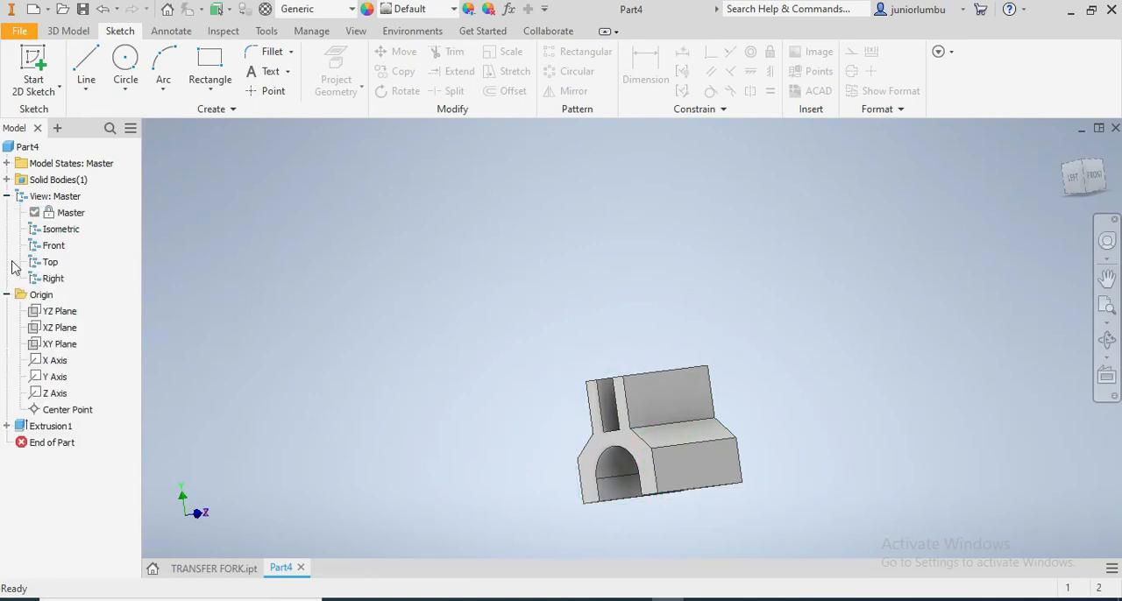
{"action": "left_click", "coordinate": [8, 196]}
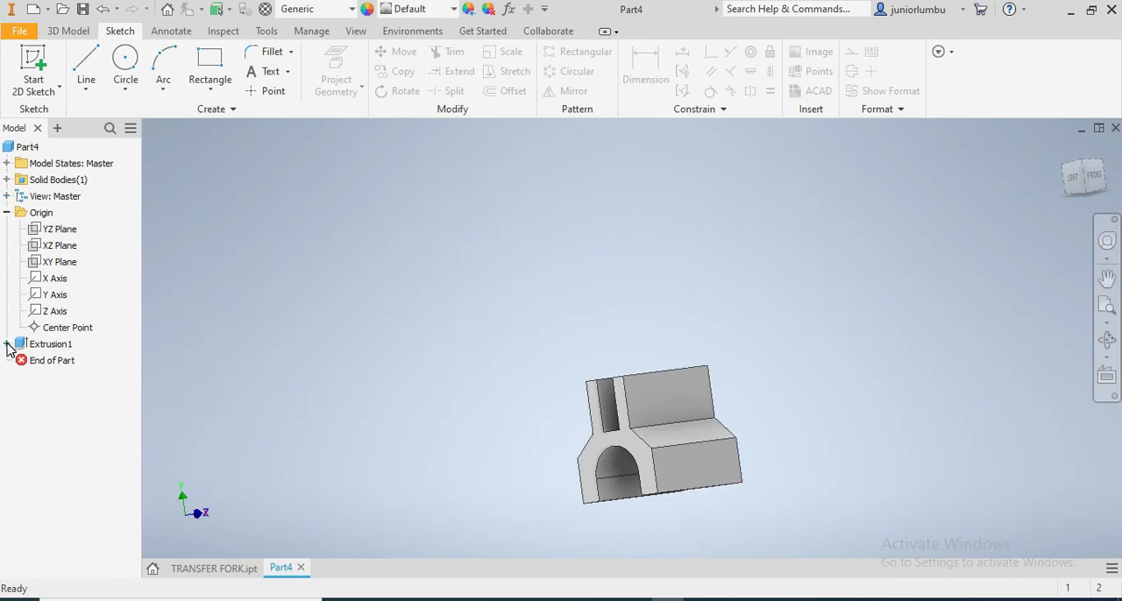
{"action": "left_click", "coordinate": [7, 345]}
{"action": "left_click", "coordinate": [46, 361]}
{"action": "right_click", "coordinate": [49, 360]}
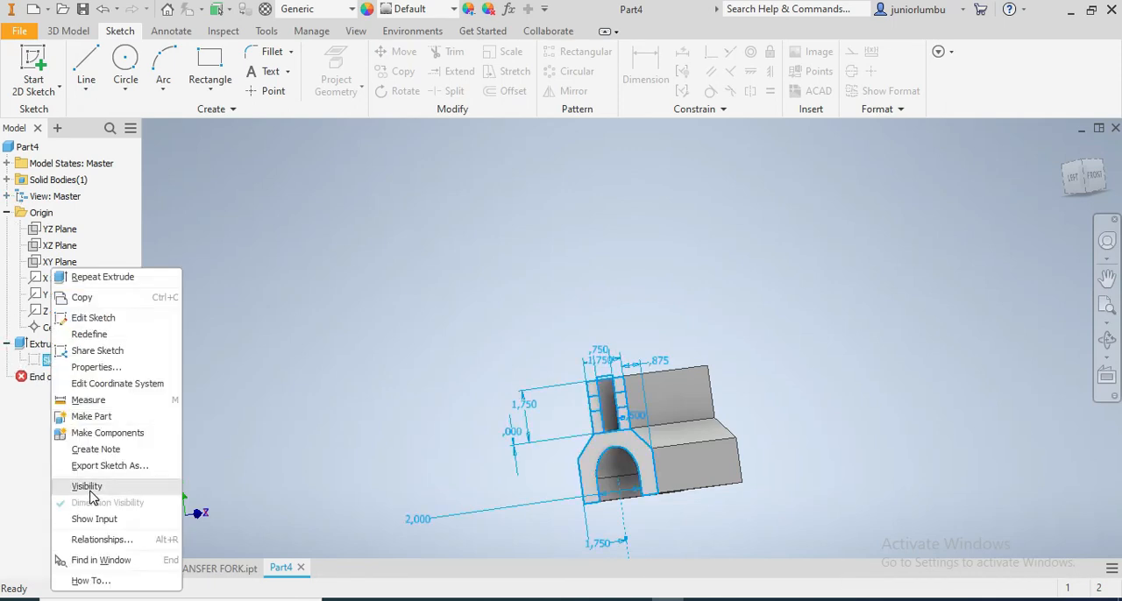
{"action": "left_click", "coordinate": [87, 487]}
{"action": "scroll", "coordinate": [735, 545], "scroll_direction": "down", "scroll_amount": 3}
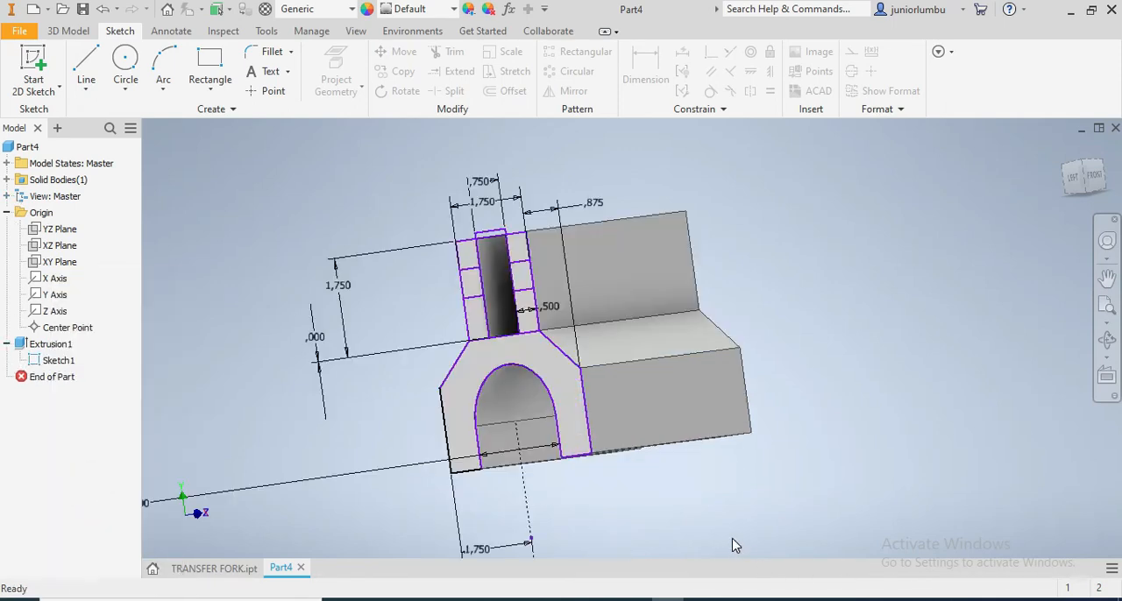
{"action": "left_click", "coordinate": [68, 32]}
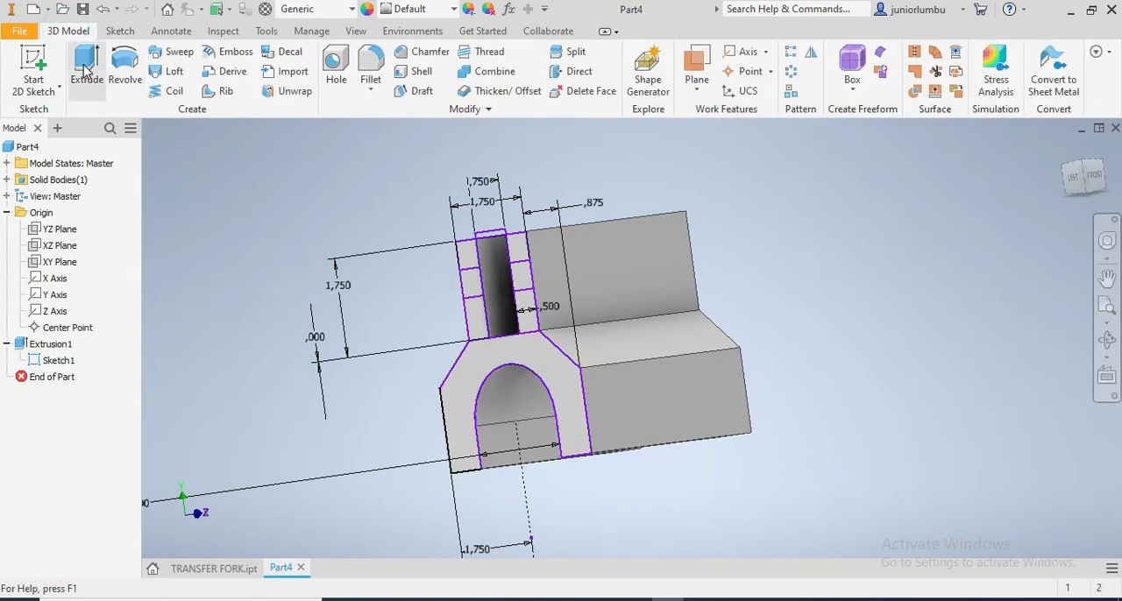
{"action": "left_click", "coordinate": [87, 73]}
{"action": "left_click", "coordinate": [527, 284]}
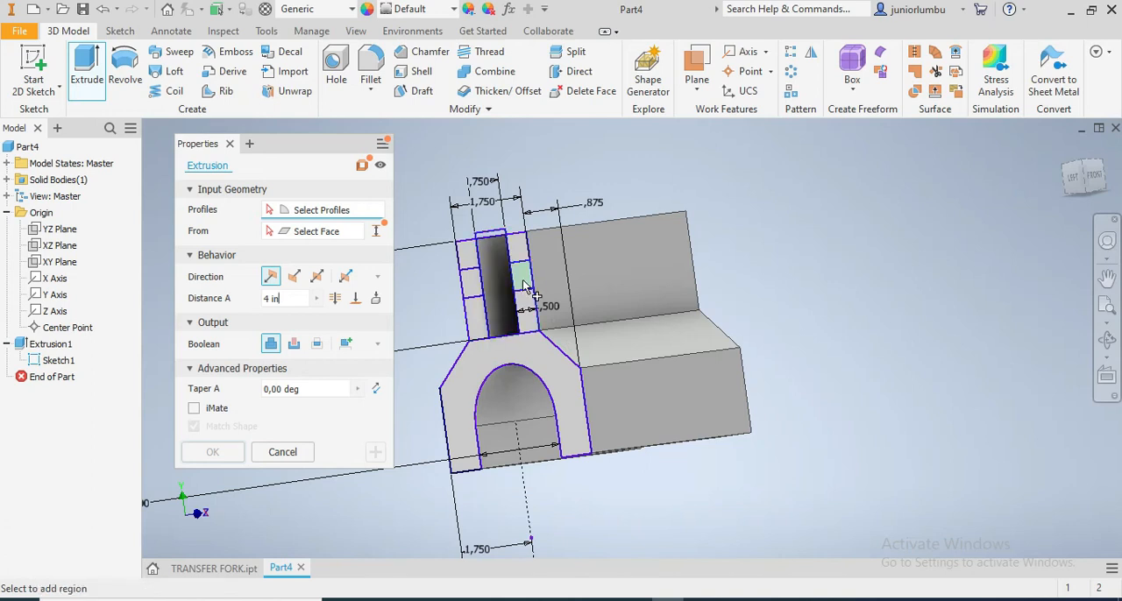
{"action": "left_click", "coordinate": [525, 286]}
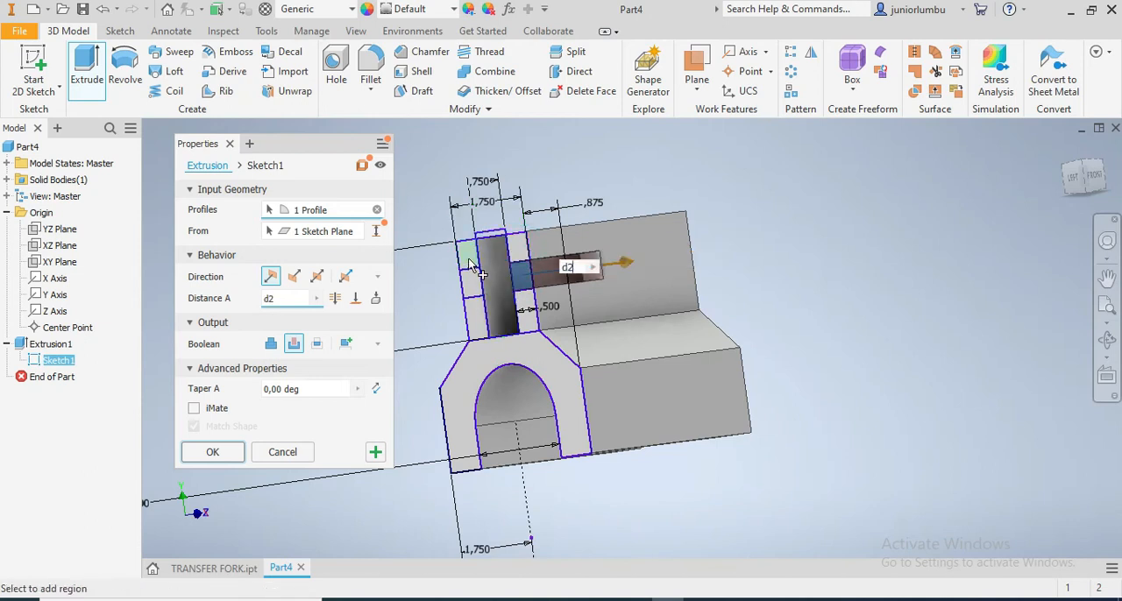
{"action": "left_click", "coordinate": [464, 253]}
{"action": "left_click", "coordinate": [517, 262]}
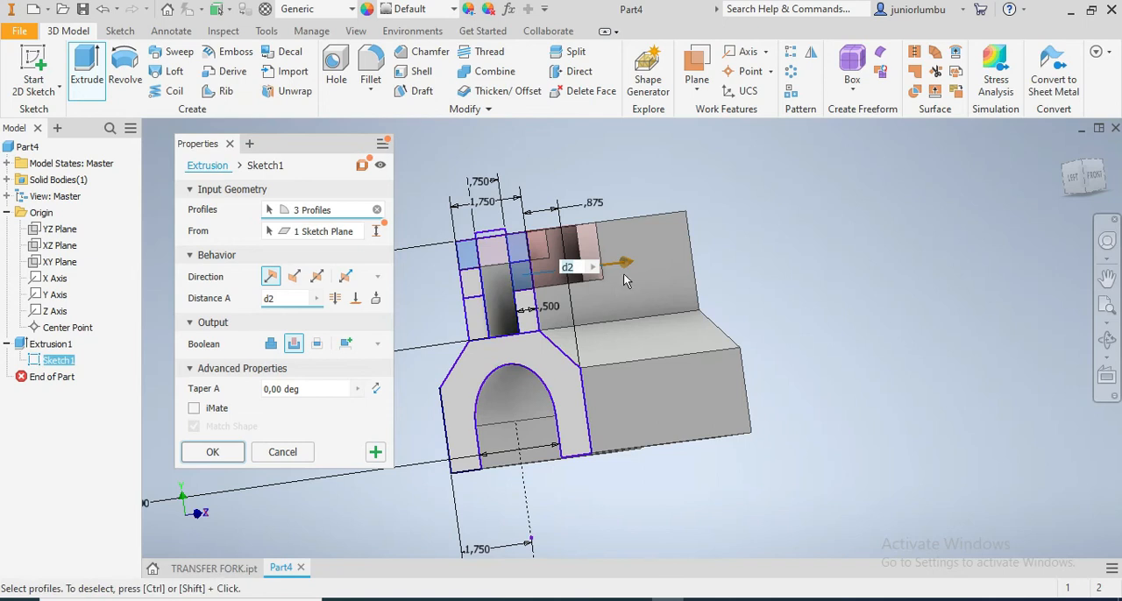
{"action": "key", "text": "Return"}
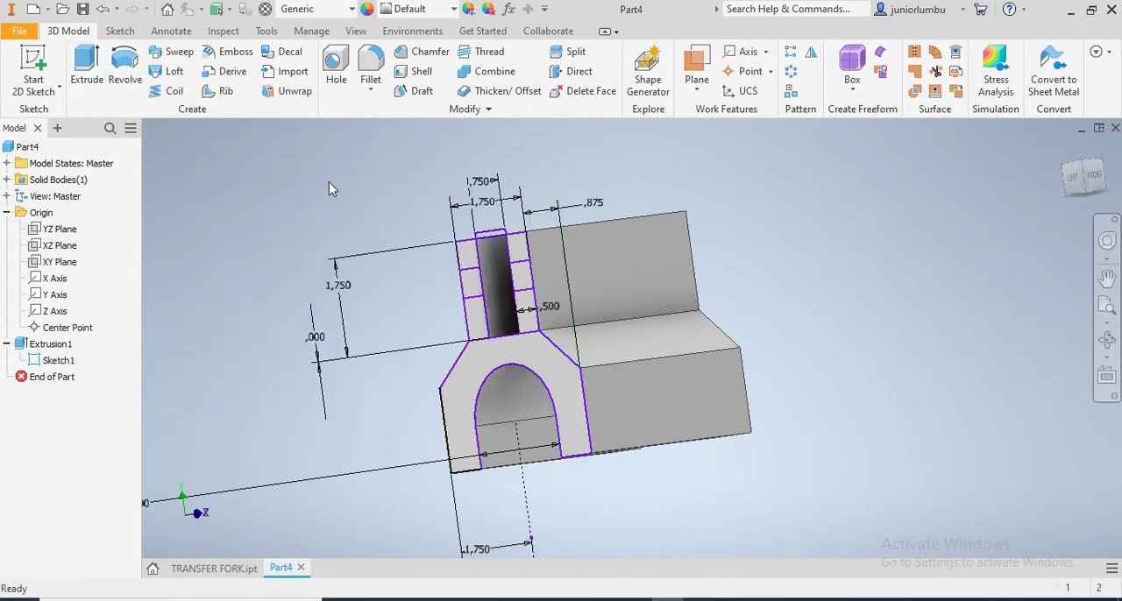
Cut the middle and top regions of both prongs 3 in along the fork from the end-profile sketch using Extrude
{"action": "left_click", "coordinate": [87, 66]}
{"action": "scroll", "coordinate": [500, 277], "scroll_direction": "down", "scroll_amount": 3}
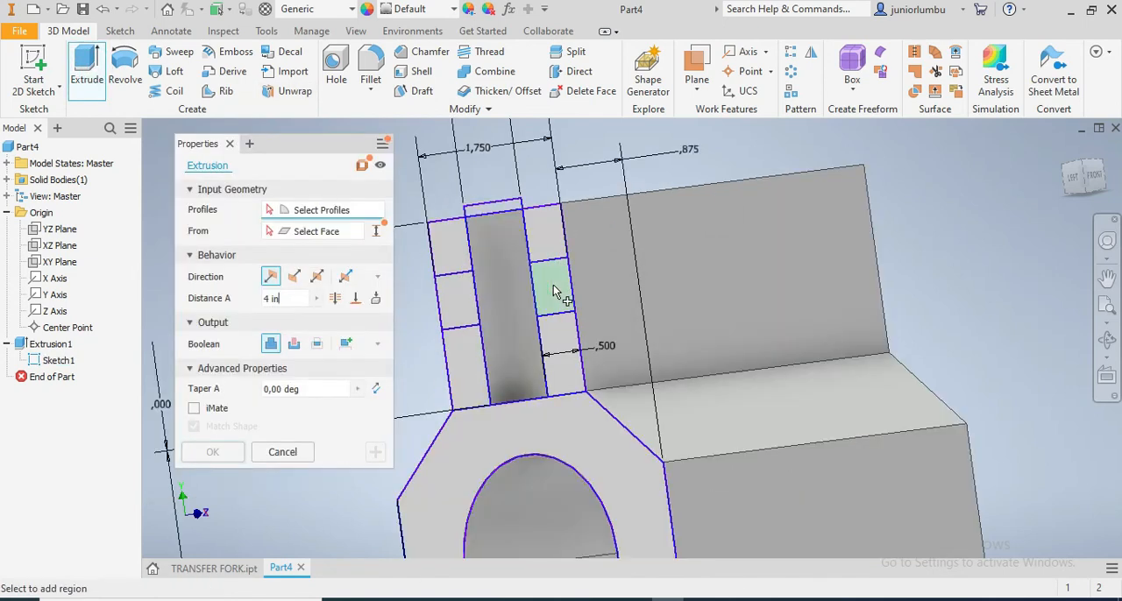
{"action": "left_click", "coordinate": [552, 285]}
{"action": "left_click", "coordinate": [488, 248]}
{"action": "left_click", "coordinate": [449, 248]}
{"action": "left_click", "coordinate": [459, 302]}
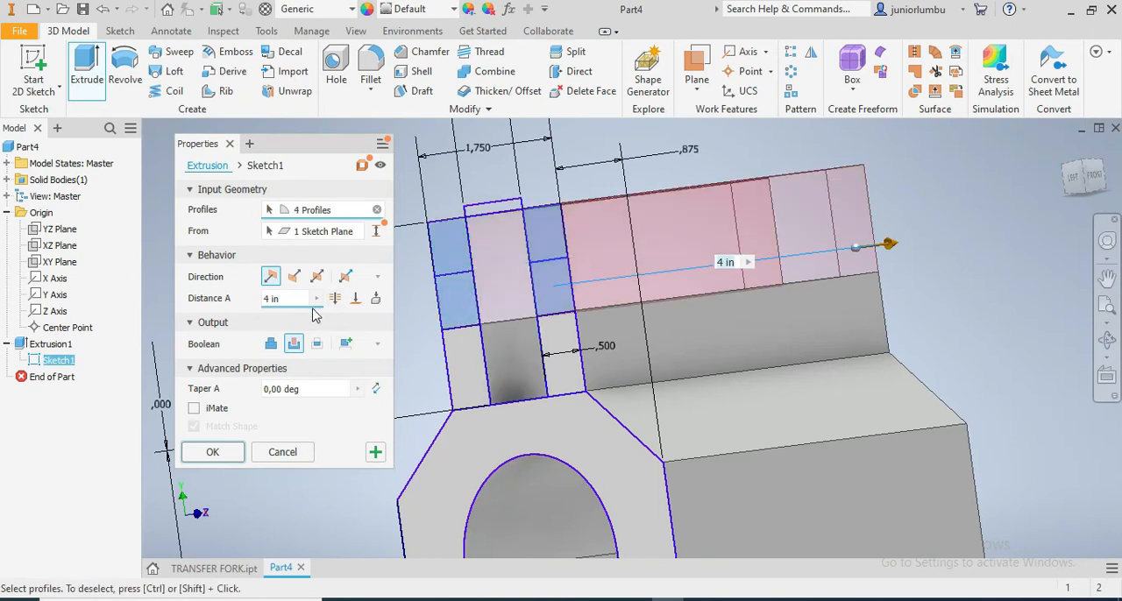
{"action": "left_click_drag", "start_coordinate": [291, 302], "coordinate": [263, 301]}
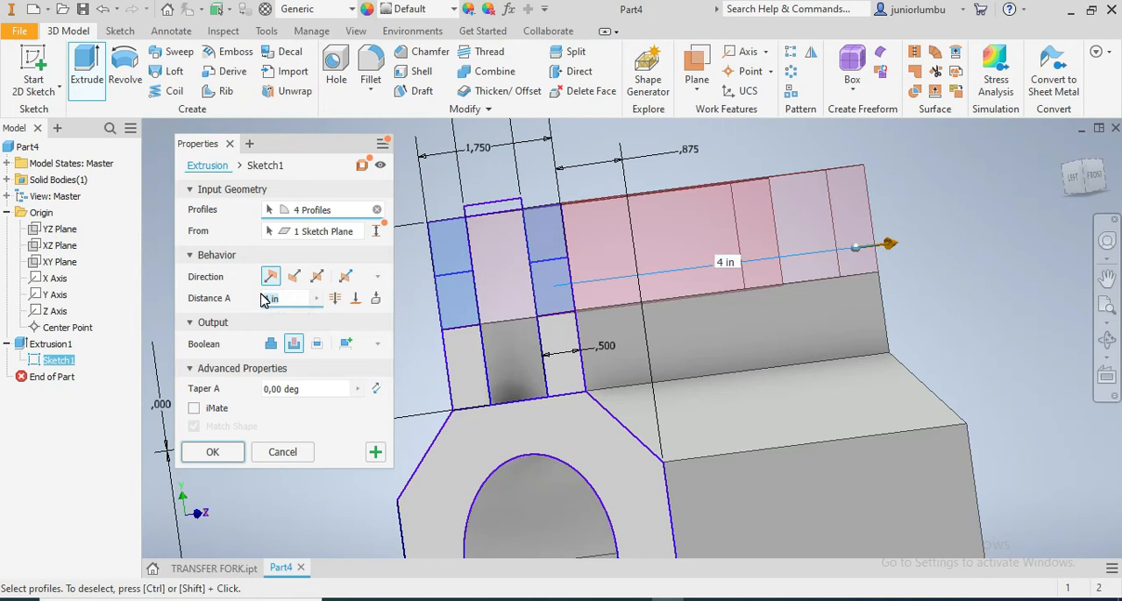
{"action": "scroll", "coordinate": [664, 293], "scroll_direction": "down", "scroll_amount": 3}
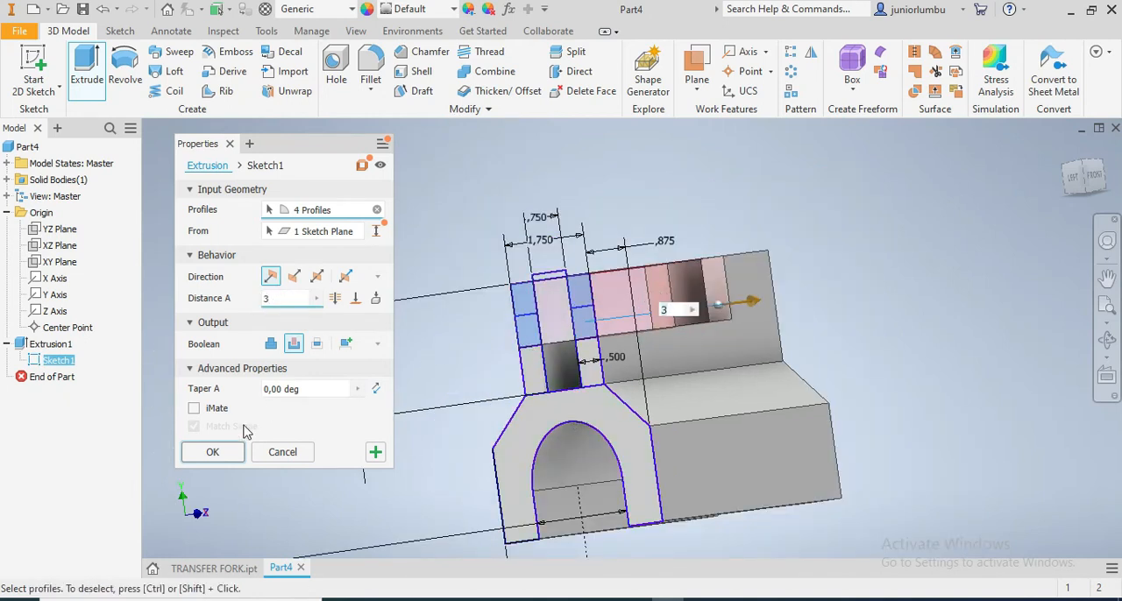
{"action": "left_click", "coordinate": [213, 453]}
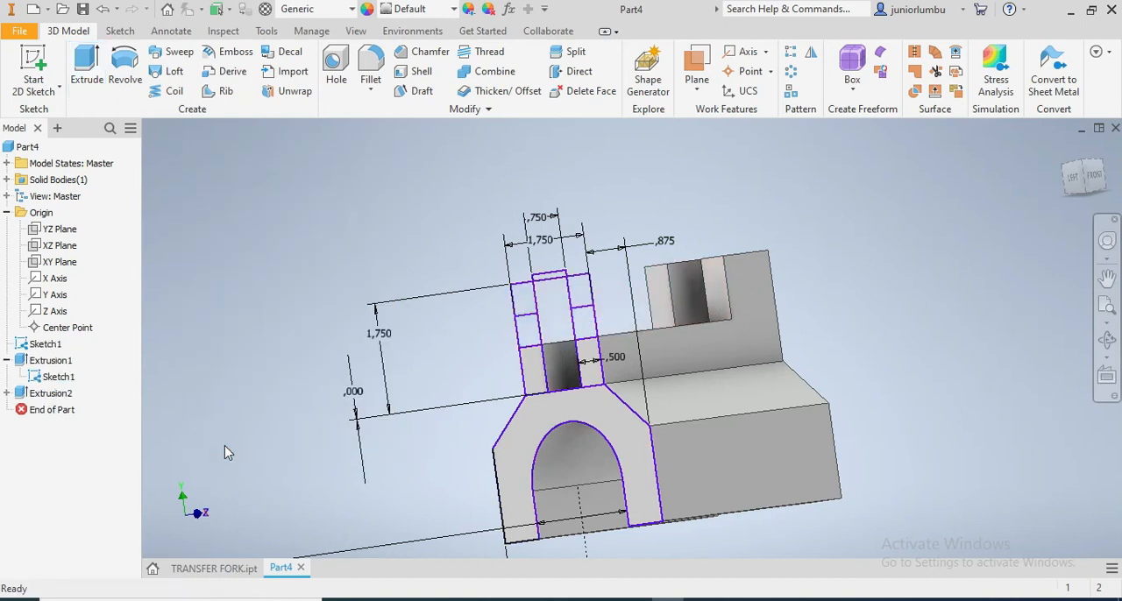
{"action": "left_click", "coordinate": [88, 68]}
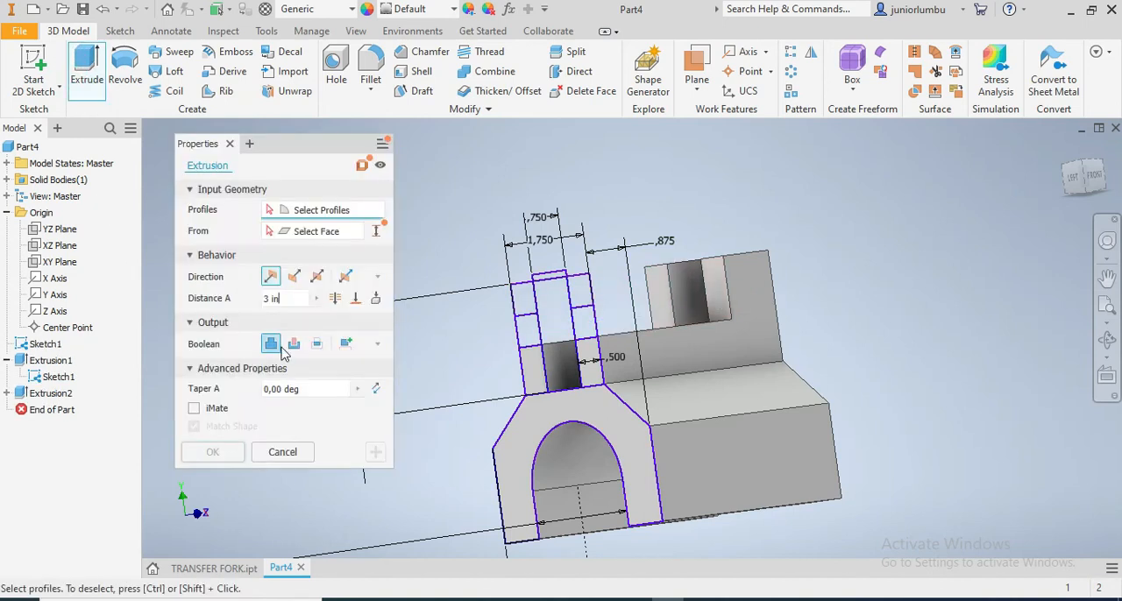
{"action": "left_click", "coordinate": [526, 423]}
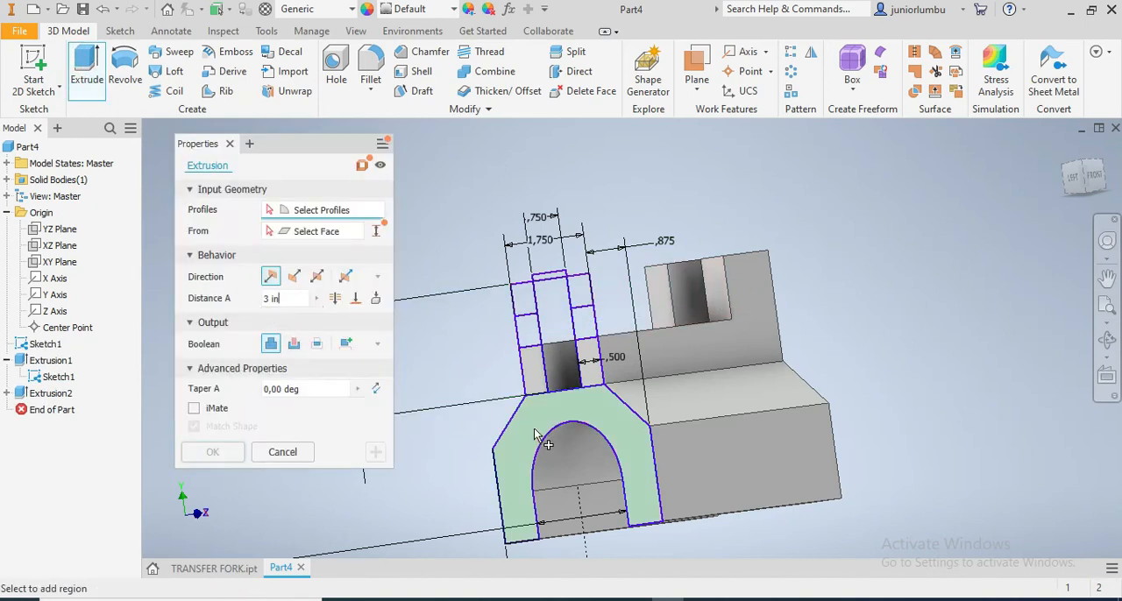
{"action": "left_click", "coordinate": [594, 374]}
{"action": "left_click", "coordinate": [583, 322]}
{"action": "left_click", "coordinate": [548, 326]}
{"action": "left_click", "coordinate": [528, 331]}
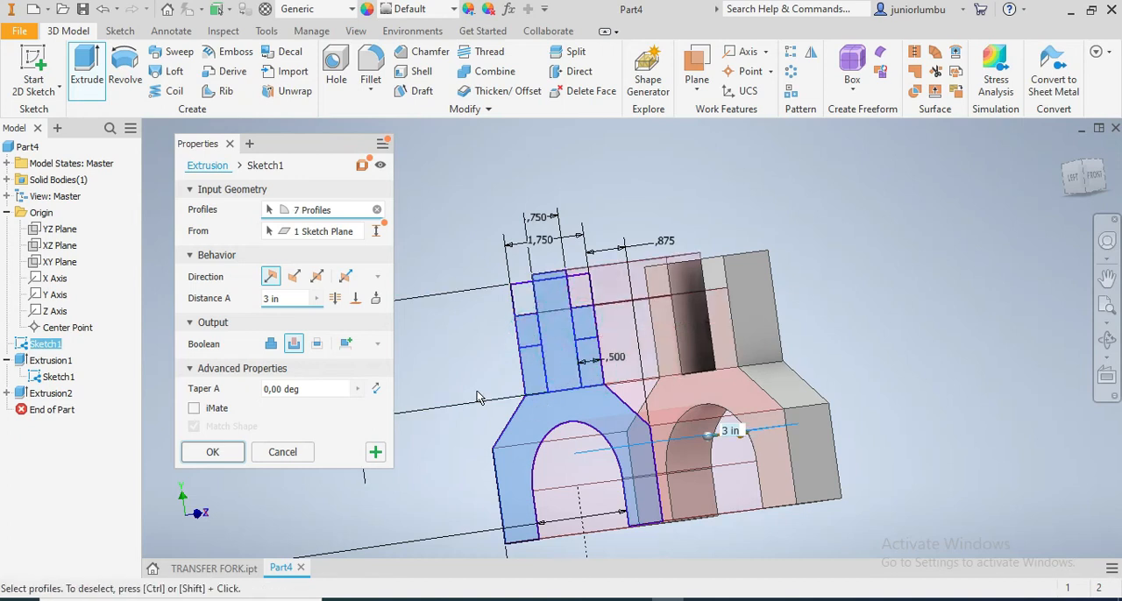
{"action": "key", "text": "Return"}
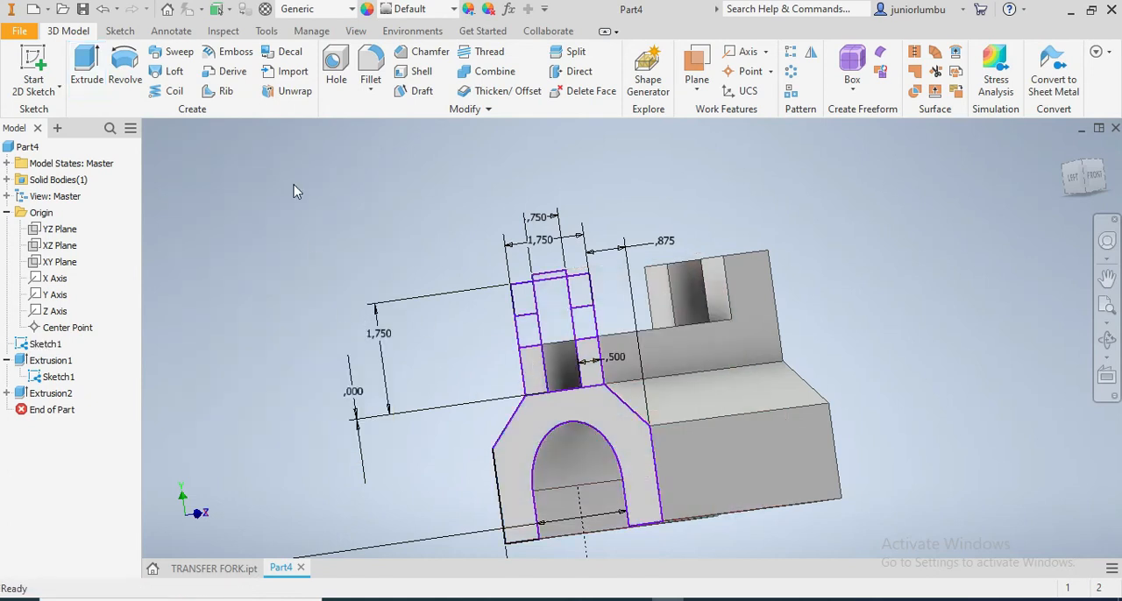
Extrude the arched body with the lowest and middle regions of both prongs 1 in in the flipped direction, joined to the fork
{"action": "left_click", "coordinate": [79, 74]}
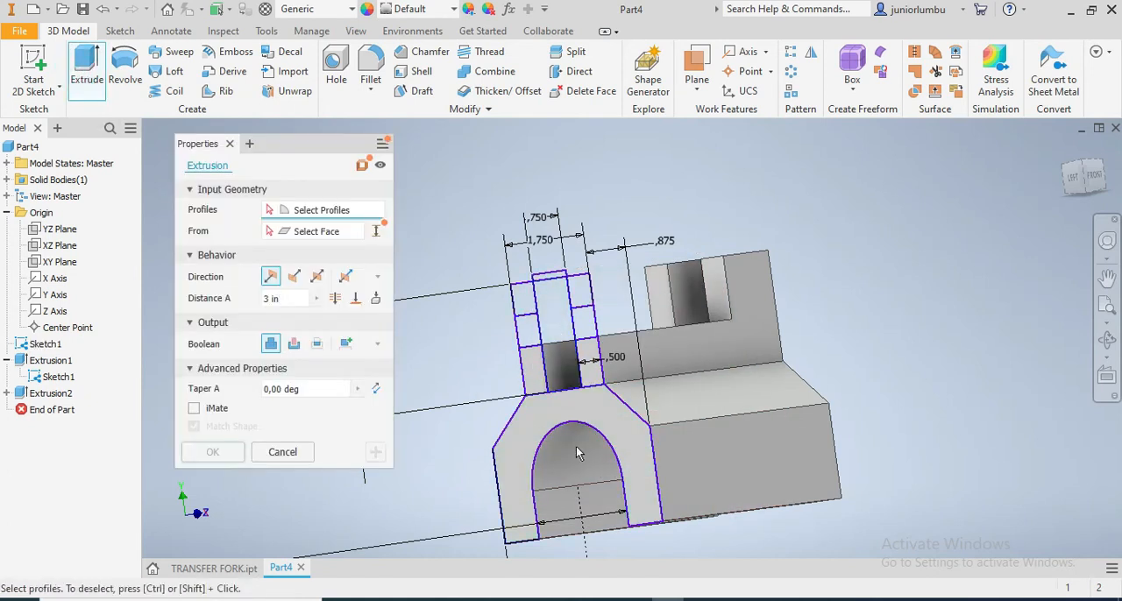
{"action": "left_click", "coordinate": [530, 431]}
{"action": "left_click", "coordinate": [535, 375]}
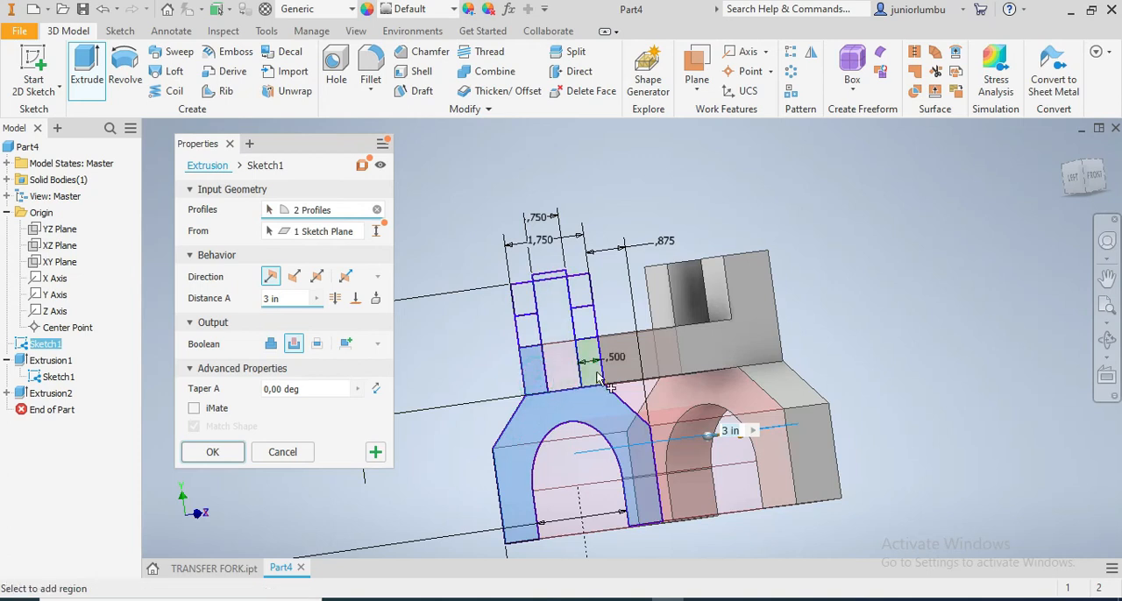
{"action": "left_click", "coordinate": [593, 375]}
{"action": "left_click", "coordinate": [584, 323]}
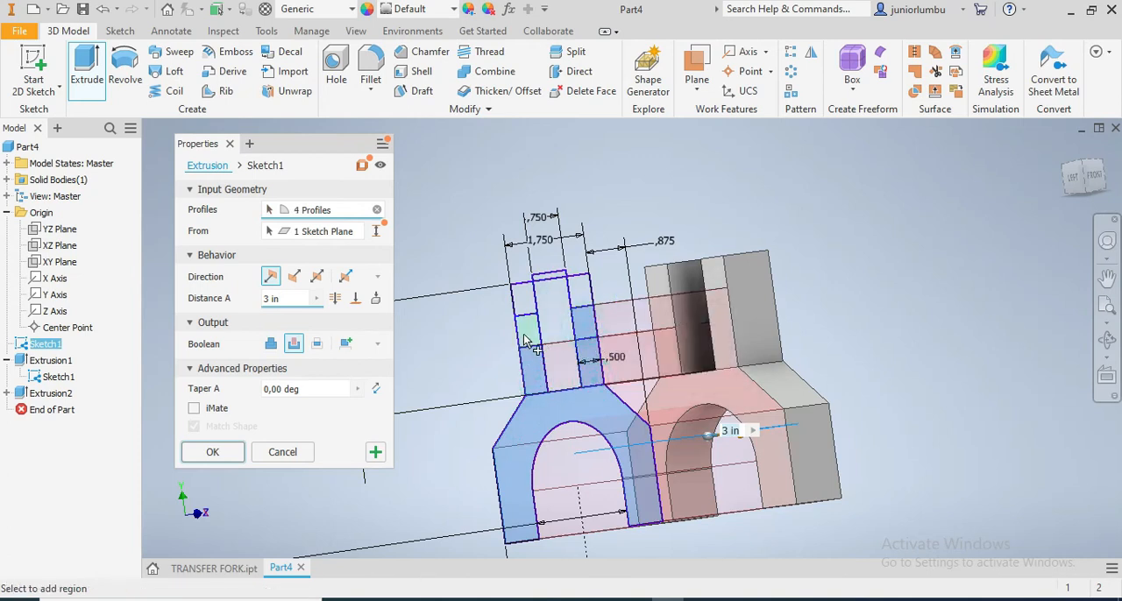
{"action": "left_click", "coordinate": [524, 336]}
{"action": "left_click_drag", "start_coordinate": [270, 300], "coordinate": [251, 300]}
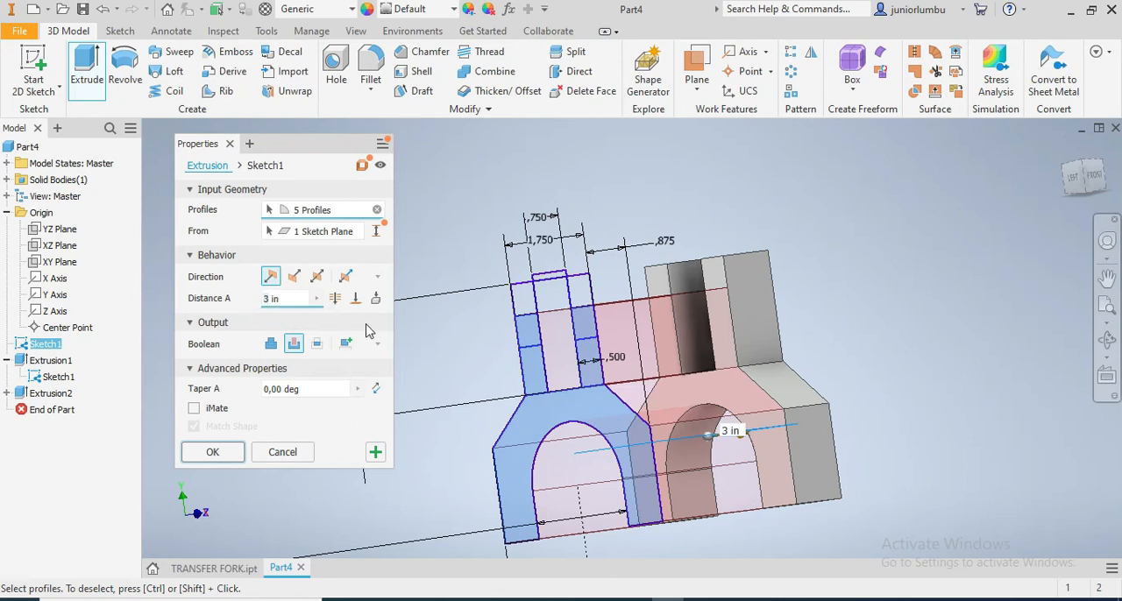
{"action": "type", "text": "1"}
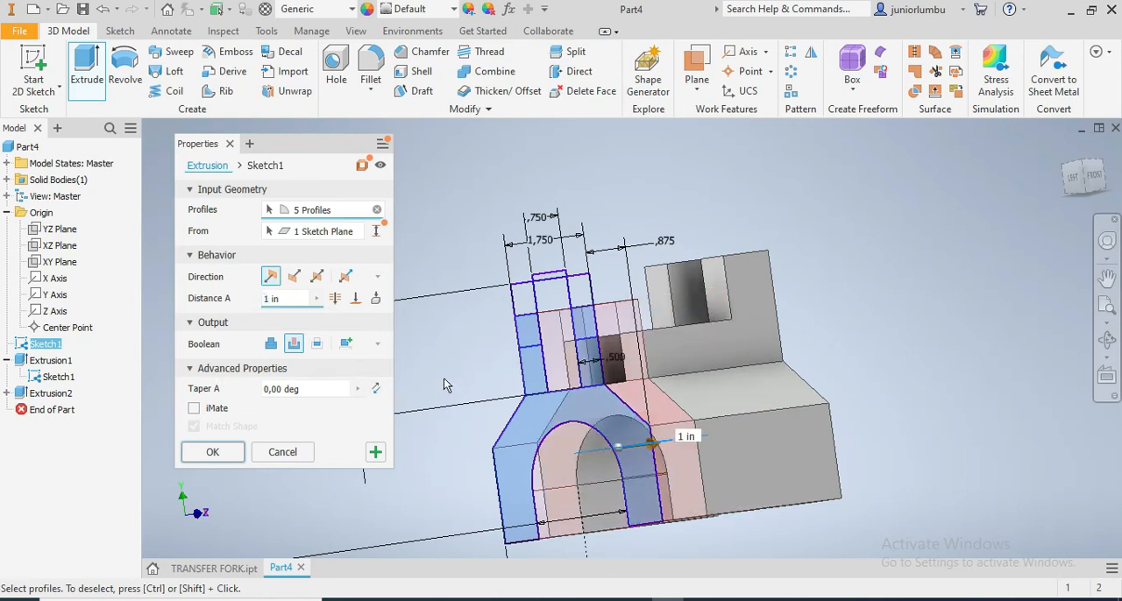
{"action": "left_click", "coordinate": [294, 276]}
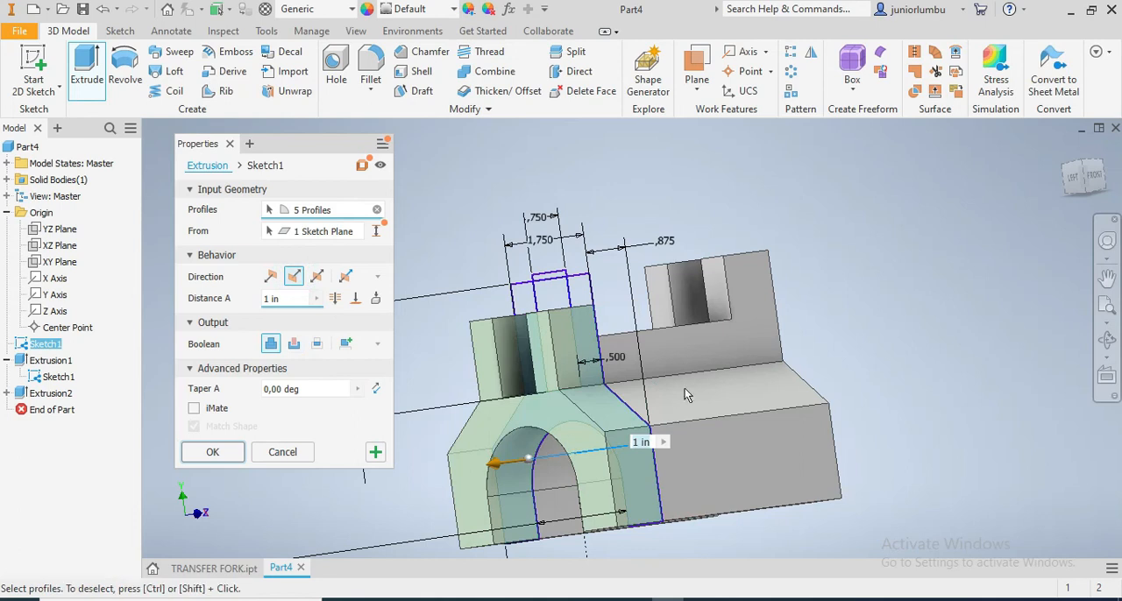
{"action": "left_click", "coordinate": [213, 452]}
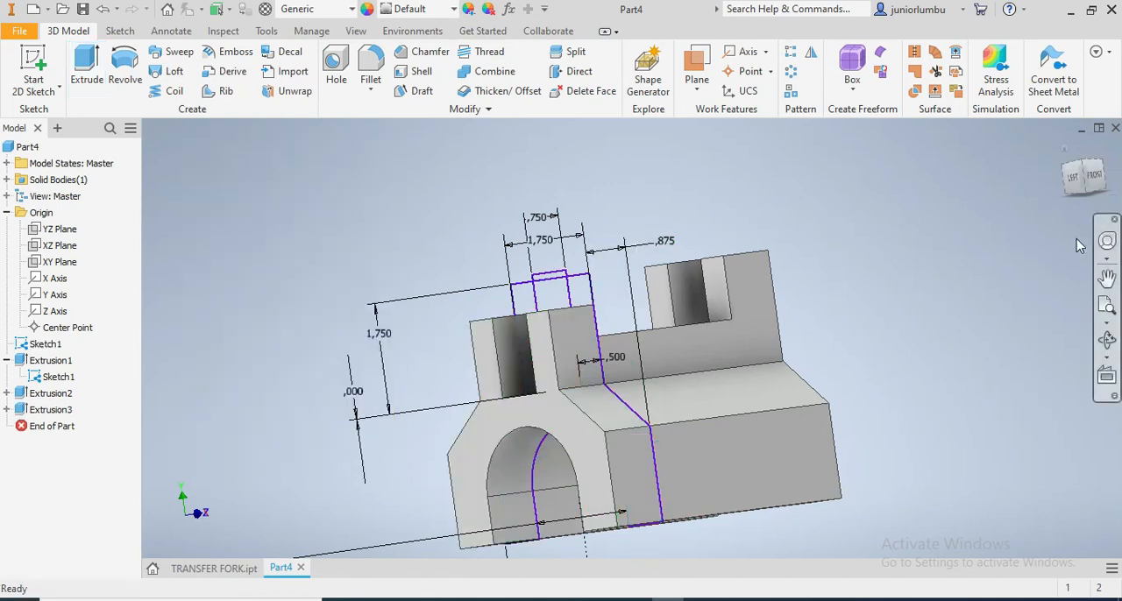
Turn off the visibility of the shared end-profile sketch
{"action": "left_click", "coordinate": [1087, 192]}
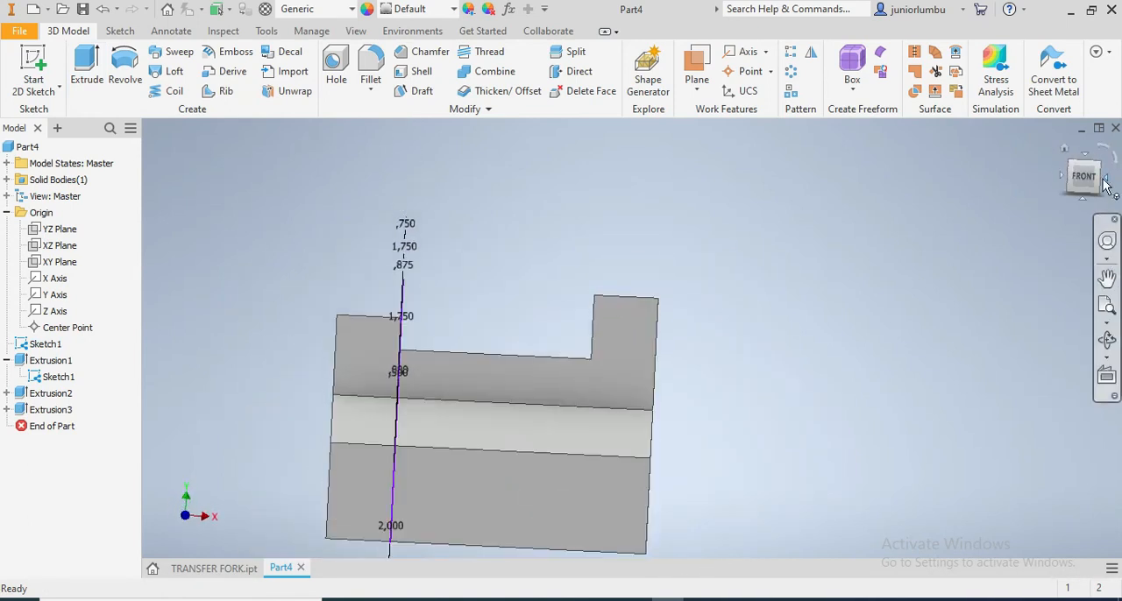
{"action": "right_click", "coordinate": [40, 346]}
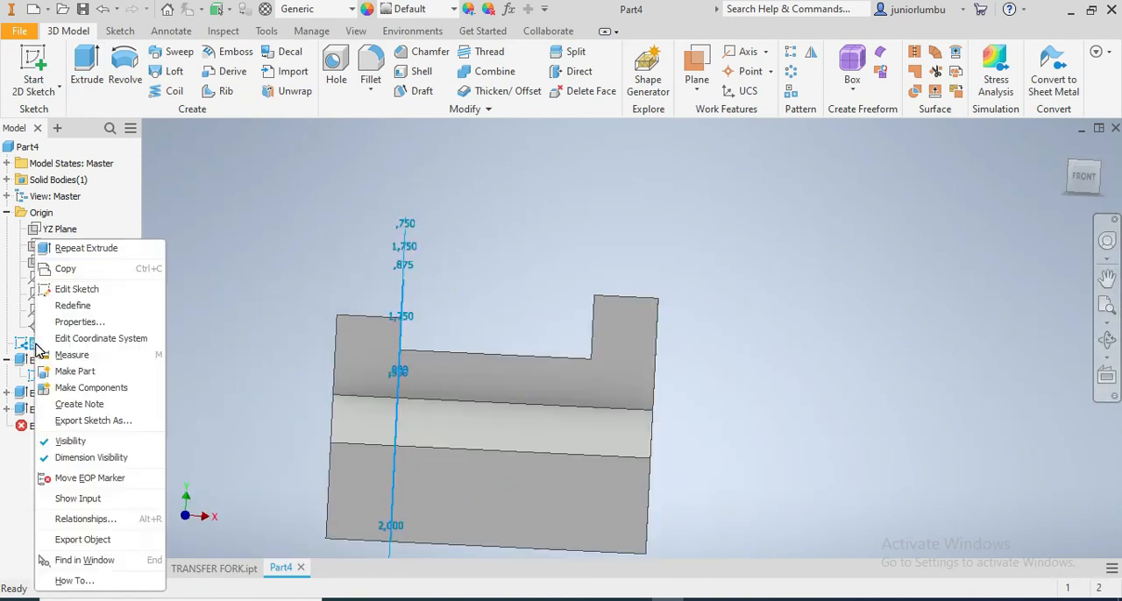
{"action": "left_click", "coordinate": [70, 441]}
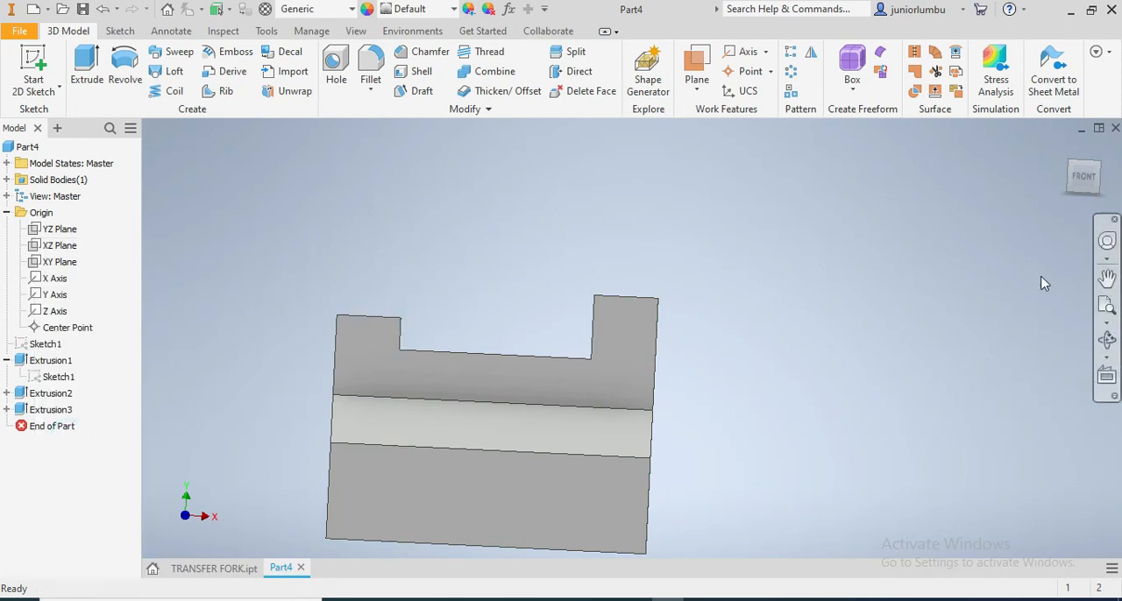
Fillet the four crosswise top edges of the two taller prong ends with a 0.5 in radius to round them fully
{"action": "mouse_move", "coordinate": [1081, 182]}
{"action": "left_mouse_down"}
{"action": "mouse_move", "coordinate": [1041, 190]}
{"action": "mouse_move", "coordinate": [1018, 212]}
{"action": "left_mouse_up"}
{"action": "left_click", "coordinate": [602, 401]}
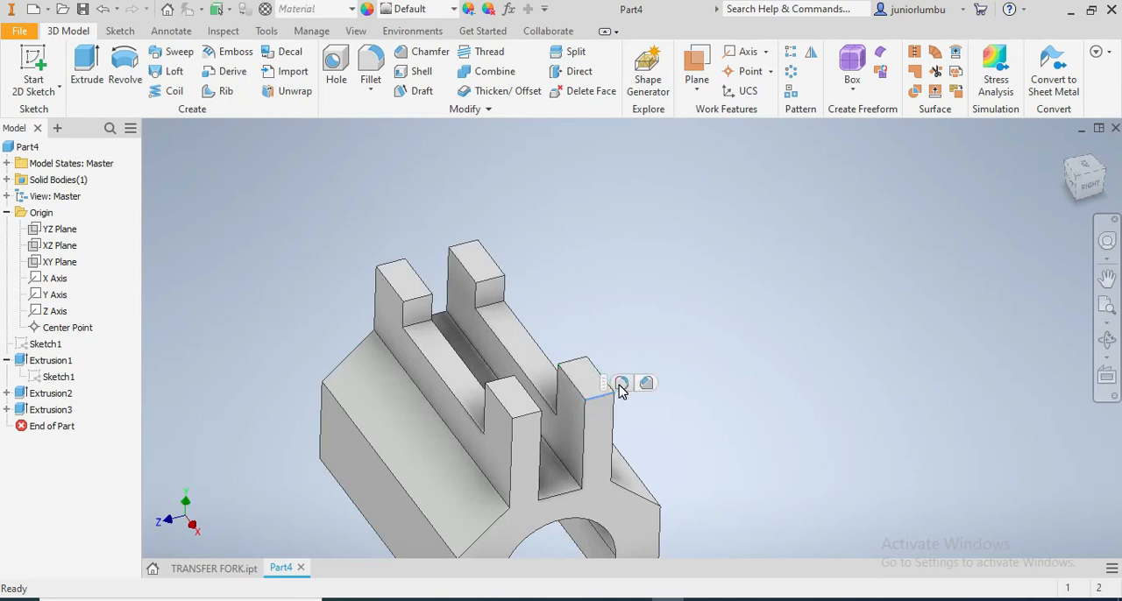
{"action": "left_click", "coordinate": [622, 384]}
{"action": "left_click", "coordinate": [585, 357]}
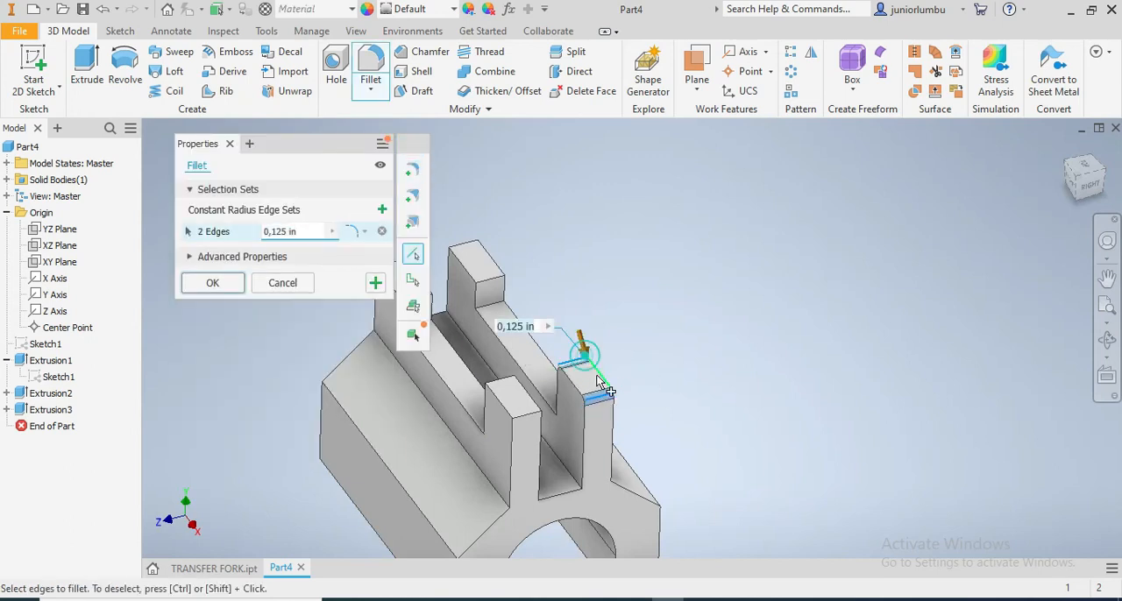
{"action": "left_click", "coordinate": [524, 420]}
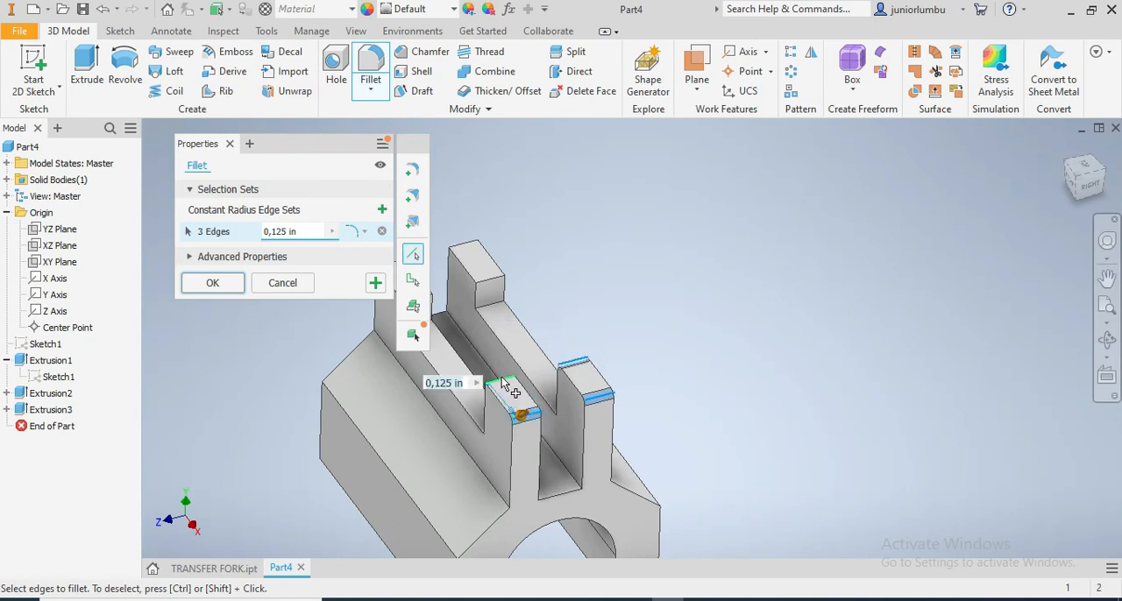
{"action": "left_click", "coordinate": [504, 385]}
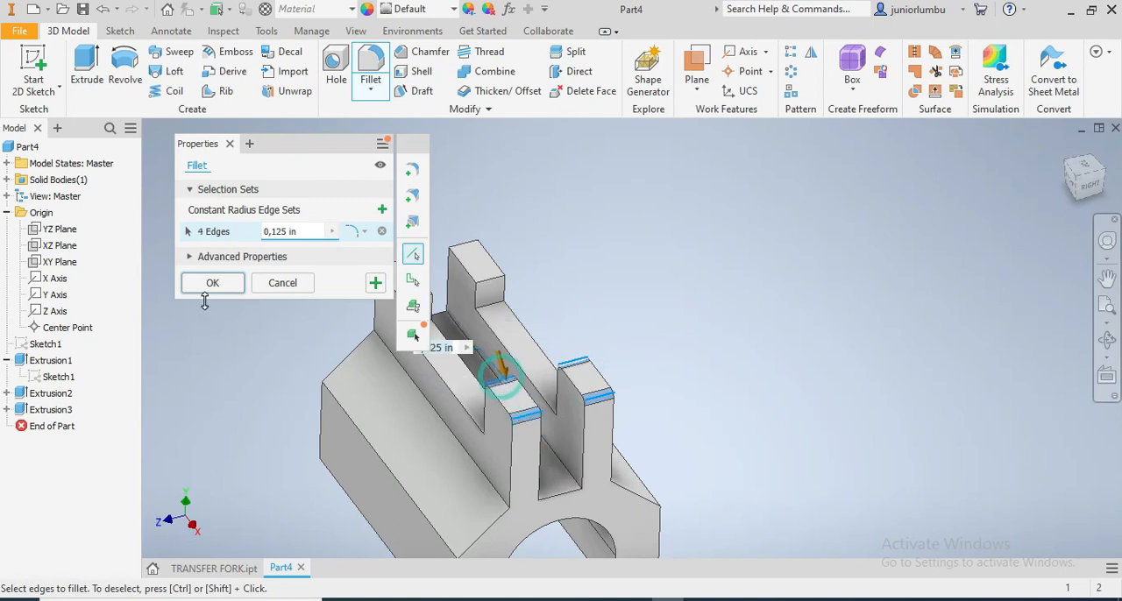
{"action": "left_click", "coordinate": [275, 232]}
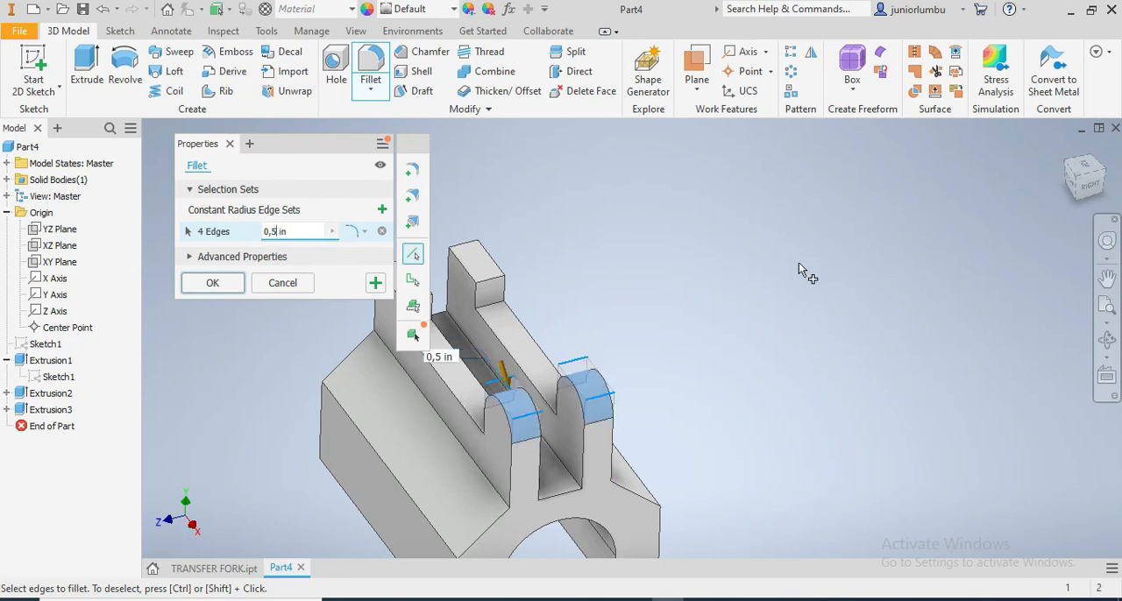
{"action": "left_click", "coordinate": [214, 284]}
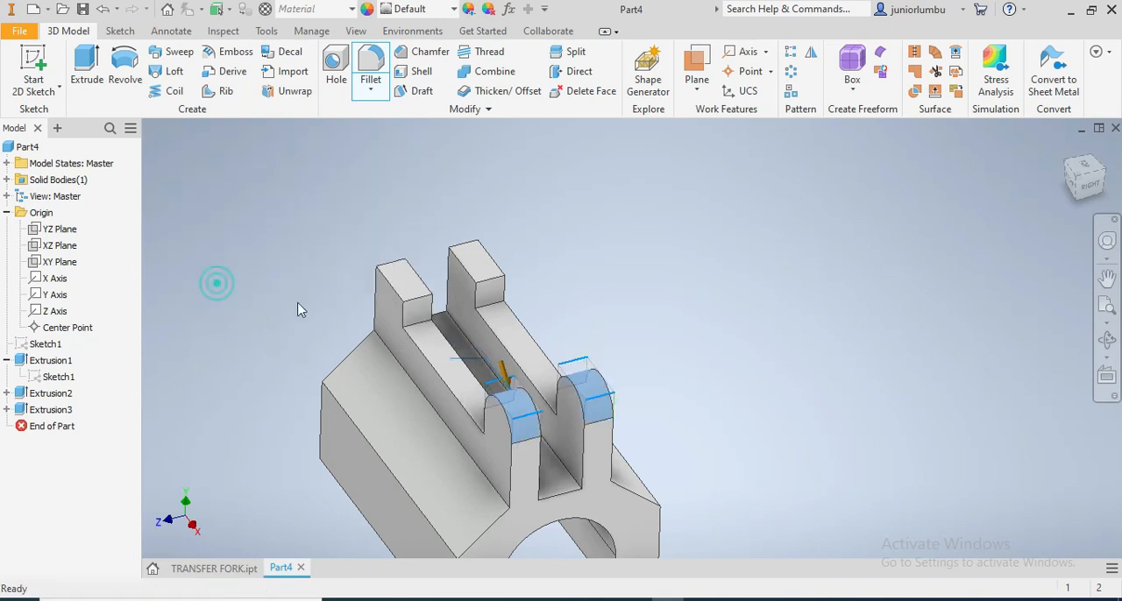
Start a sketch on the back lower side face and draw a rectangle about 3.31 by 2.25 in, from the bottom edge to the slope's upper edge
{"action": "left_click", "coordinate": [1081, 199]}
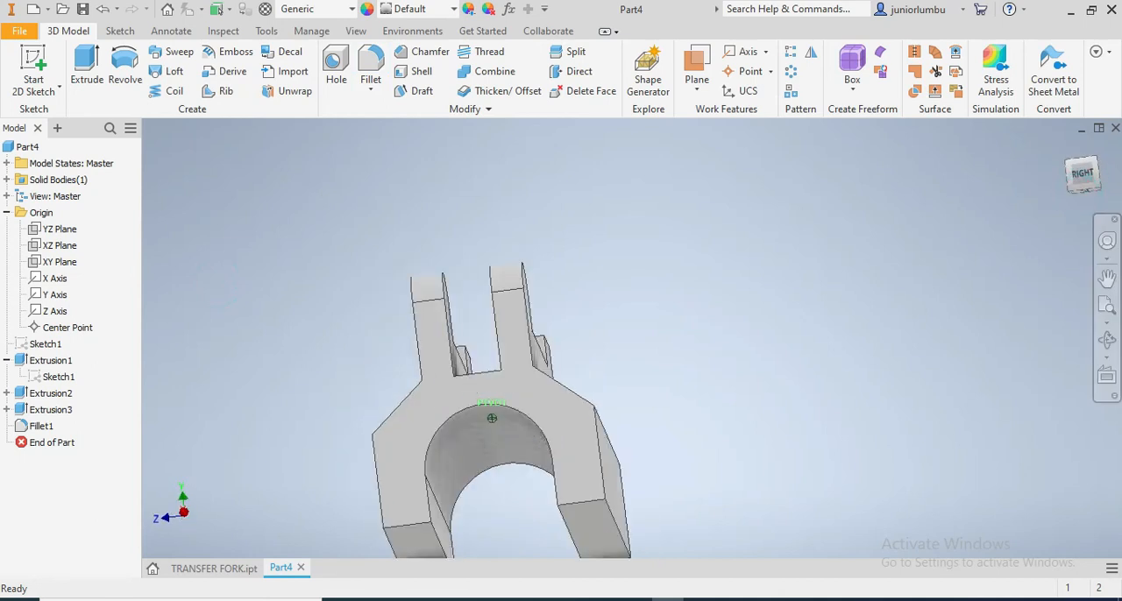
{"action": "left_click", "coordinate": [1096, 178]}
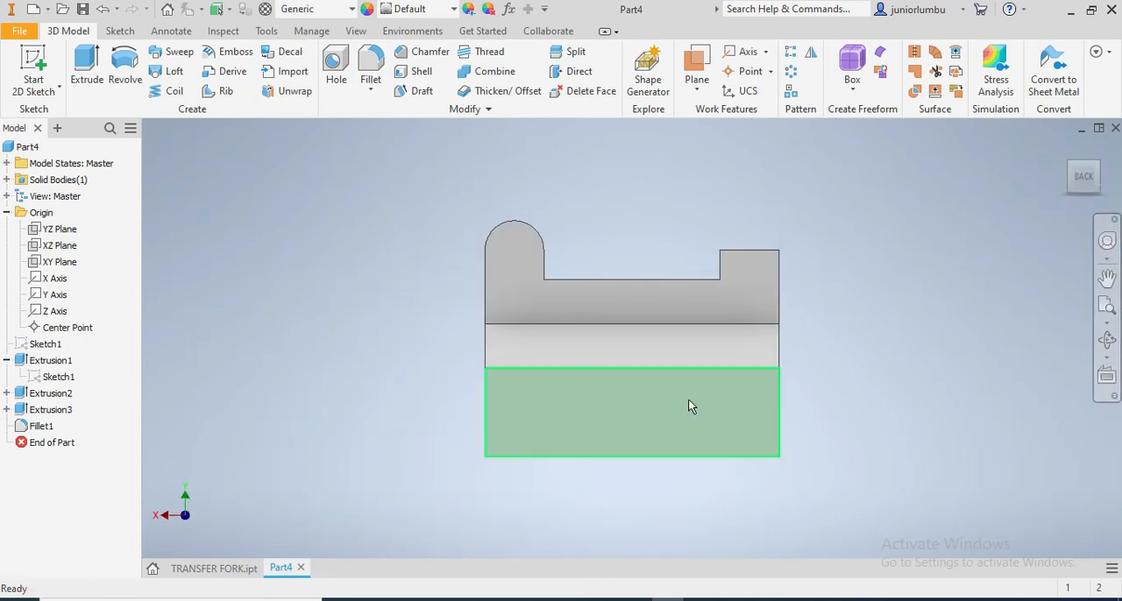
{"action": "right_click", "coordinate": [606, 417]}
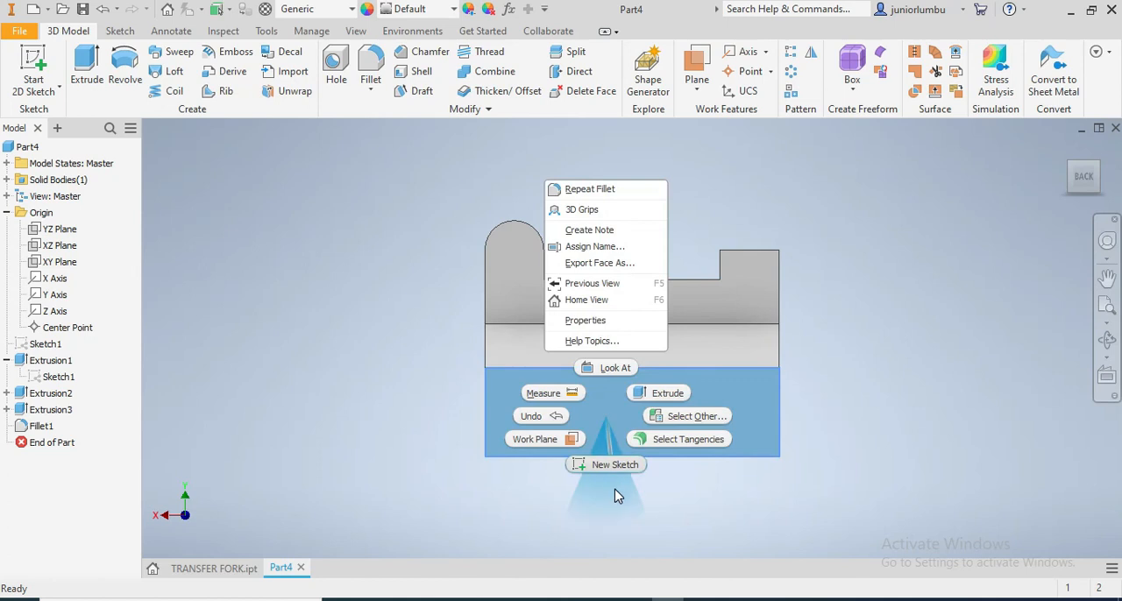
{"action": "left_click", "coordinate": [615, 466]}
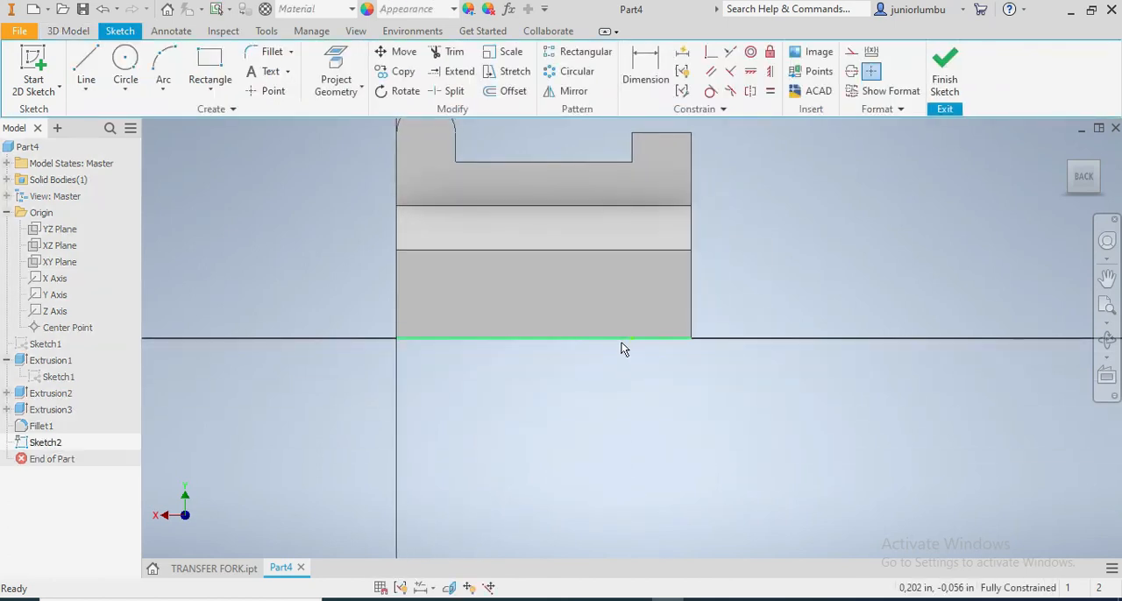
{"action": "left_click", "coordinate": [209, 61]}
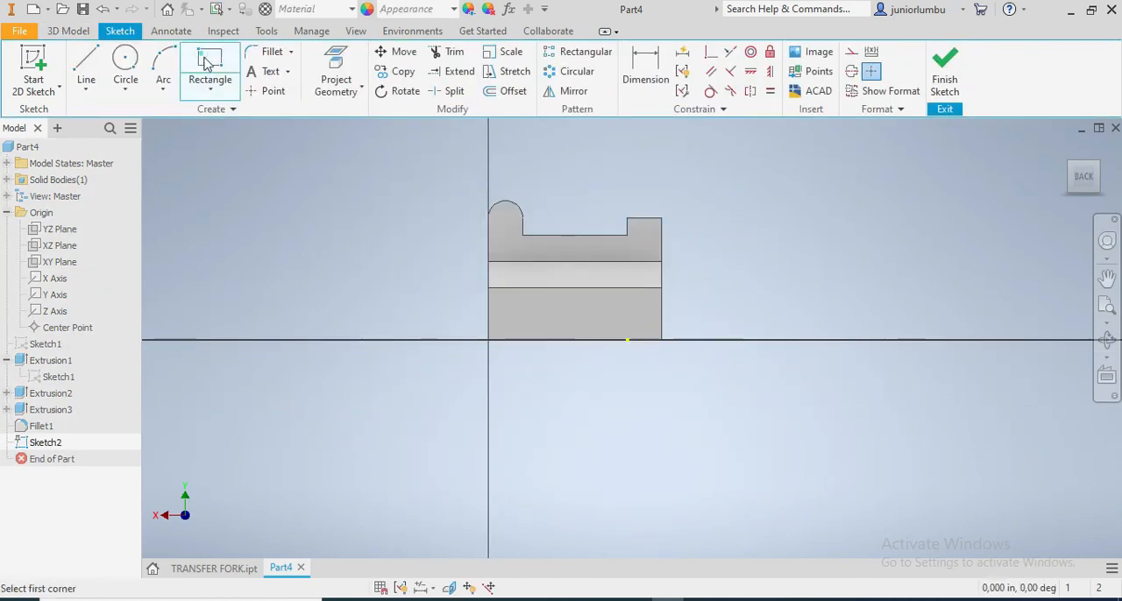
{"action": "left_click", "coordinate": [519, 262]}
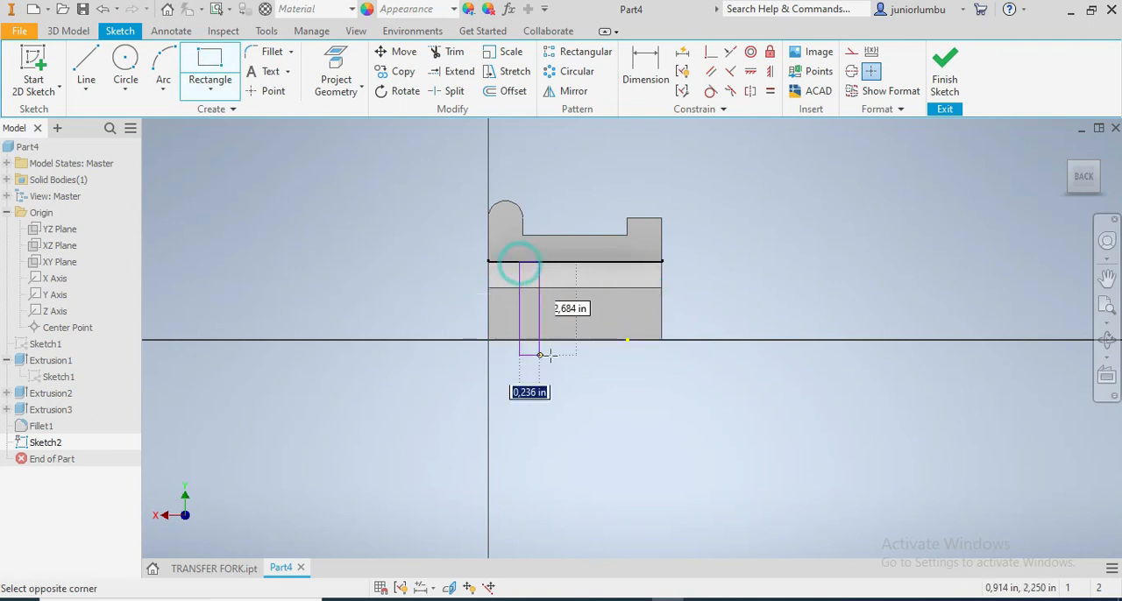
{"action": "left_click", "coordinate": [635, 340]}
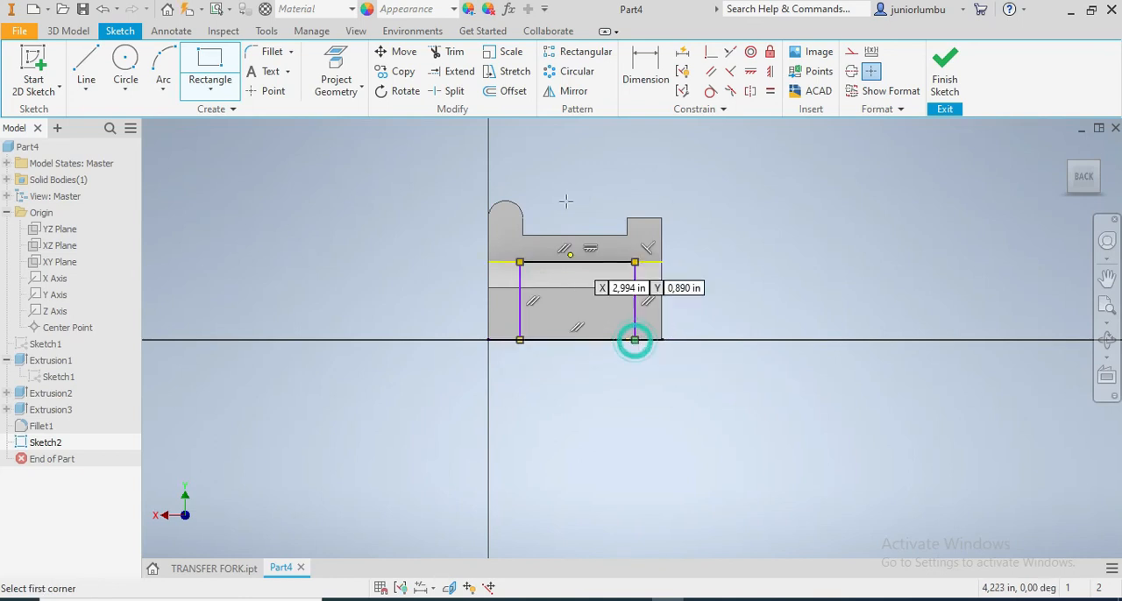
Dimension the rectangle's width between its two vertical sides and set it to 3.5 in
{"action": "left_click", "coordinate": [662, 79]}
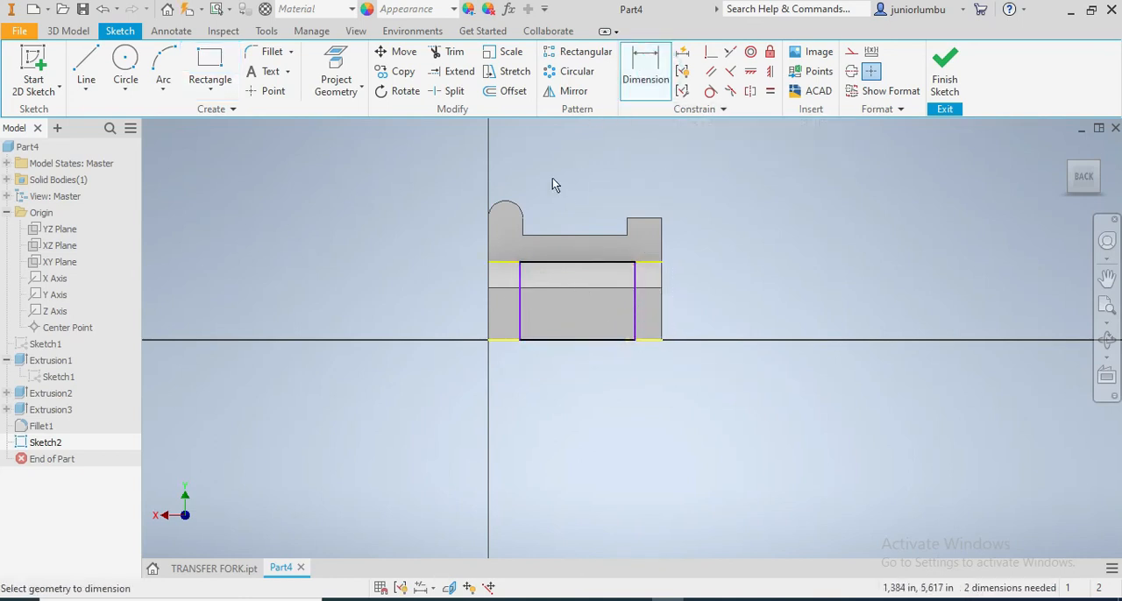
{"action": "left_click", "coordinate": [521, 322]}
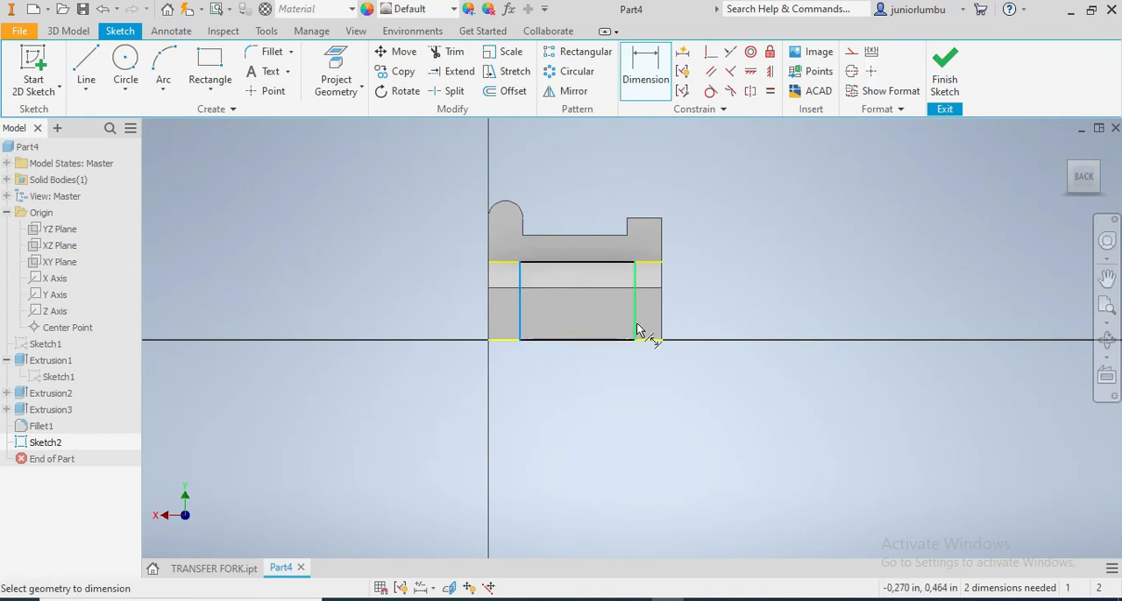
{"action": "left_click", "coordinate": [635, 333]}
{"action": "left_click", "coordinate": [571, 377]}
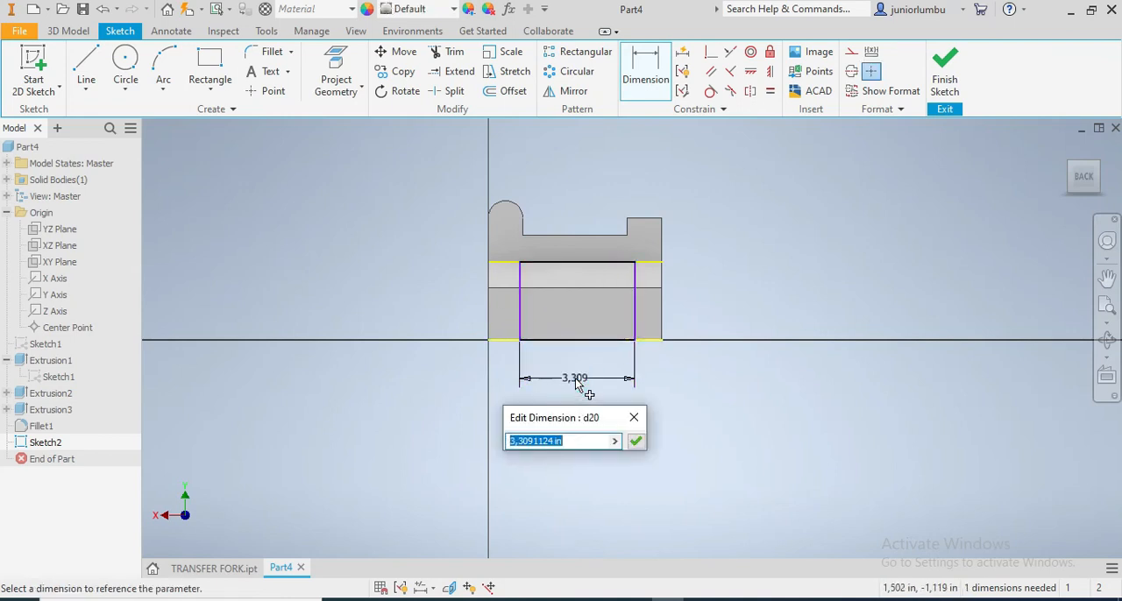
{"action": "type", "text": "3"}
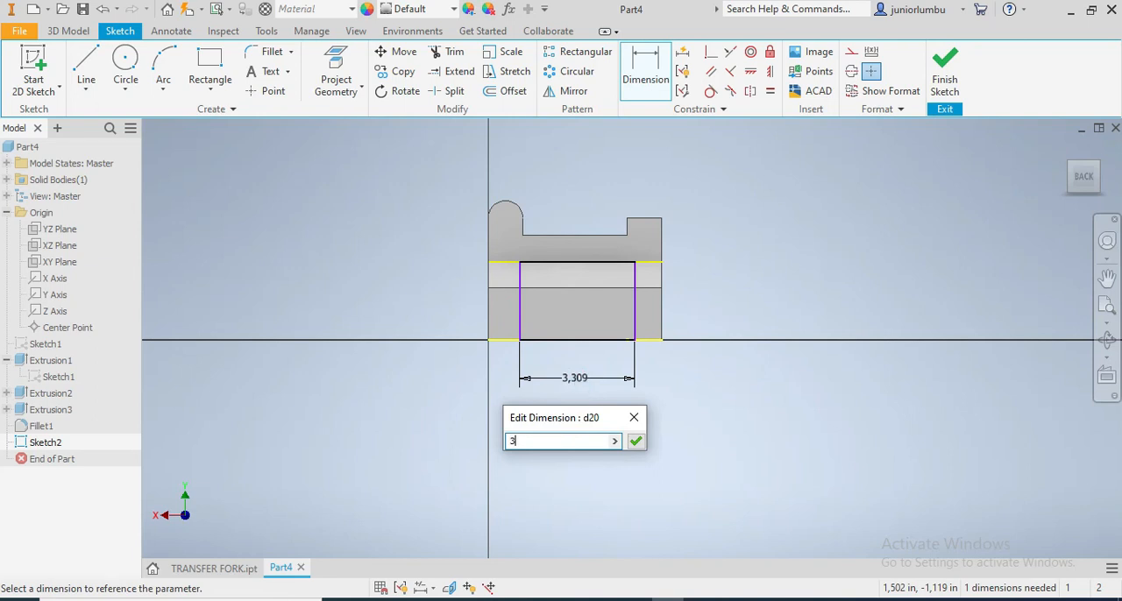
{"action": "type", "text": ".5"}
{"action": "key", "text": "Return"}
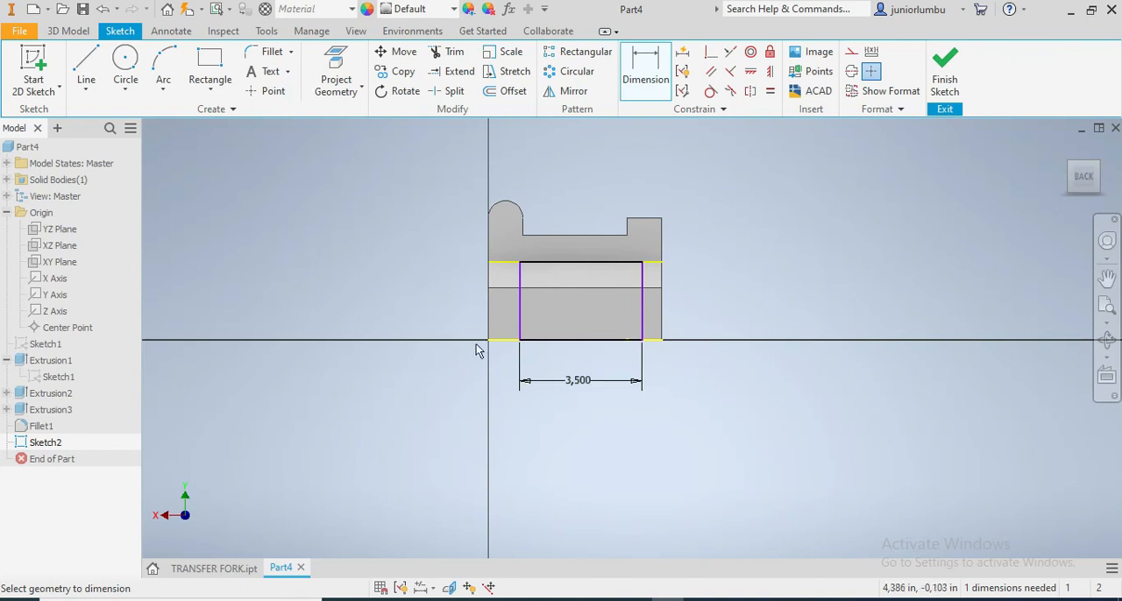
Set the distance from the fork's vertical side edge on the rounded-prong end to the rectangle's nearest side to 0.75 in
{"action": "left_click", "coordinate": [489, 314]}
{"action": "left_click", "coordinate": [521, 320]}
{"action": "left_click", "coordinate": [466, 404]}
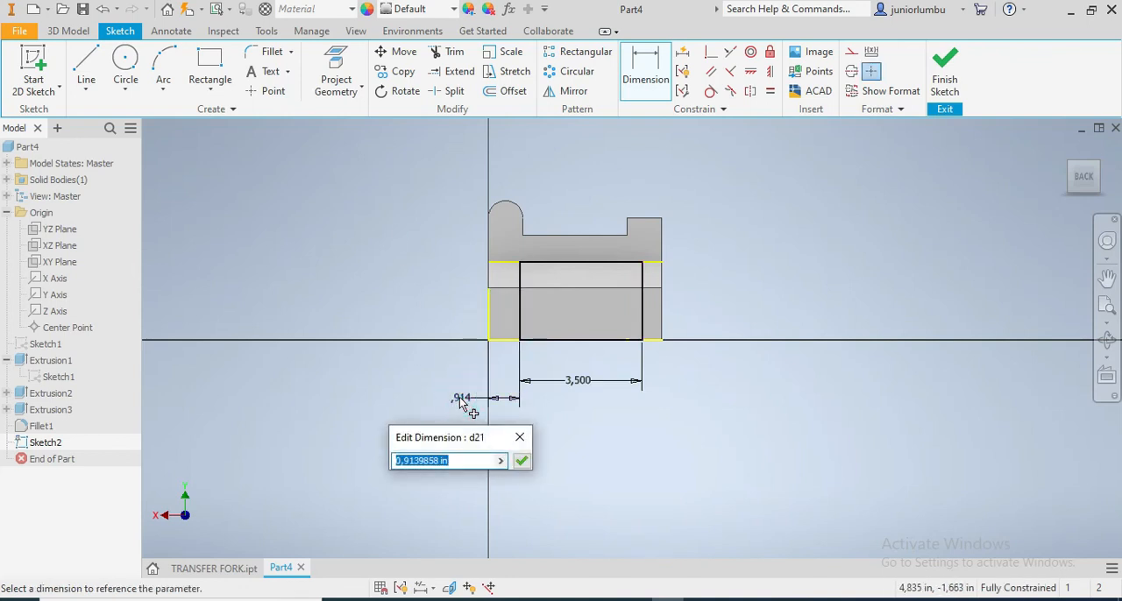
{"action": "type", "text": ".75"}
{"action": "key", "text": "Return"}
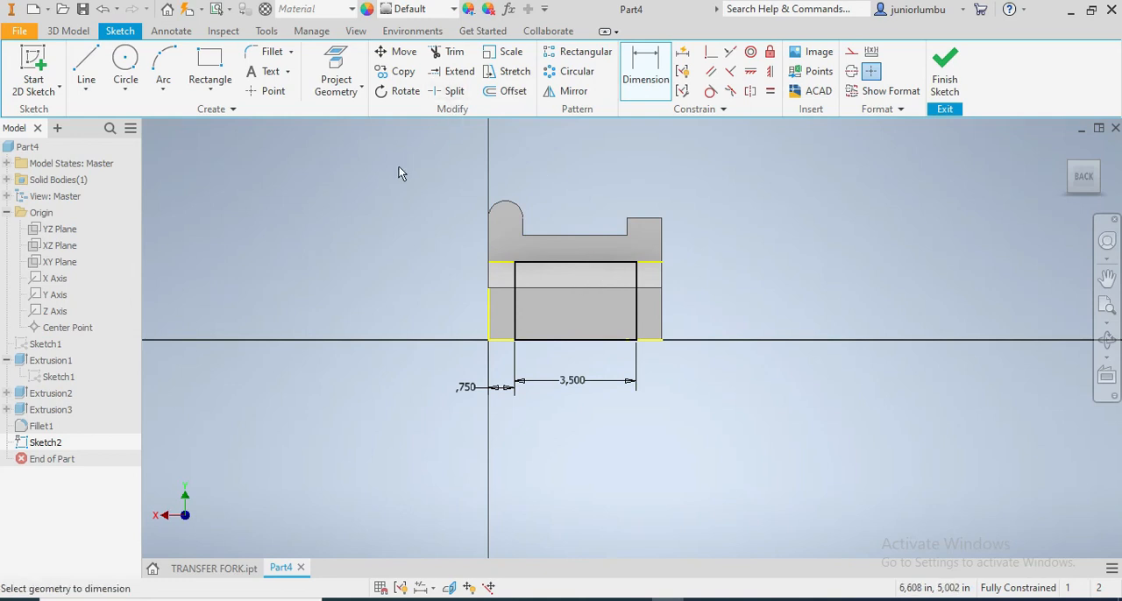
Draw a circle inside the rounded prong end and set its diameter to 0.5 in
{"action": "left_click", "coordinate": [127, 62]}
{"action": "scroll", "coordinate": [498, 236], "scroll_direction": "up", "scroll_amount": 3}
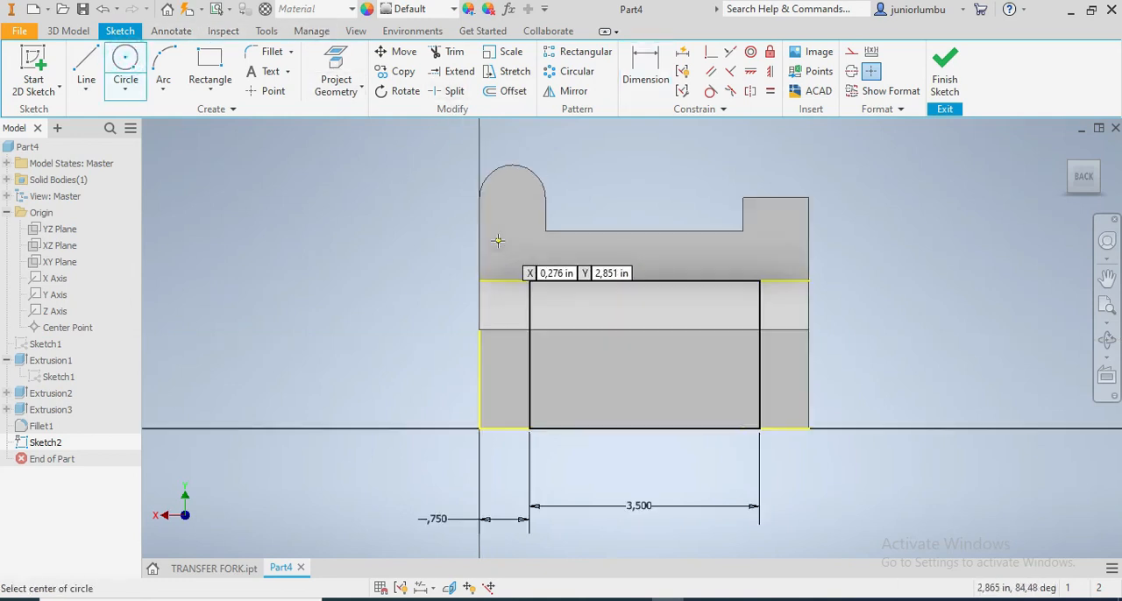
{"action": "left_click", "coordinate": [508, 204]}
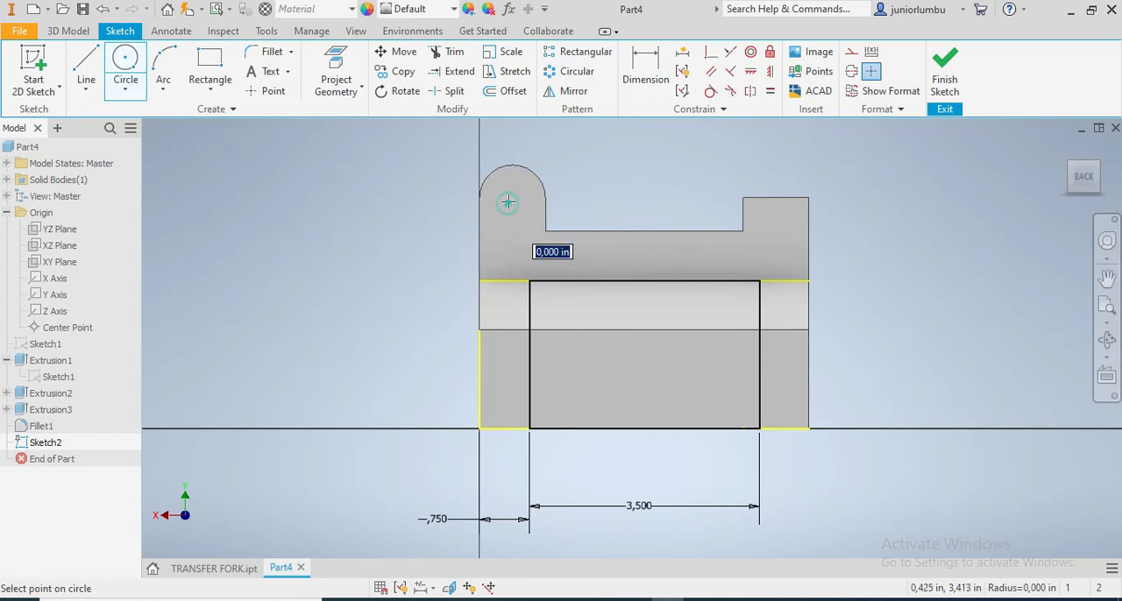
{"action": "left_click", "coordinate": [512, 188]}
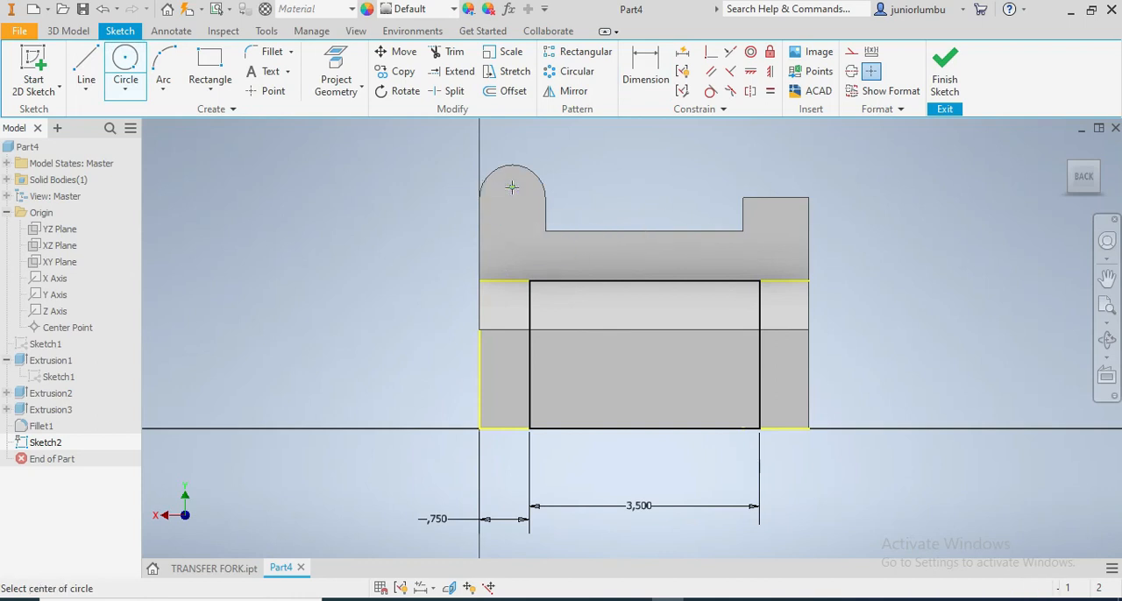
{"action": "left_click", "coordinate": [645, 72]}
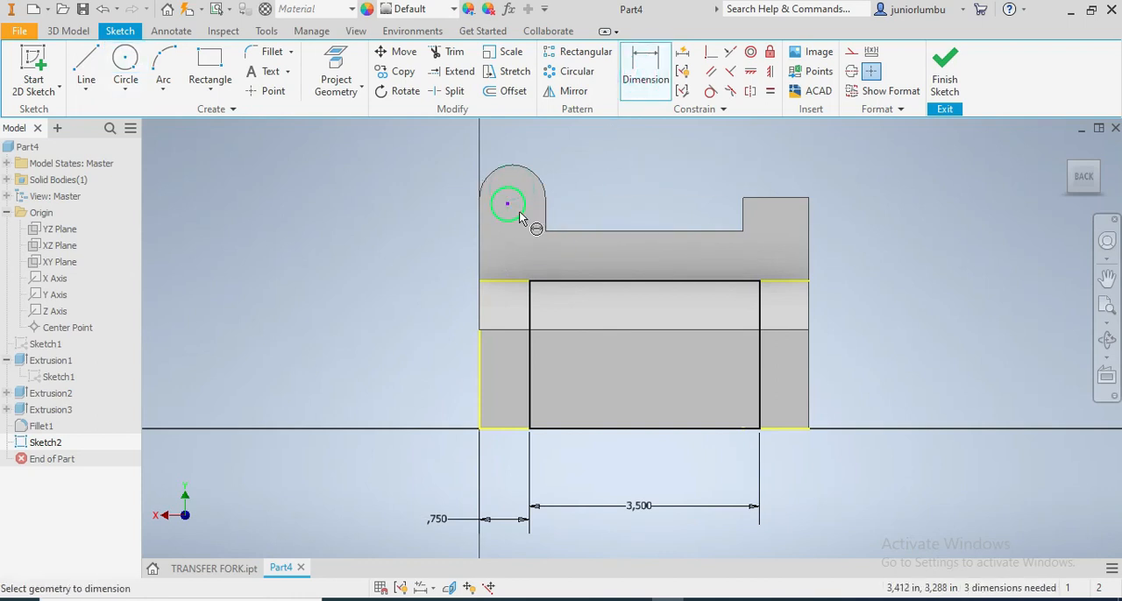
{"action": "left_click", "coordinate": [611, 181]}
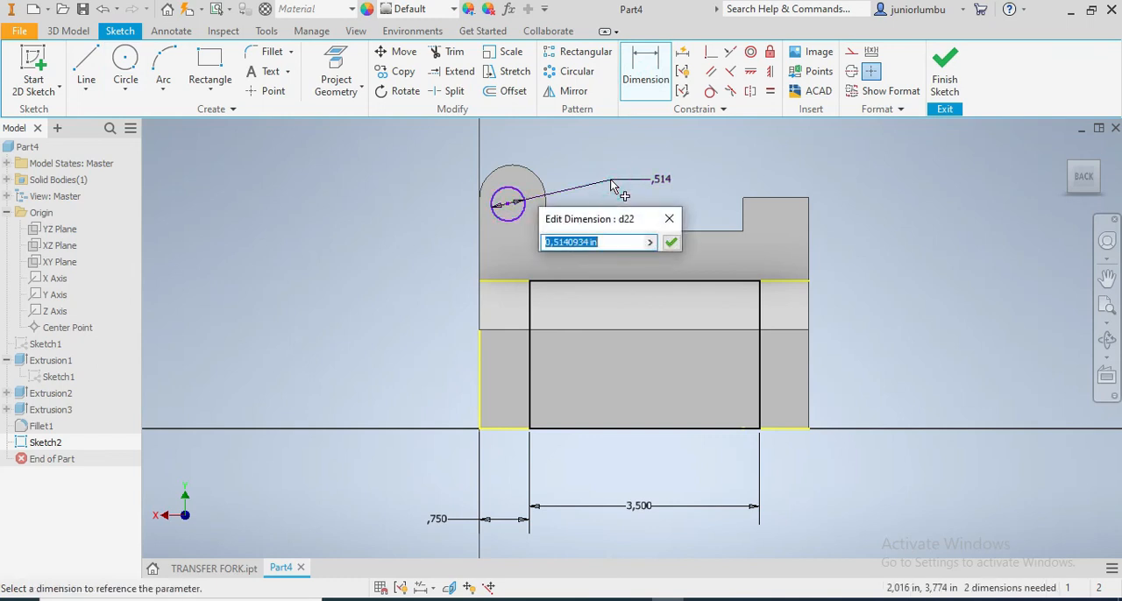
{"action": "type", "text": ".5"}
{"action": "key", "text": "Return"}
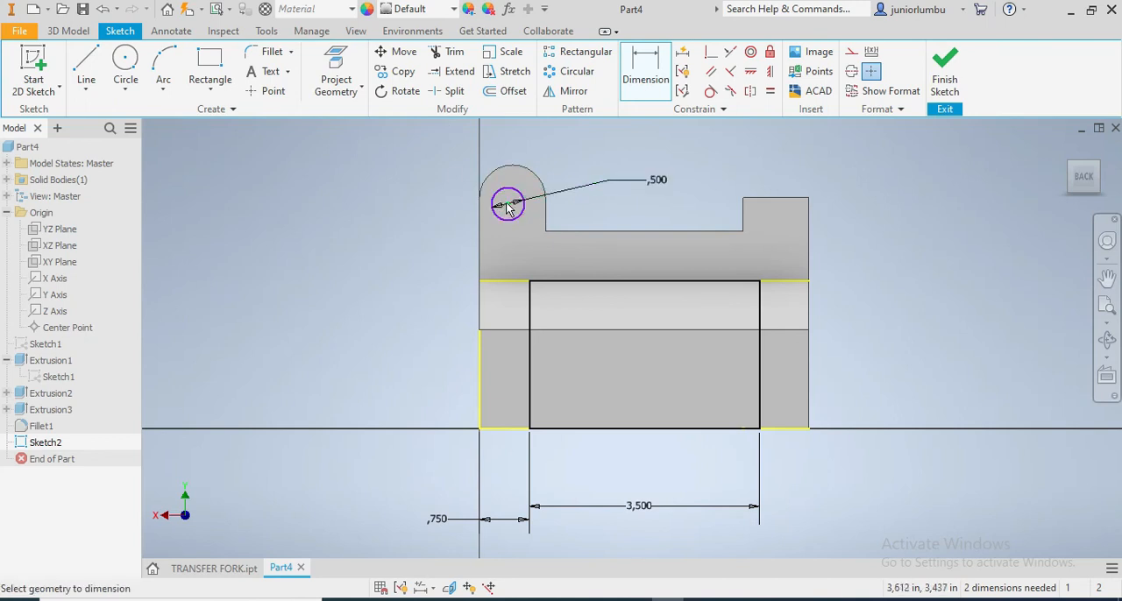
Set the horizontal distance from the circle's center to the rounded prong's inner vertical edge to 0.5 in
{"action": "left_click", "coordinate": [547, 221]}
{"action": "left_click", "coordinate": [528, 259]}
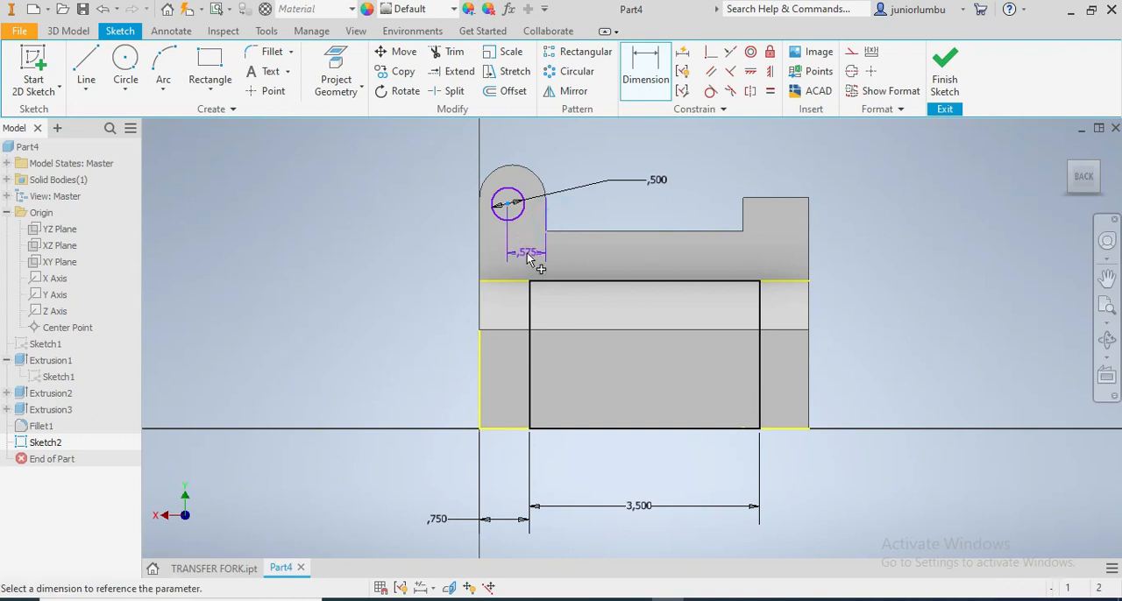
{"action": "type", "text": "."}
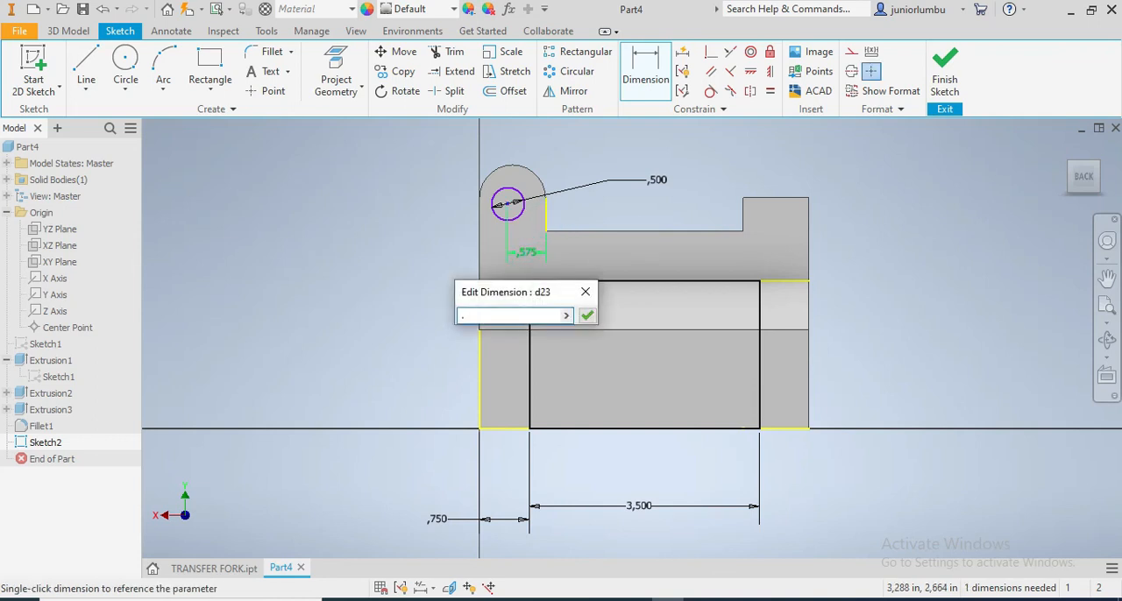
{"action": "type", "text": "5"}
{"action": "key", "text": "Return"}
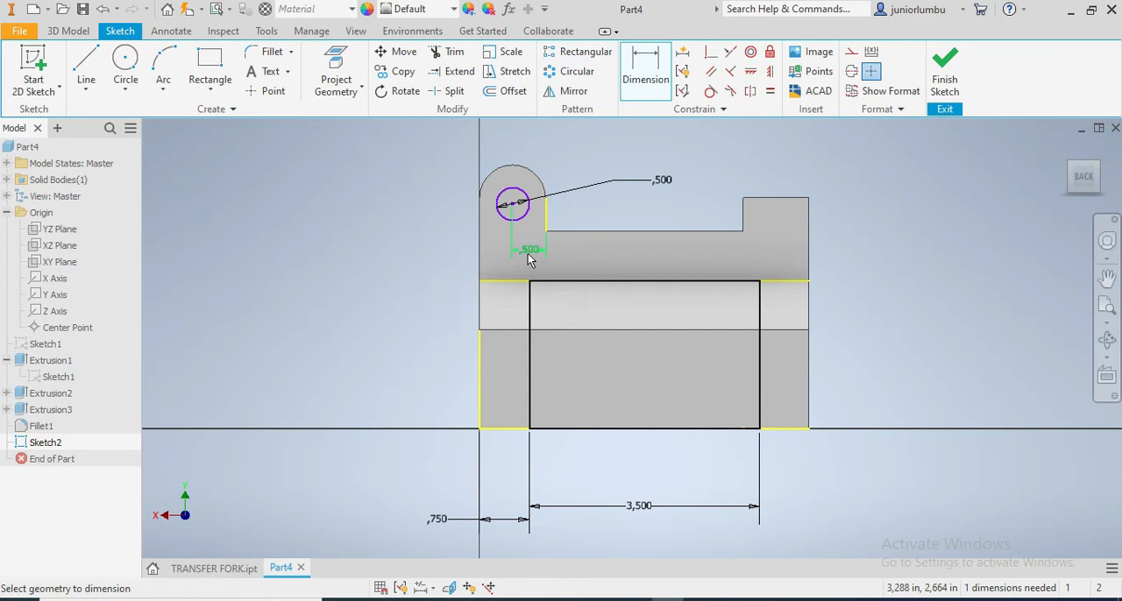
Set the vertical distance from the circle's center to the slope's upper edge to 1.25 in
{"action": "left_click", "coordinate": [513, 206]}
{"action": "left_click", "coordinate": [509, 280]}
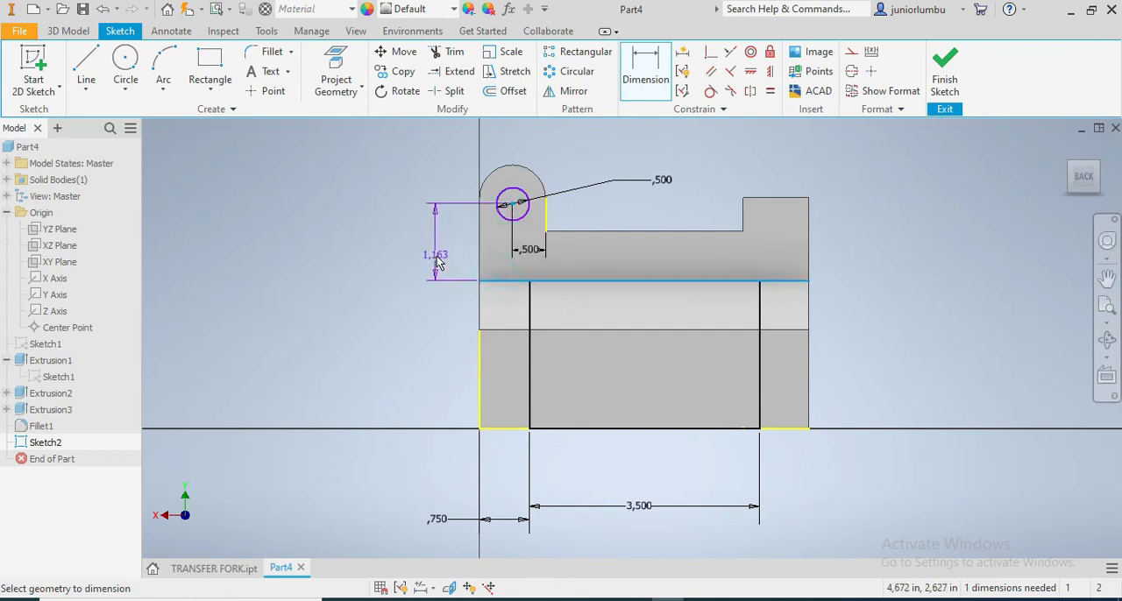
{"action": "left_click", "coordinate": [438, 263]}
{"action": "type", "text": "1"}
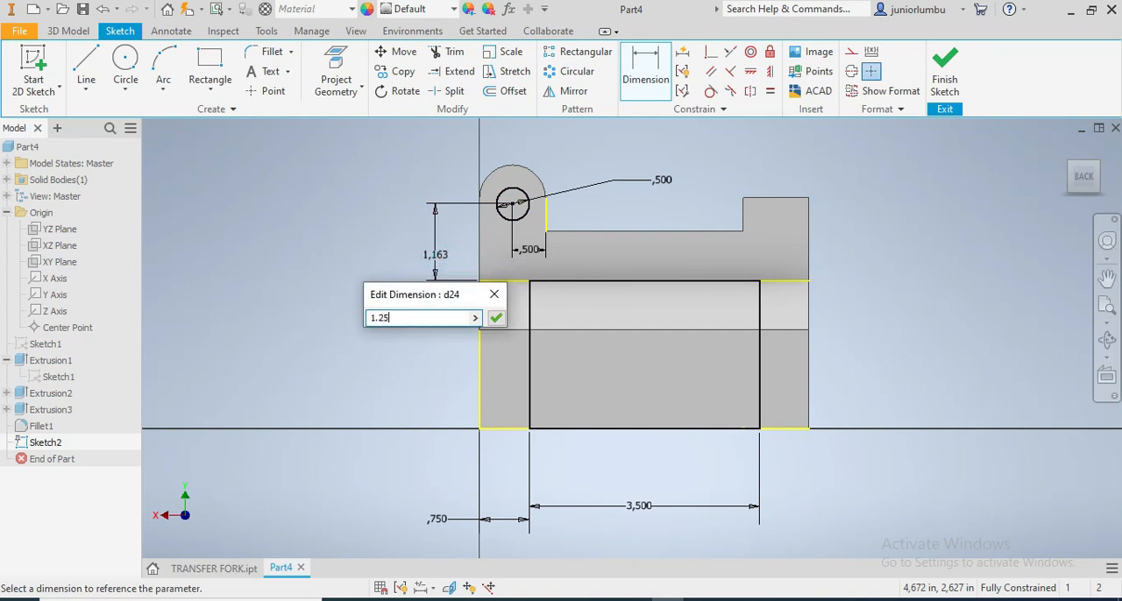
{"action": "type", "text": ".25"}
{"action": "key", "text": "Return"}
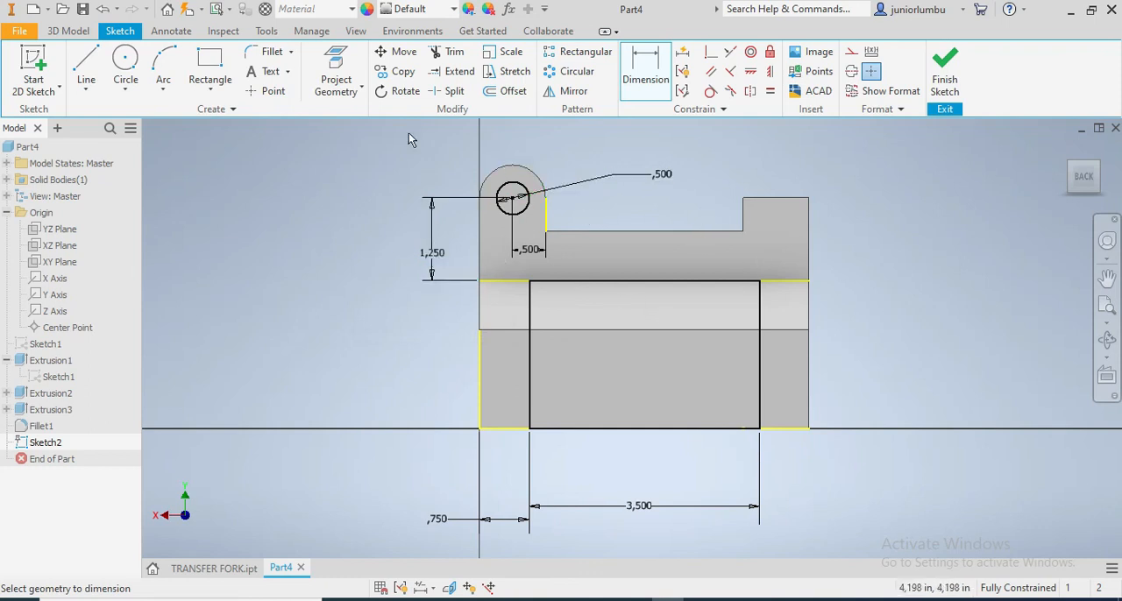
Cut the circle and the rectangle through the whole fork with a symmetric extrusion of 9 in
{"action": "left_click", "coordinate": [70, 31]}
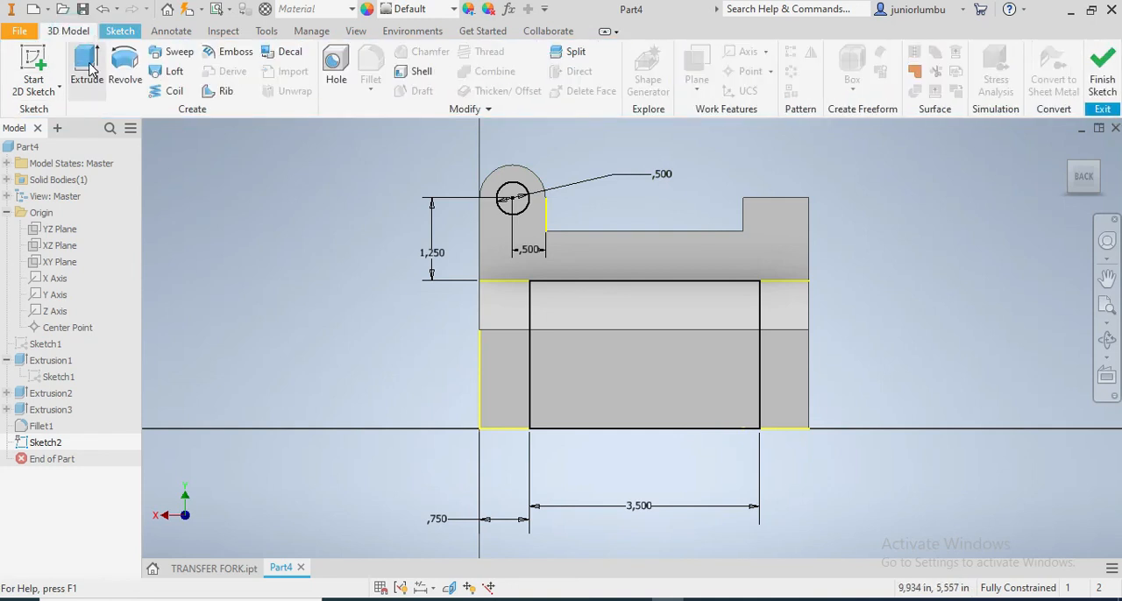
{"action": "left_click", "coordinate": [87, 68]}
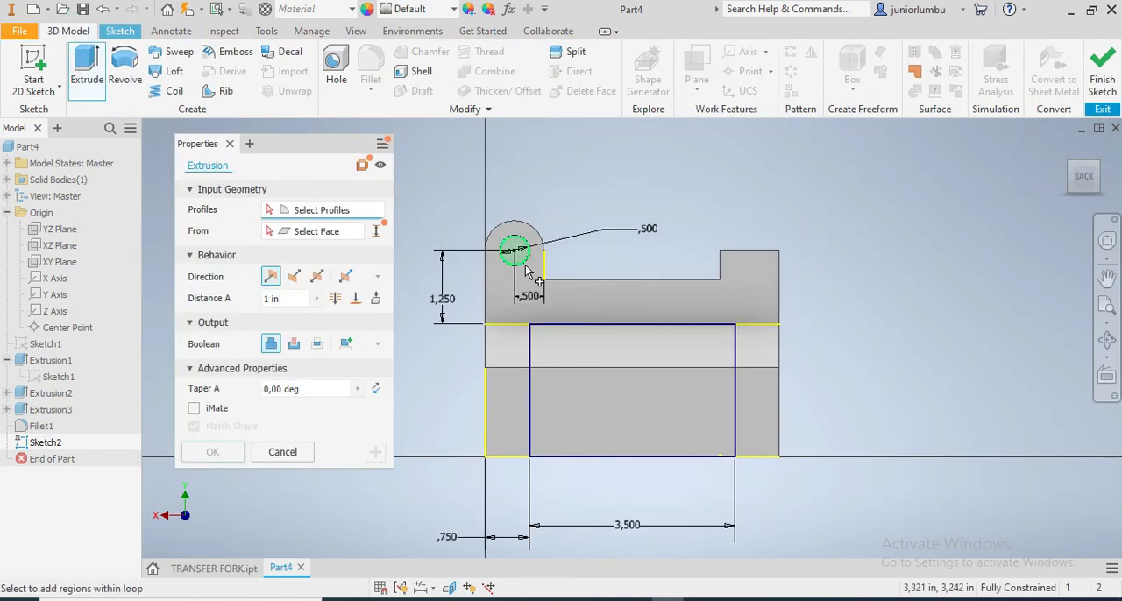
{"action": "scroll", "coordinate": [526, 267], "scroll_direction": "down", "scroll_amount": 5}
{"action": "left_click", "coordinate": [513, 237]}
{"action": "scroll", "coordinate": [530, 282], "scroll_direction": "down", "scroll_amount": 1}
{"action": "scroll", "coordinate": [533, 334], "scroll_direction": "up", "scroll_amount": 2}
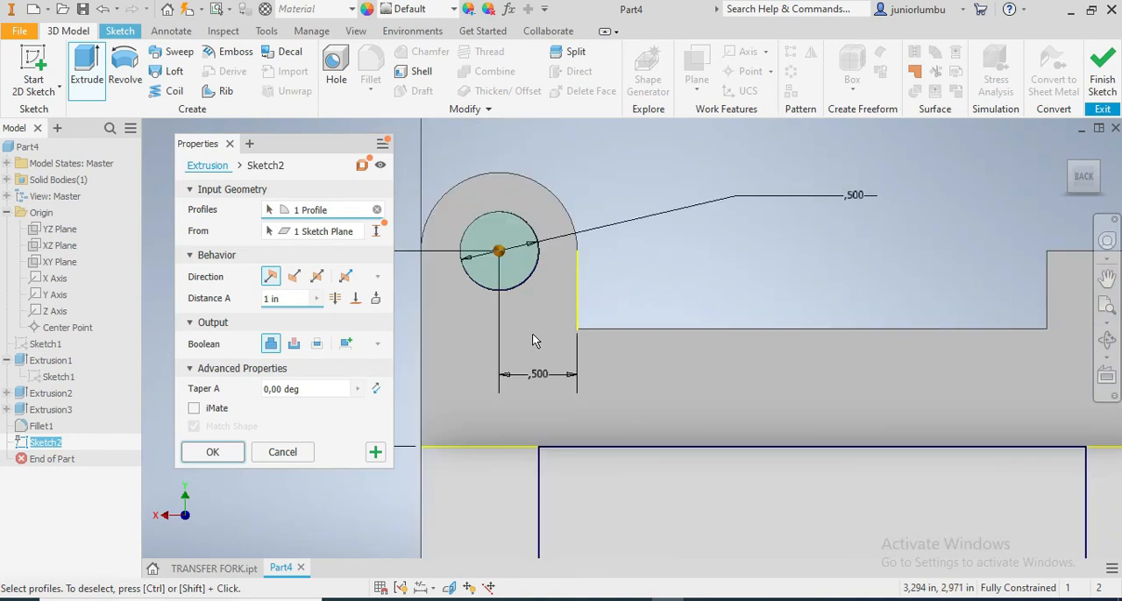
{"action": "left_click", "coordinate": [657, 464]}
{"action": "scroll", "coordinate": [661, 485], "scroll_direction": "up", "scroll_amount": 6}
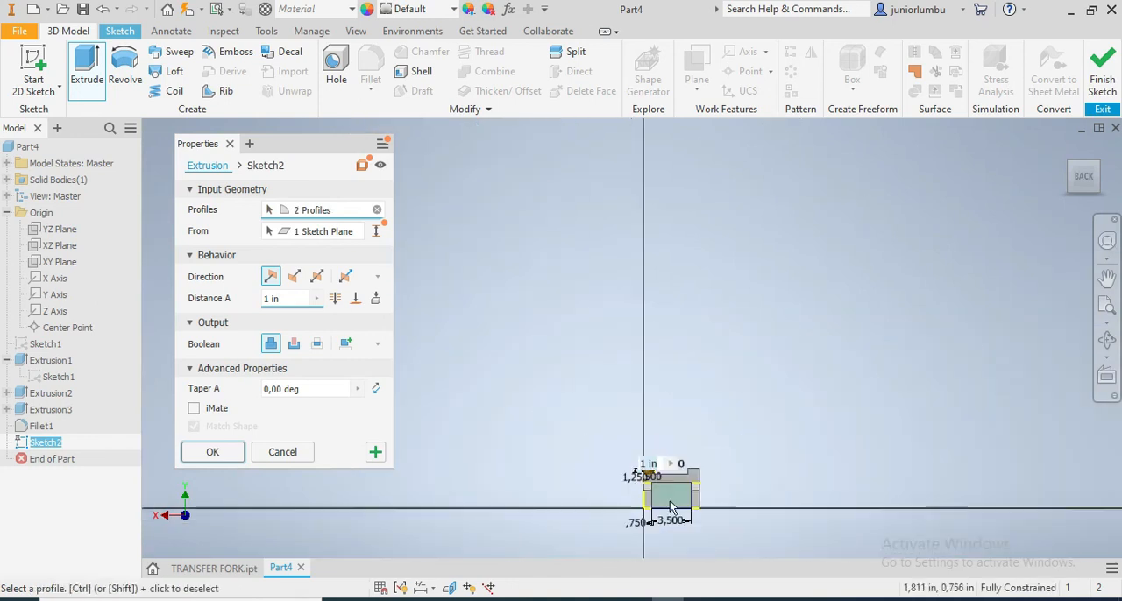
{"action": "left_click", "coordinate": [280, 299]}
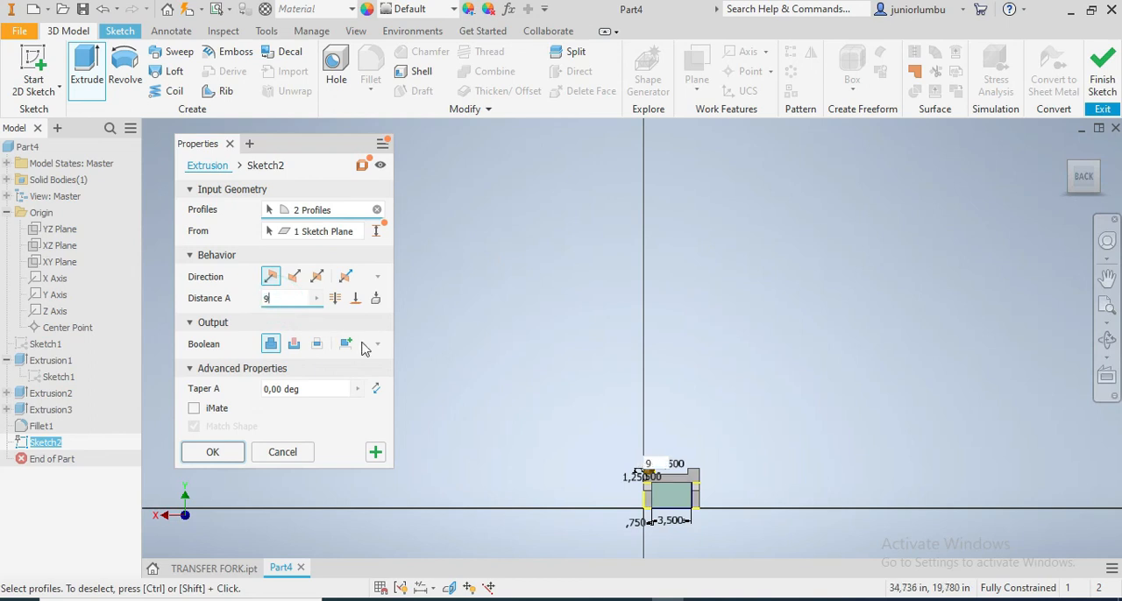
{"action": "scroll", "coordinate": [638, 548], "scroll_direction": "down", "scroll_amount": 5}
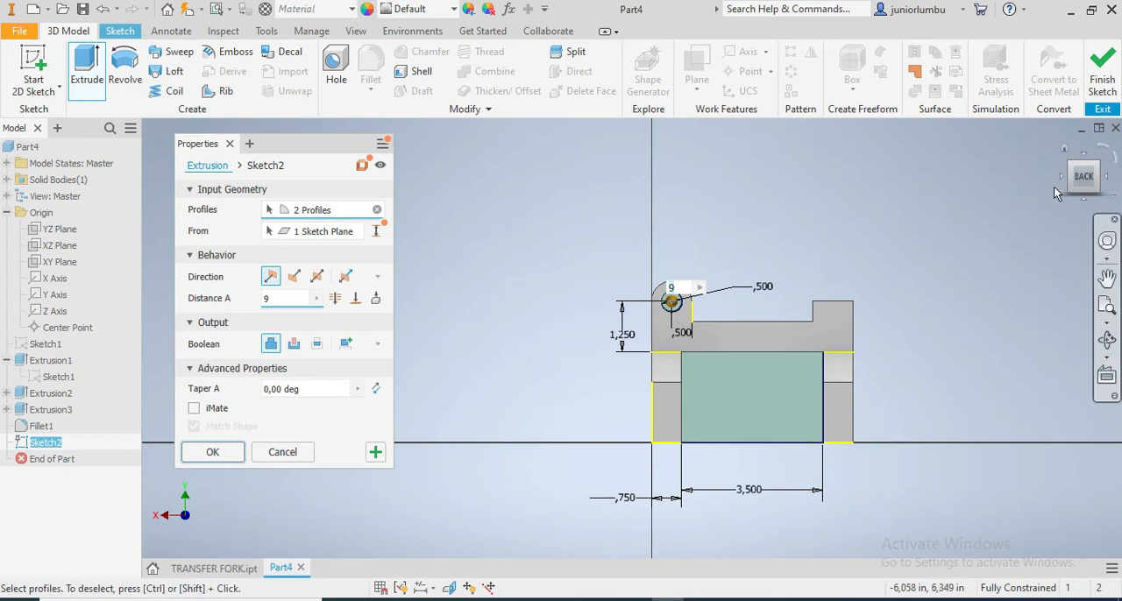
{"action": "left_click", "coordinate": [1082, 188]}
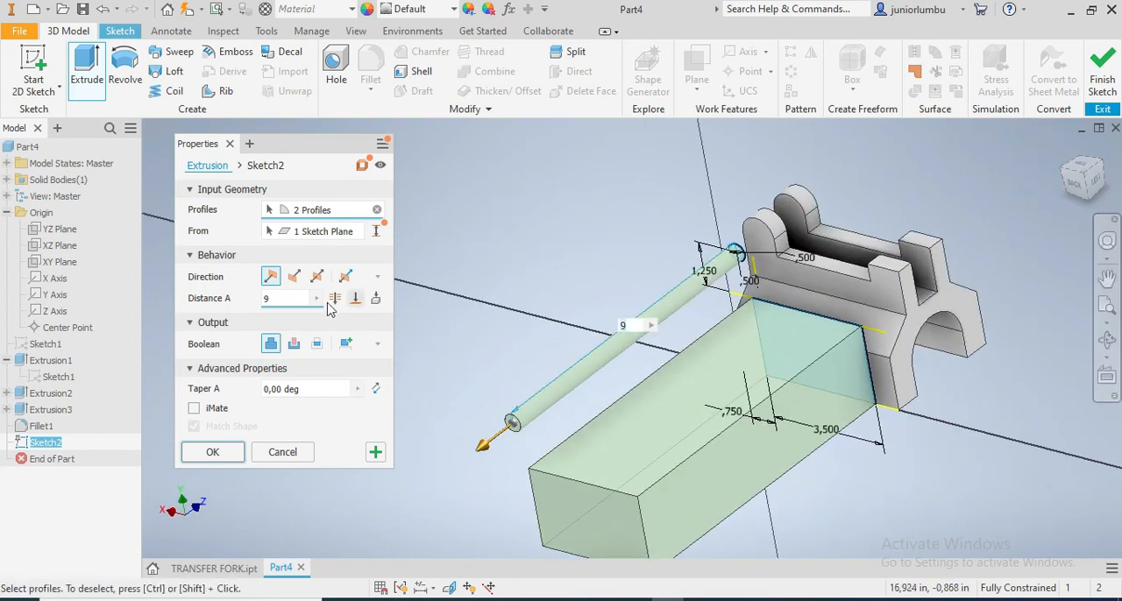
{"action": "left_click", "coordinate": [316, 276]}
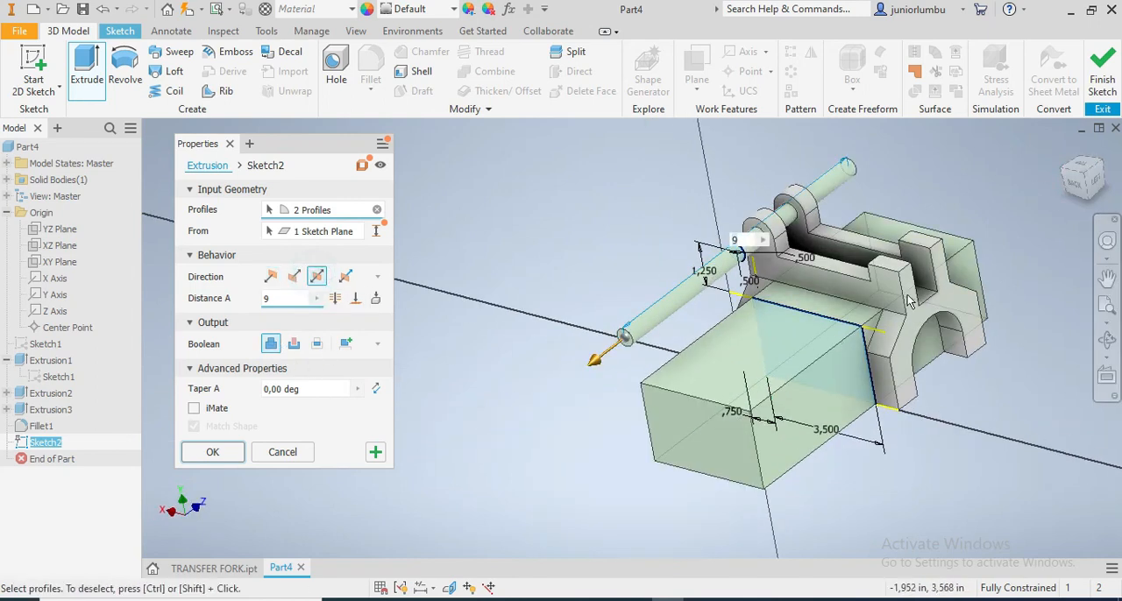
{"action": "left_click", "coordinate": [294, 346]}
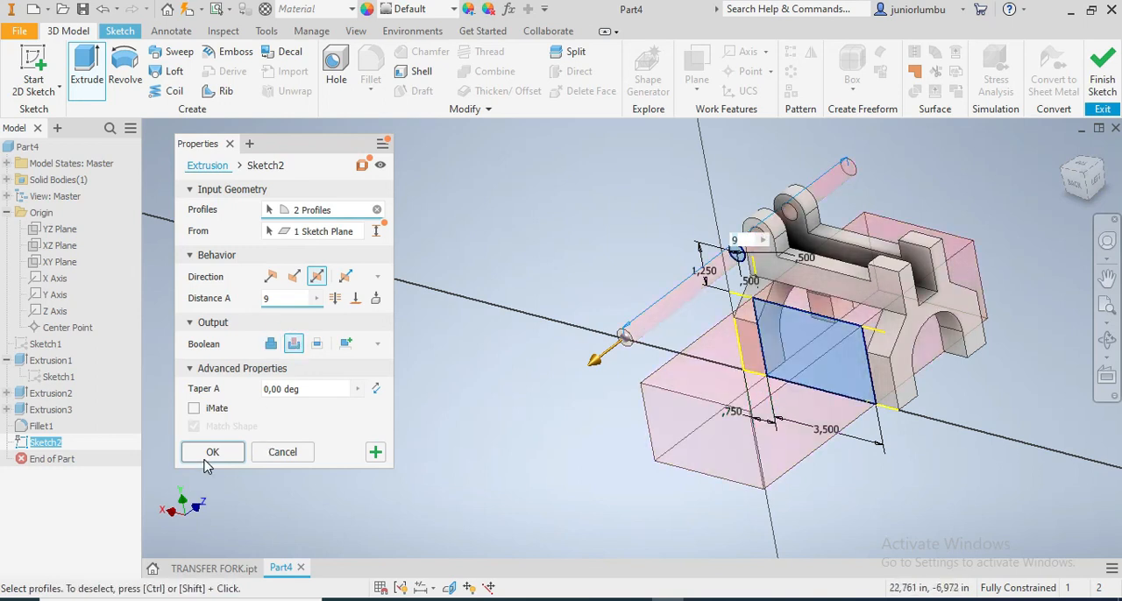
{"action": "left_click", "coordinate": [1084, 167]}
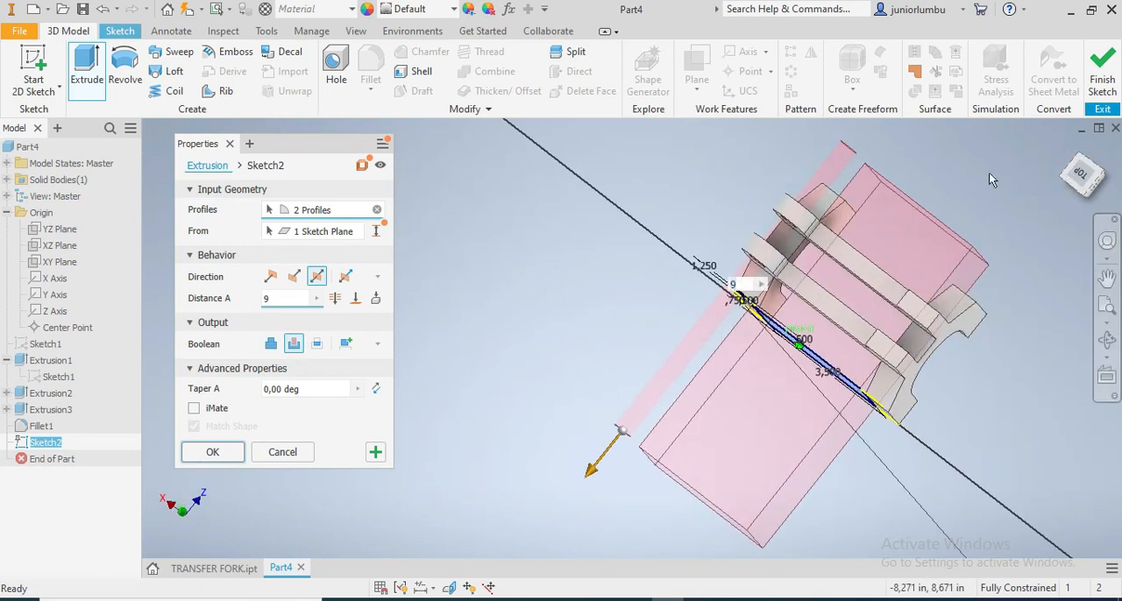
{"action": "left_click", "coordinate": [212, 452]}
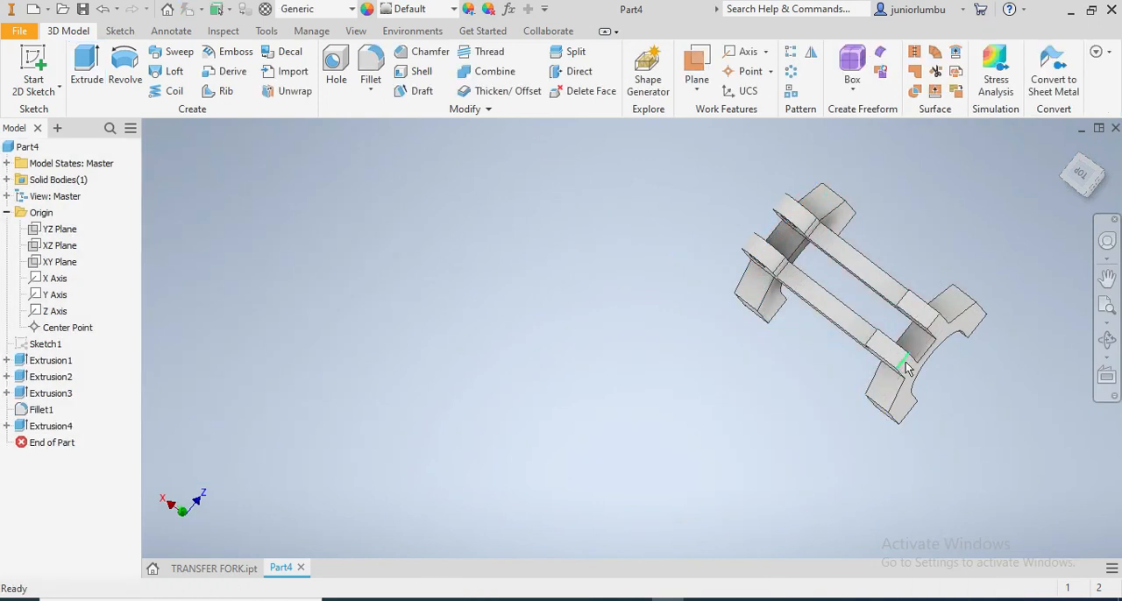
Examine the cut fork from several sides, including the prong holes and the gap between the legs
{"action": "scroll", "coordinate": [925, 332], "scroll_direction": "down", "scroll_amount": 3}
{"action": "scroll", "coordinate": [925, 332], "scroll_direction": "up", "scroll_amount": 3}
{"action": "mouse_move", "coordinate": [1083, 182]}
{"action": "left_mouse_down"}
{"action": "mouse_move", "coordinate": [1051, 147]}
{"action": "mouse_move", "coordinate": [1010, 166]}
{"action": "mouse_move", "coordinate": [1024, 219]}
{"action": "mouse_move", "coordinate": [1063, 221]}
{"action": "mouse_move", "coordinate": [1092, 182]}
{"action": "mouse_move", "coordinate": [1085, 219]}
{"action": "mouse_move", "coordinate": [1057, 242]}
{"action": "mouse_move", "coordinate": [1010, 219]}
{"action": "mouse_move", "coordinate": [991, 254]}
{"action": "mouse_move", "coordinate": [1009, 203]}
{"action": "mouse_move", "coordinate": [1056, 207]}
{"action": "mouse_move", "coordinate": [1004, 256]}
{"action": "mouse_move", "coordinate": [1021, 210]}
{"action": "mouse_move", "coordinate": [1052, 180]}
{"action": "mouse_move", "coordinate": [1026, 150]}
{"action": "mouse_move", "coordinate": [999, 180]}
{"action": "mouse_move", "coordinate": [1022, 215]}
{"action": "mouse_move", "coordinate": [1044, 189]}
{"action": "mouse_move", "coordinate": [1004, 229]}
{"action": "left_mouse_up"}
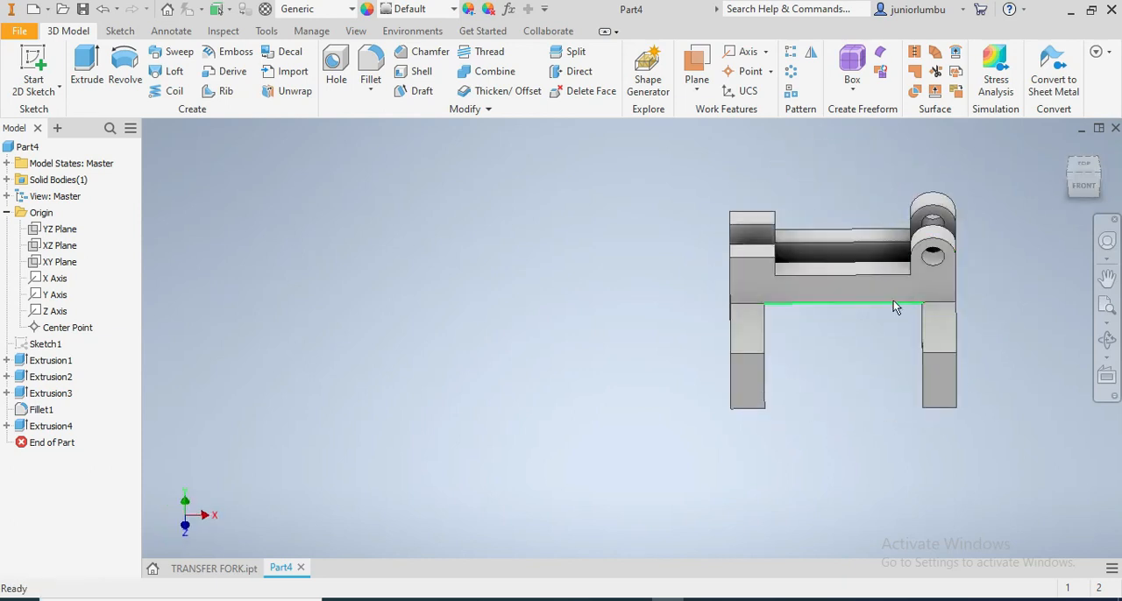
{"action": "scroll", "coordinate": [1050, 285], "scroll_direction": "down", "scroll_amount": 3}
{"action": "scroll", "coordinate": [1049, 258], "scroll_direction": "up", "scroll_amount": 8}
{"action": "scroll", "coordinate": [1052, 246], "scroll_direction": "down", "scroll_amount": 10}
{"action": "mouse_move", "coordinate": [1074, 197]}
{"action": "left_mouse_down"}
{"action": "mouse_move", "coordinate": [1027, 226]}
{"action": "mouse_move", "coordinate": [1008, 194]}
{"action": "mouse_move", "coordinate": [981, 191]}
{"action": "mouse_move", "coordinate": [973, 225]}
{"action": "left_mouse_up"}
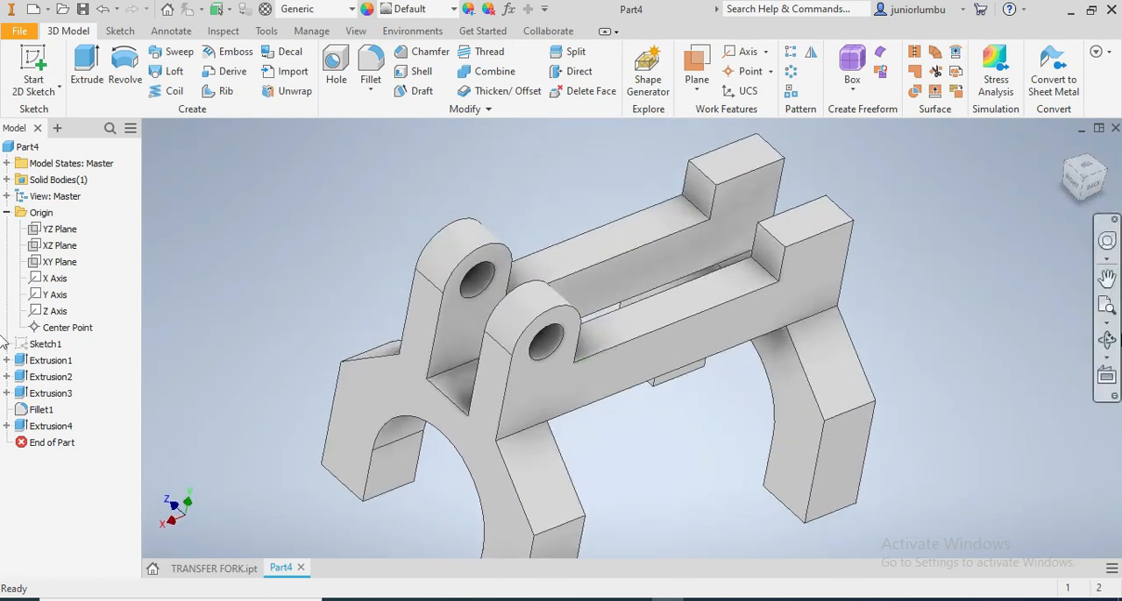
Assign the Gold material to the fork and view it from other sides
{"action": "left_click", "coordinate": [350, 10]}
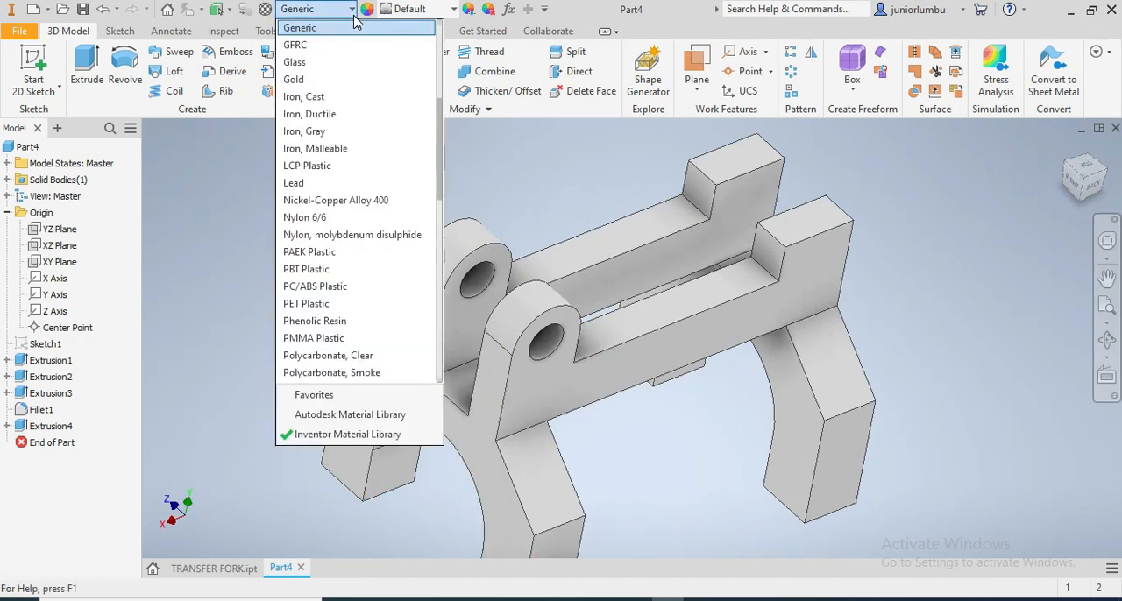
{"action": "left_click", "coordinate": [320, 80]}
{"action": "scroll", "coordinate": [551, 336], "scroll_direction": "down", "scroll_amount": 5}
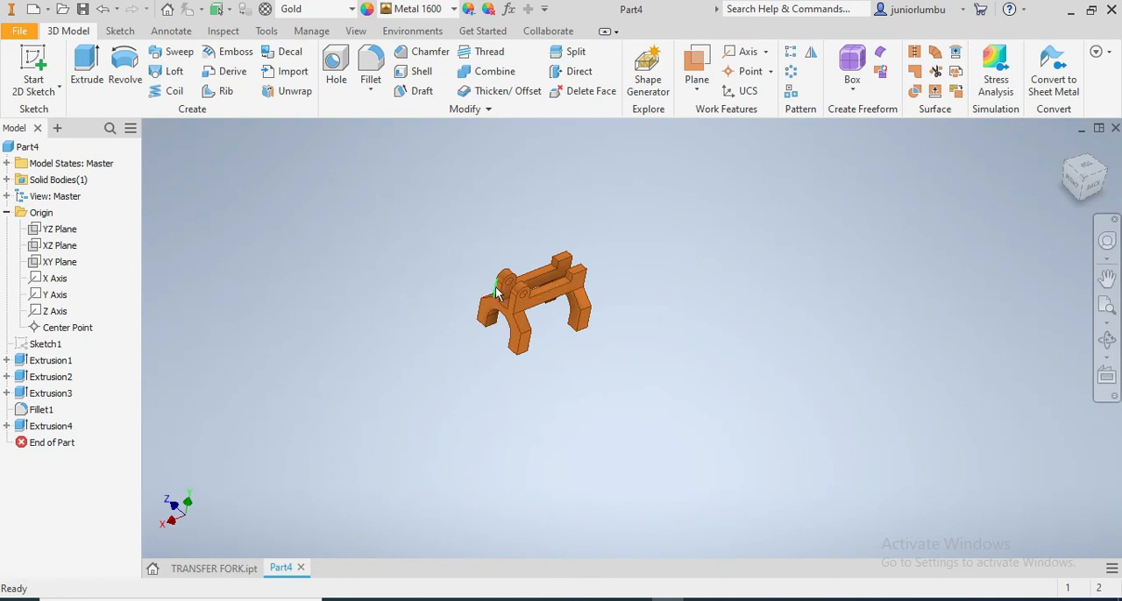
{"action": "scroll", "coordinate": [495, 287], "scroll_direction": "up", "scroll_amount": 5}
{"action": "left_click_drag", "start_coordinate": [1088, 191], "coordinate": [938, 228]}
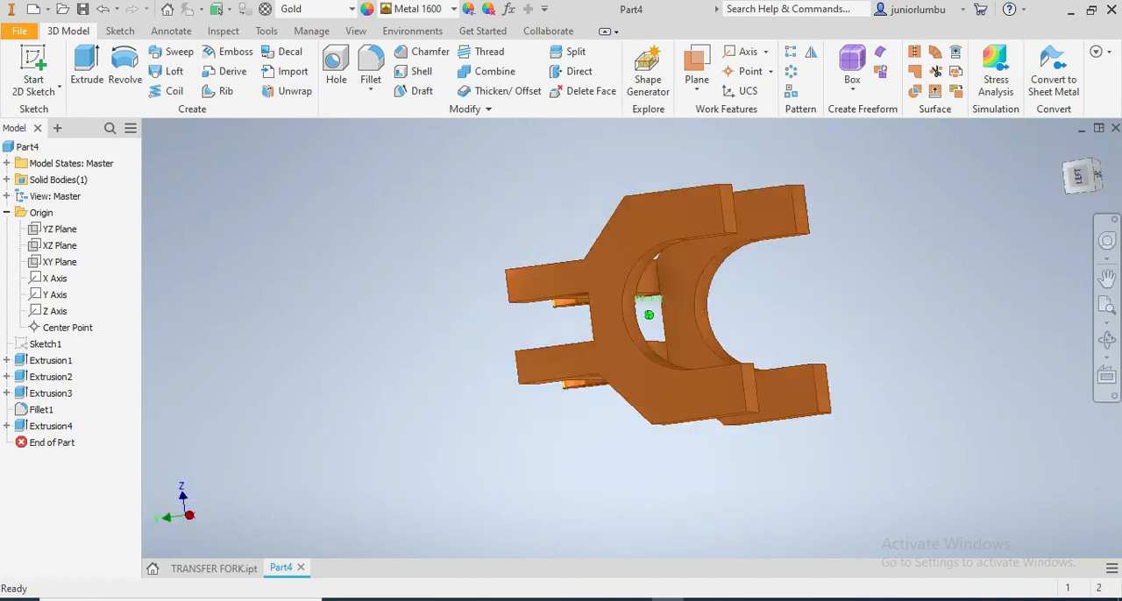